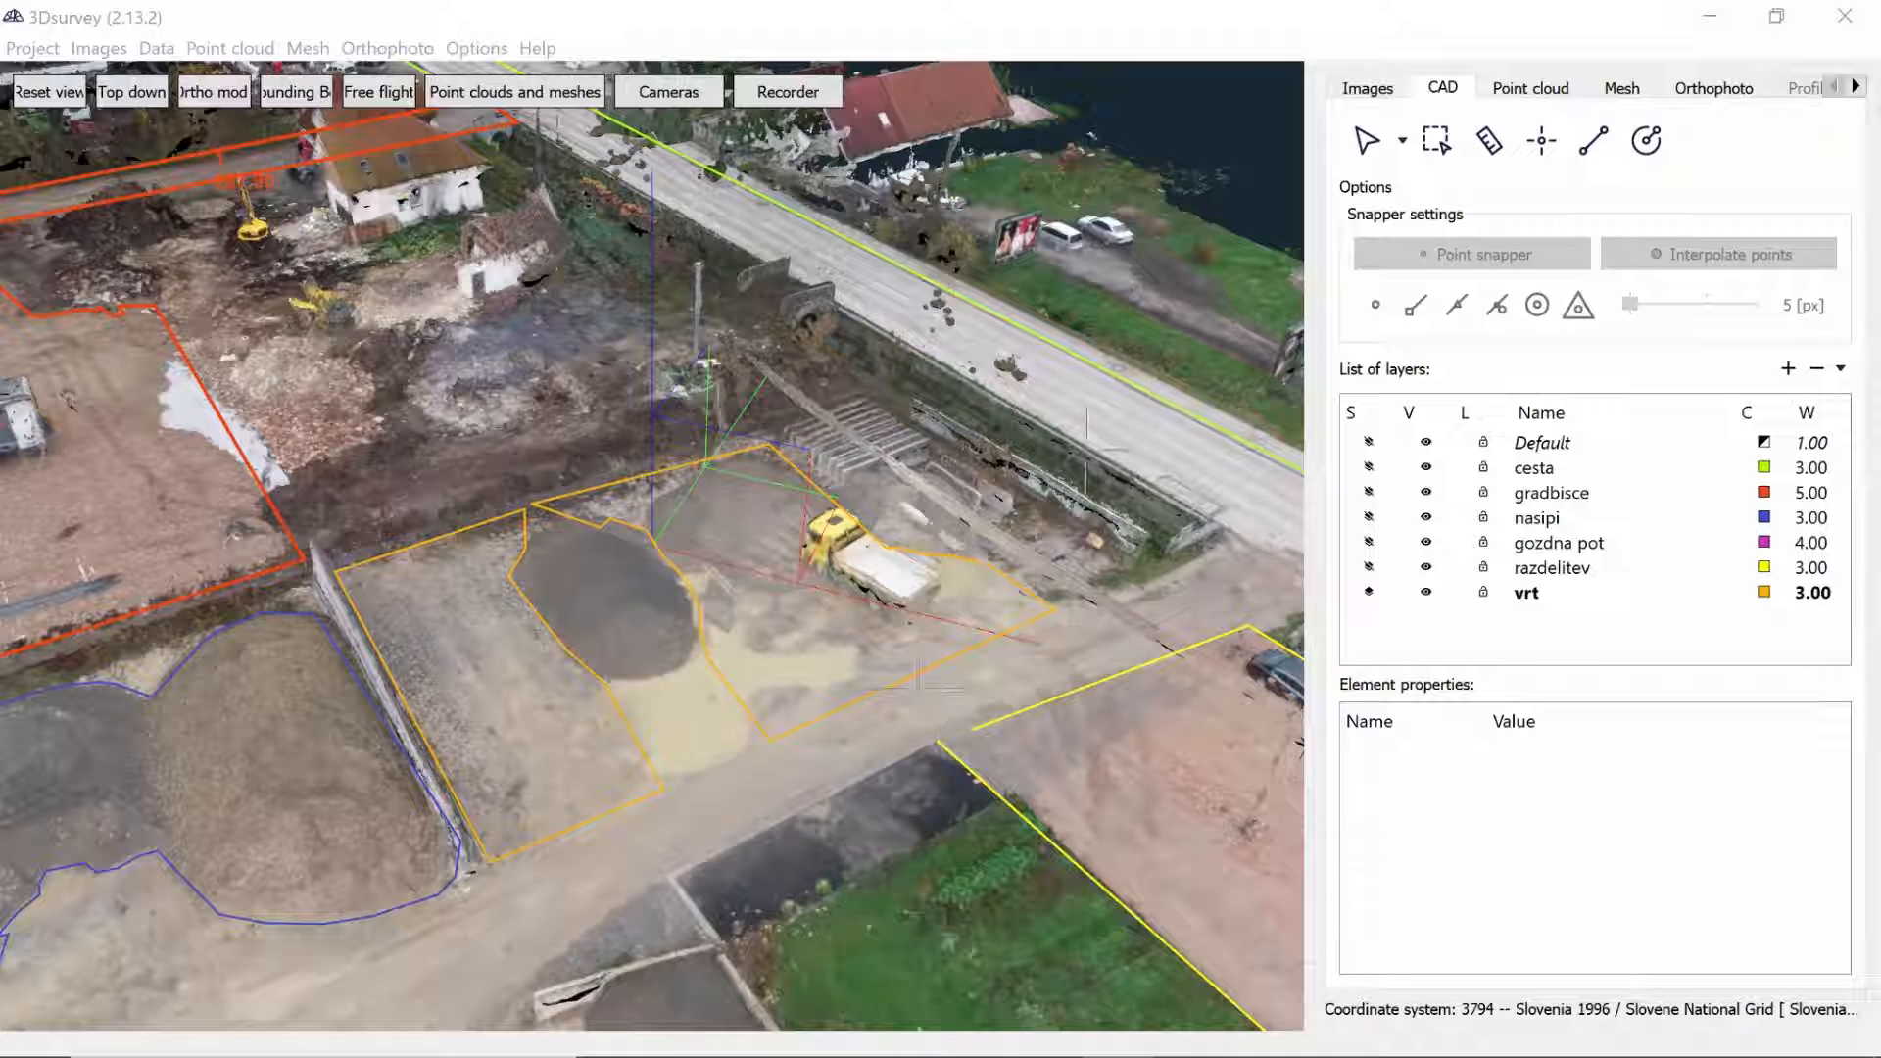
- Select a polyline on the vrt layer and extend the selection to all similar elements on the same layer
click(1444, 82)
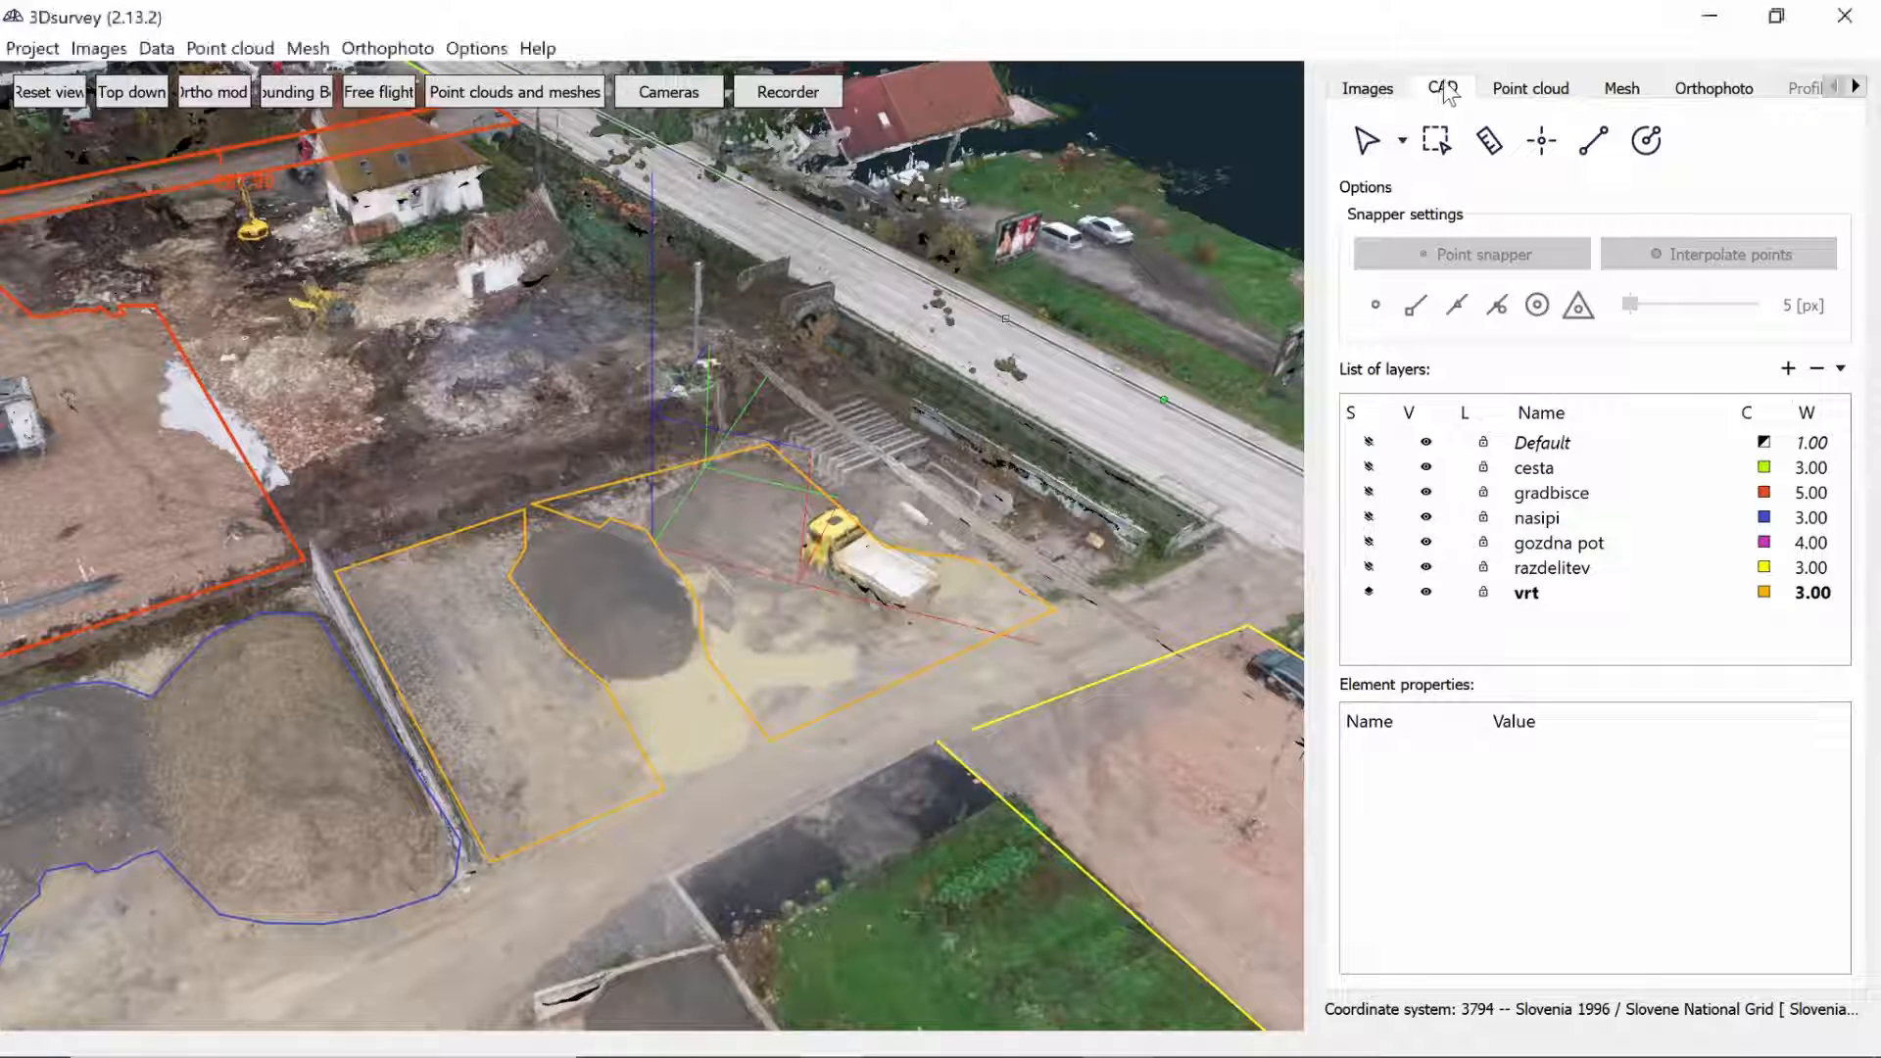
click(1372, 142)
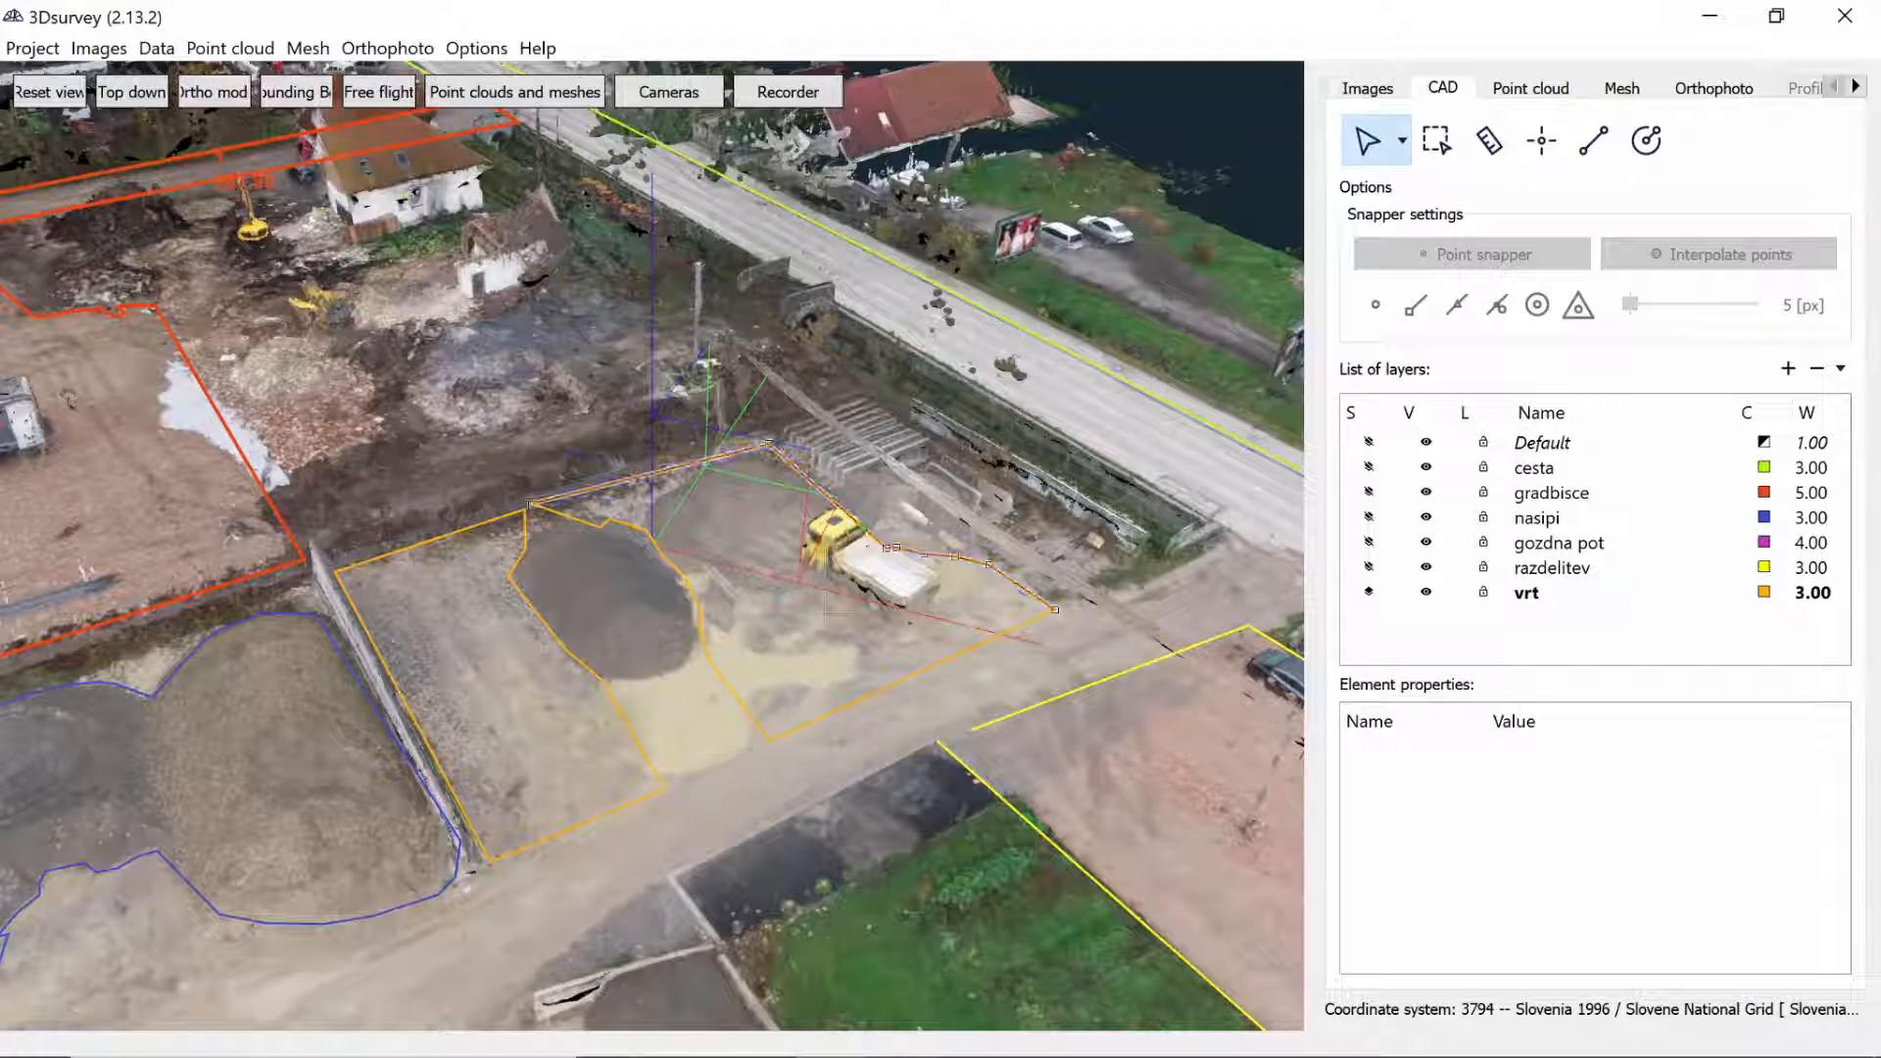
click(836, 713)
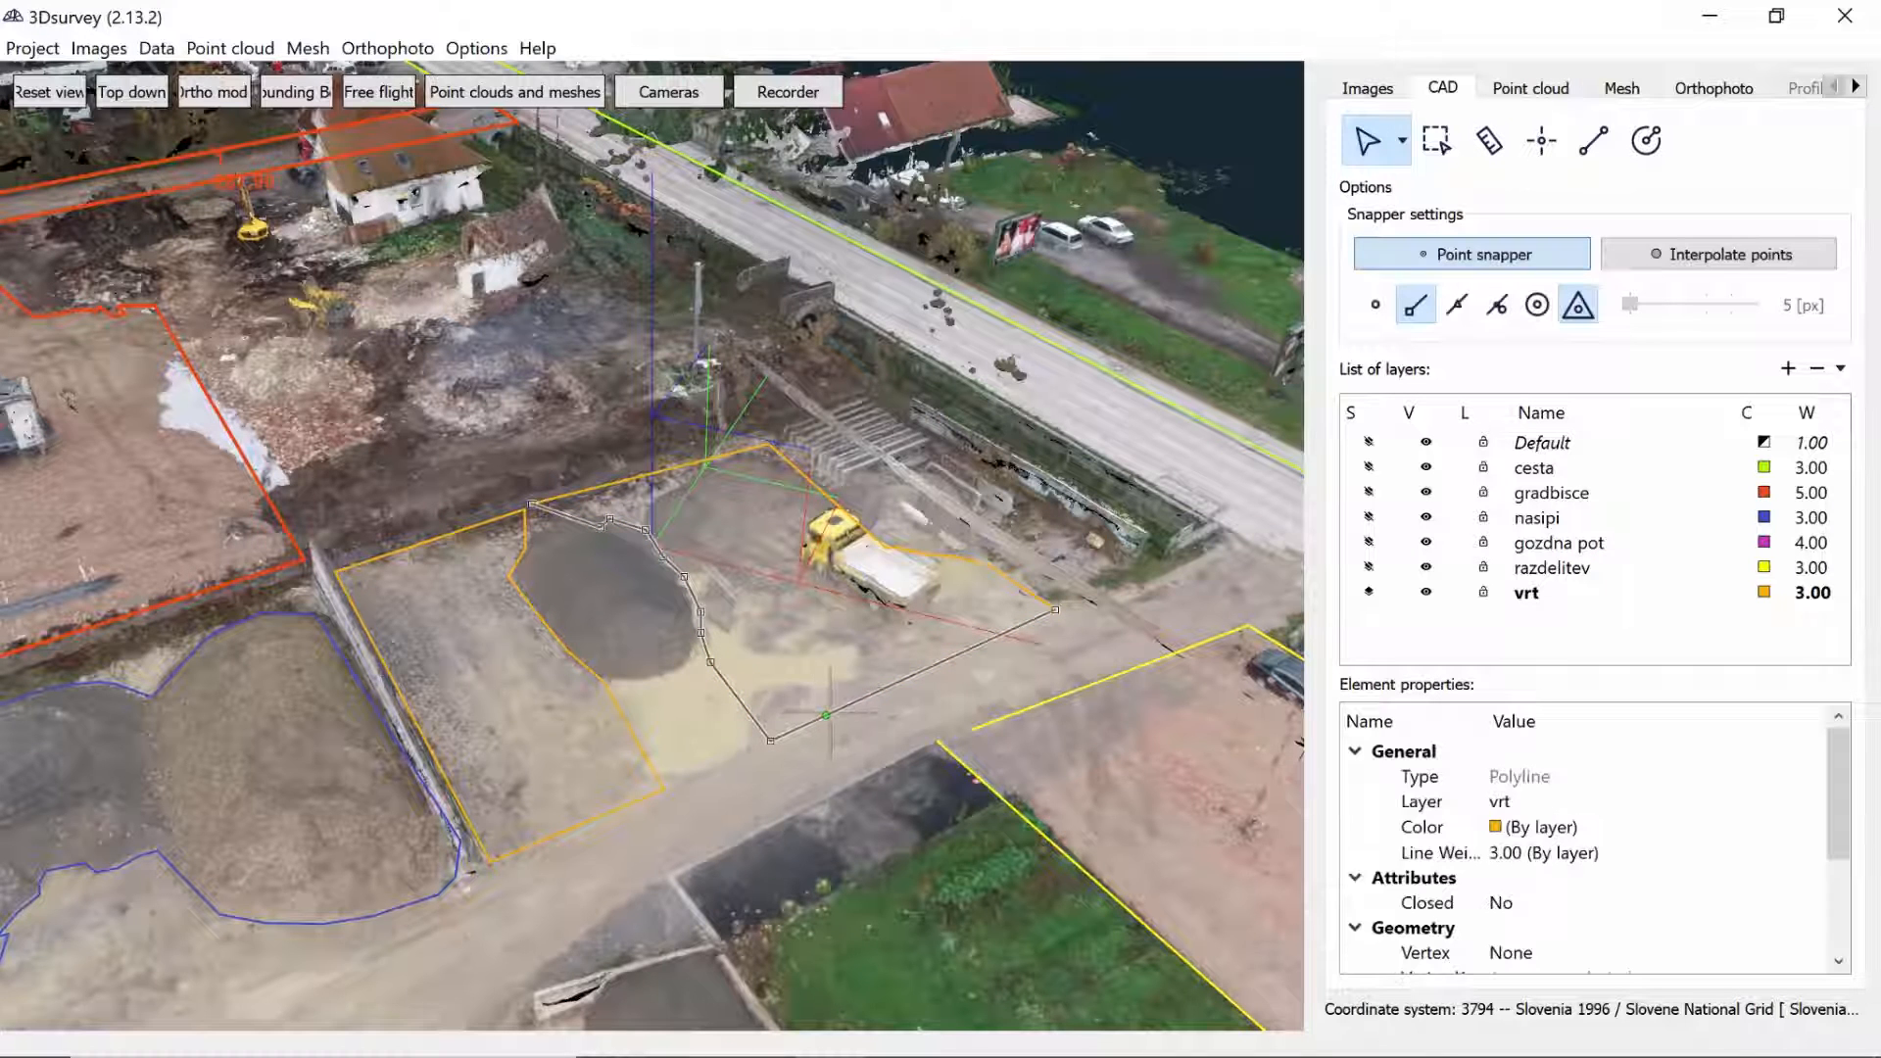
drag(838, 674, 832, 665)
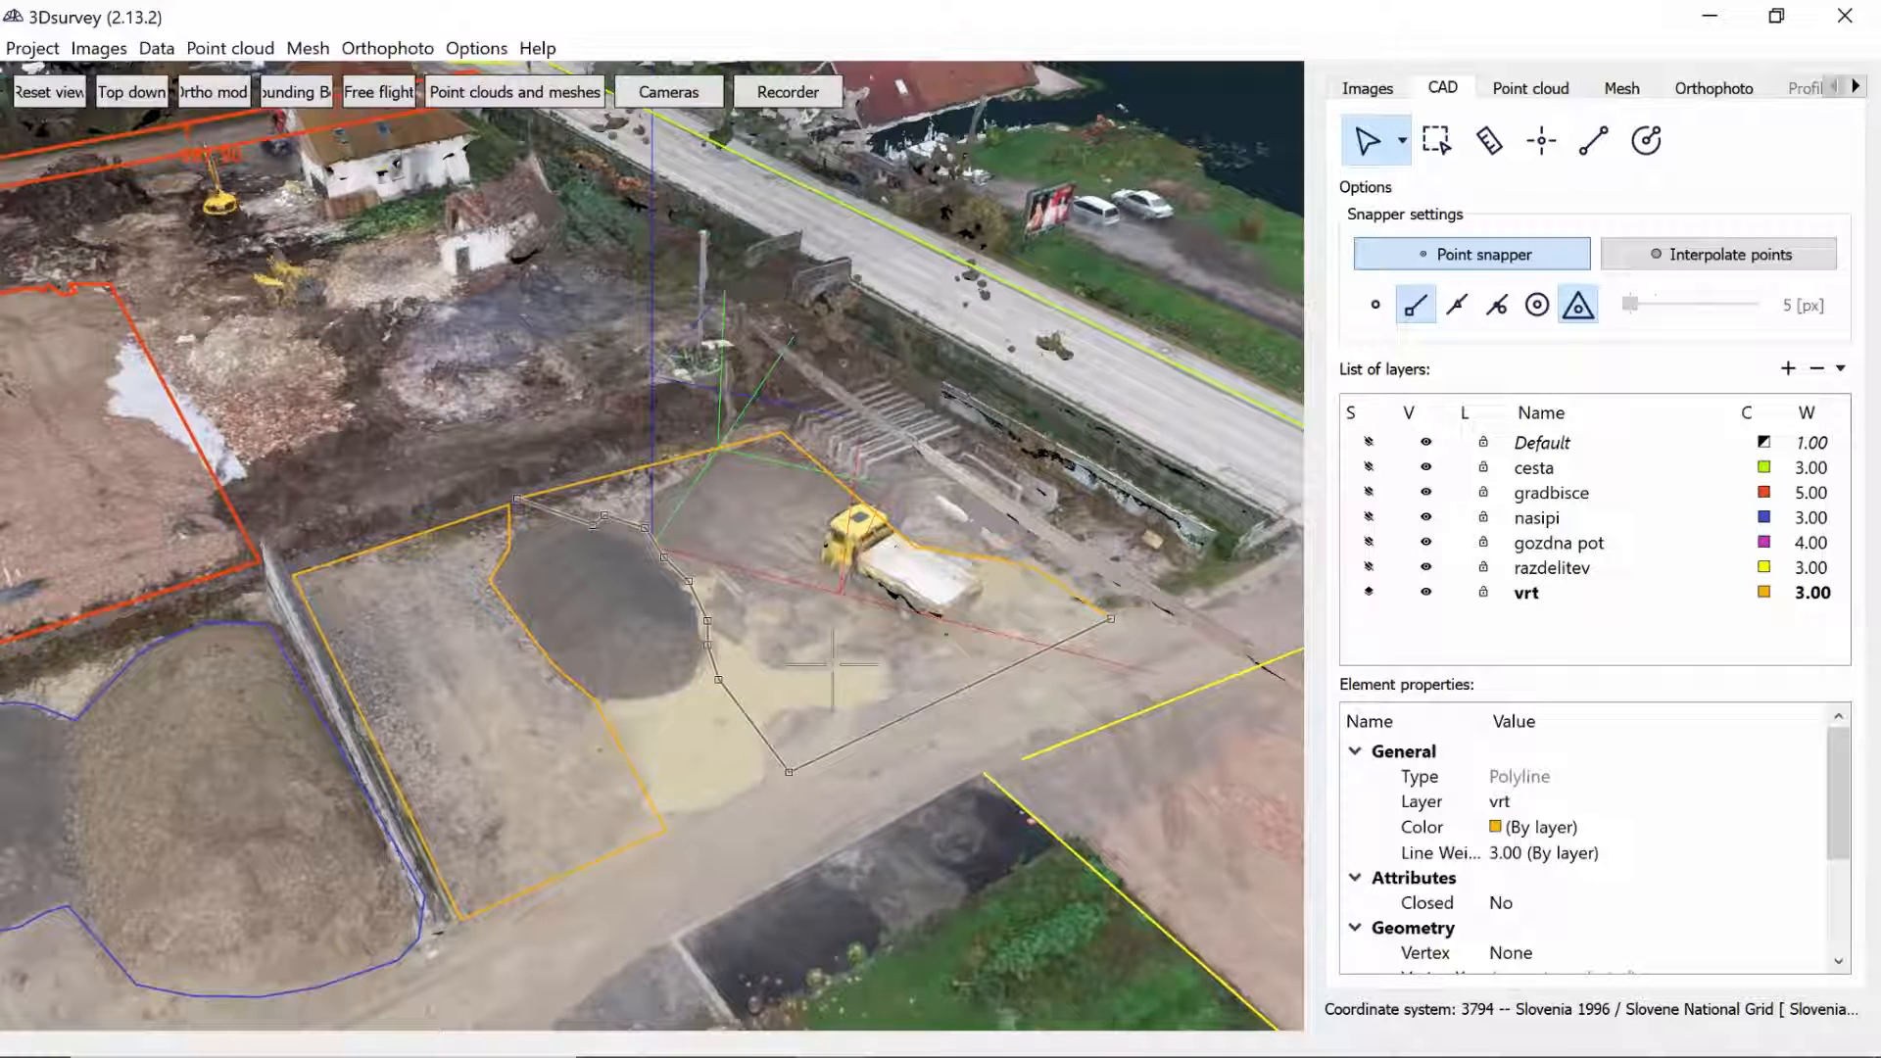
click(1402, 145)
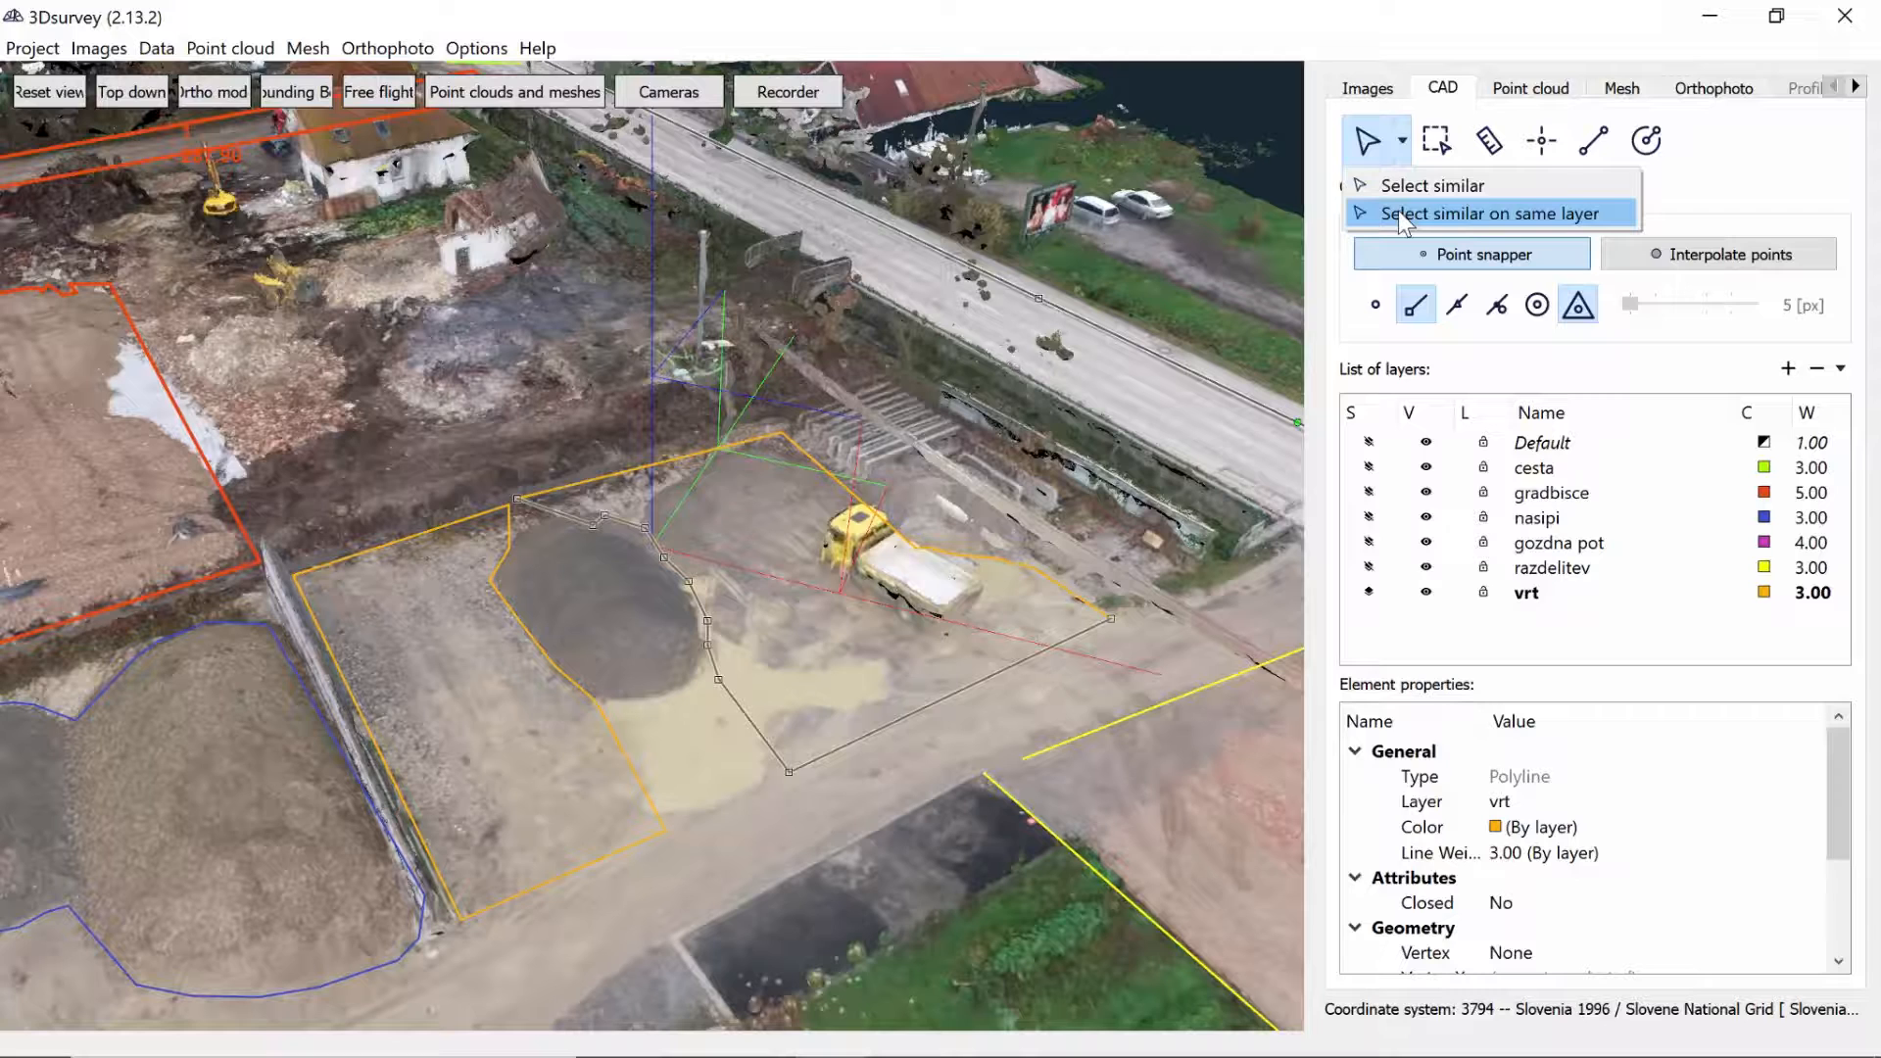
click(1400, 214)
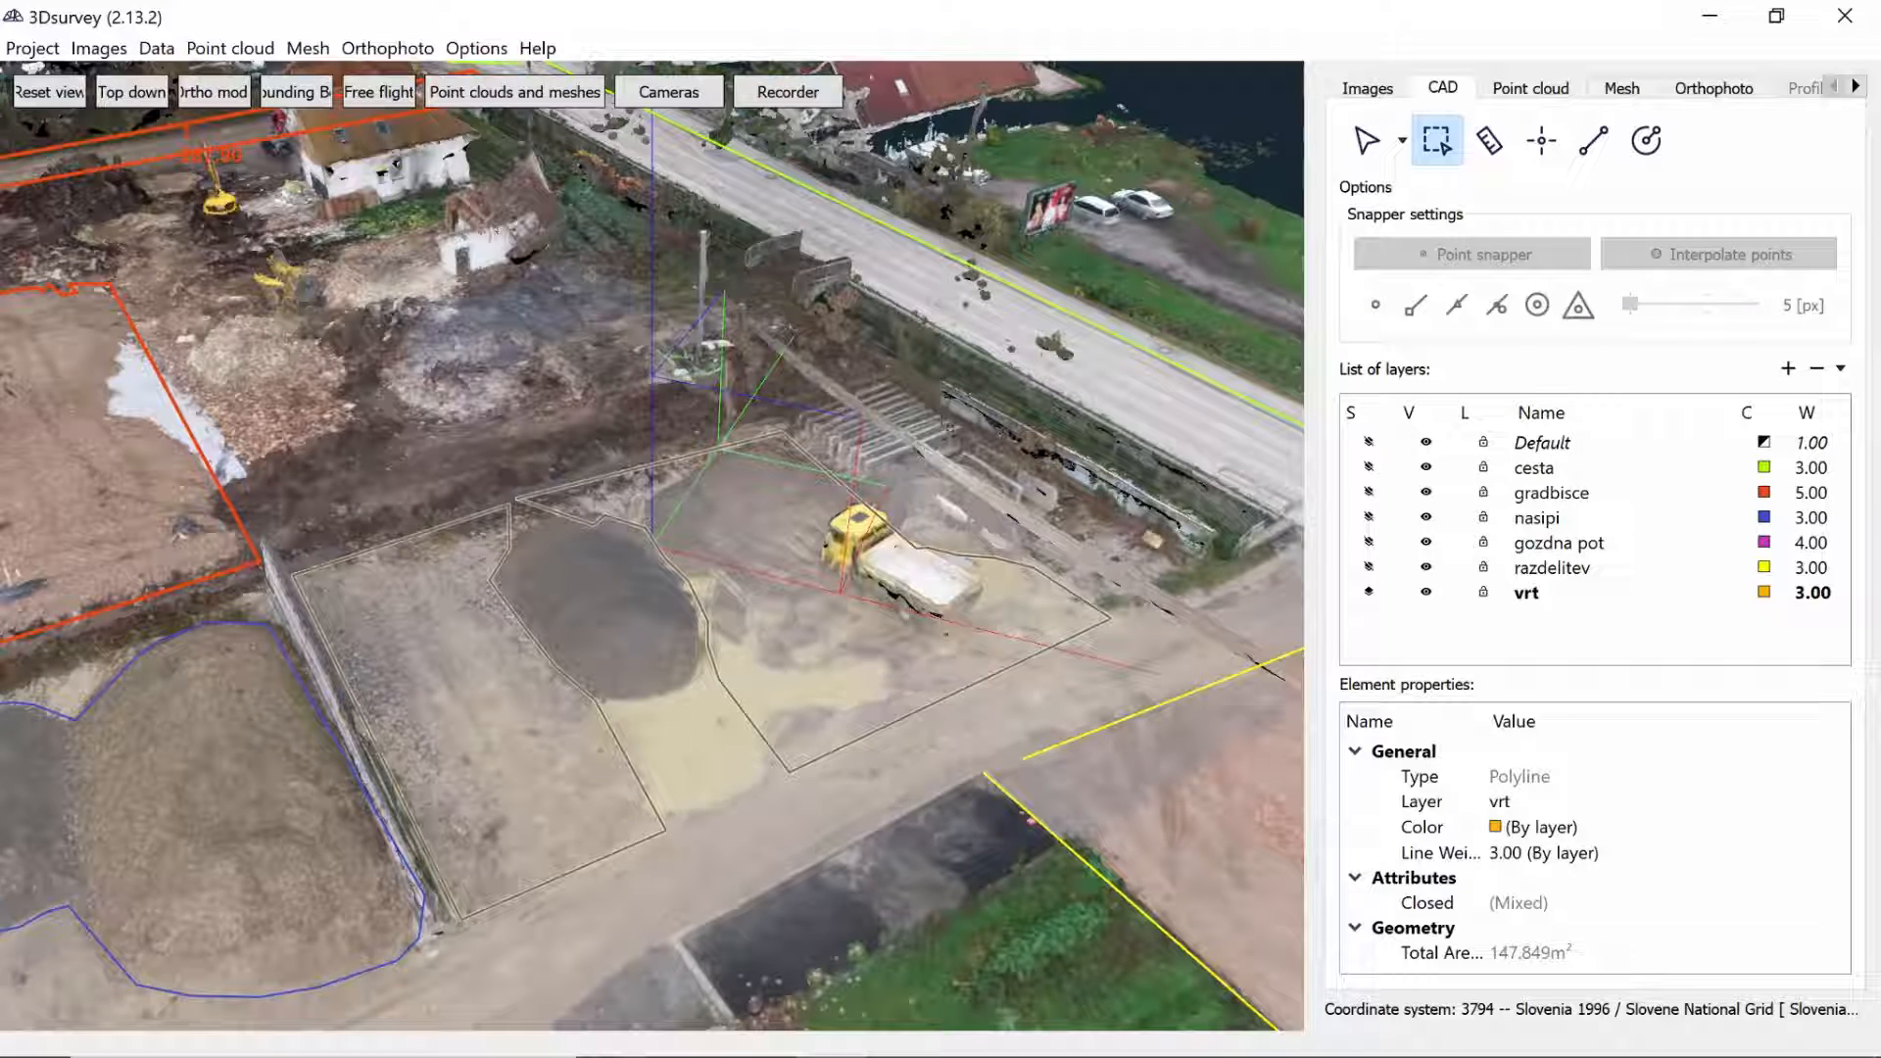
key(Escape)
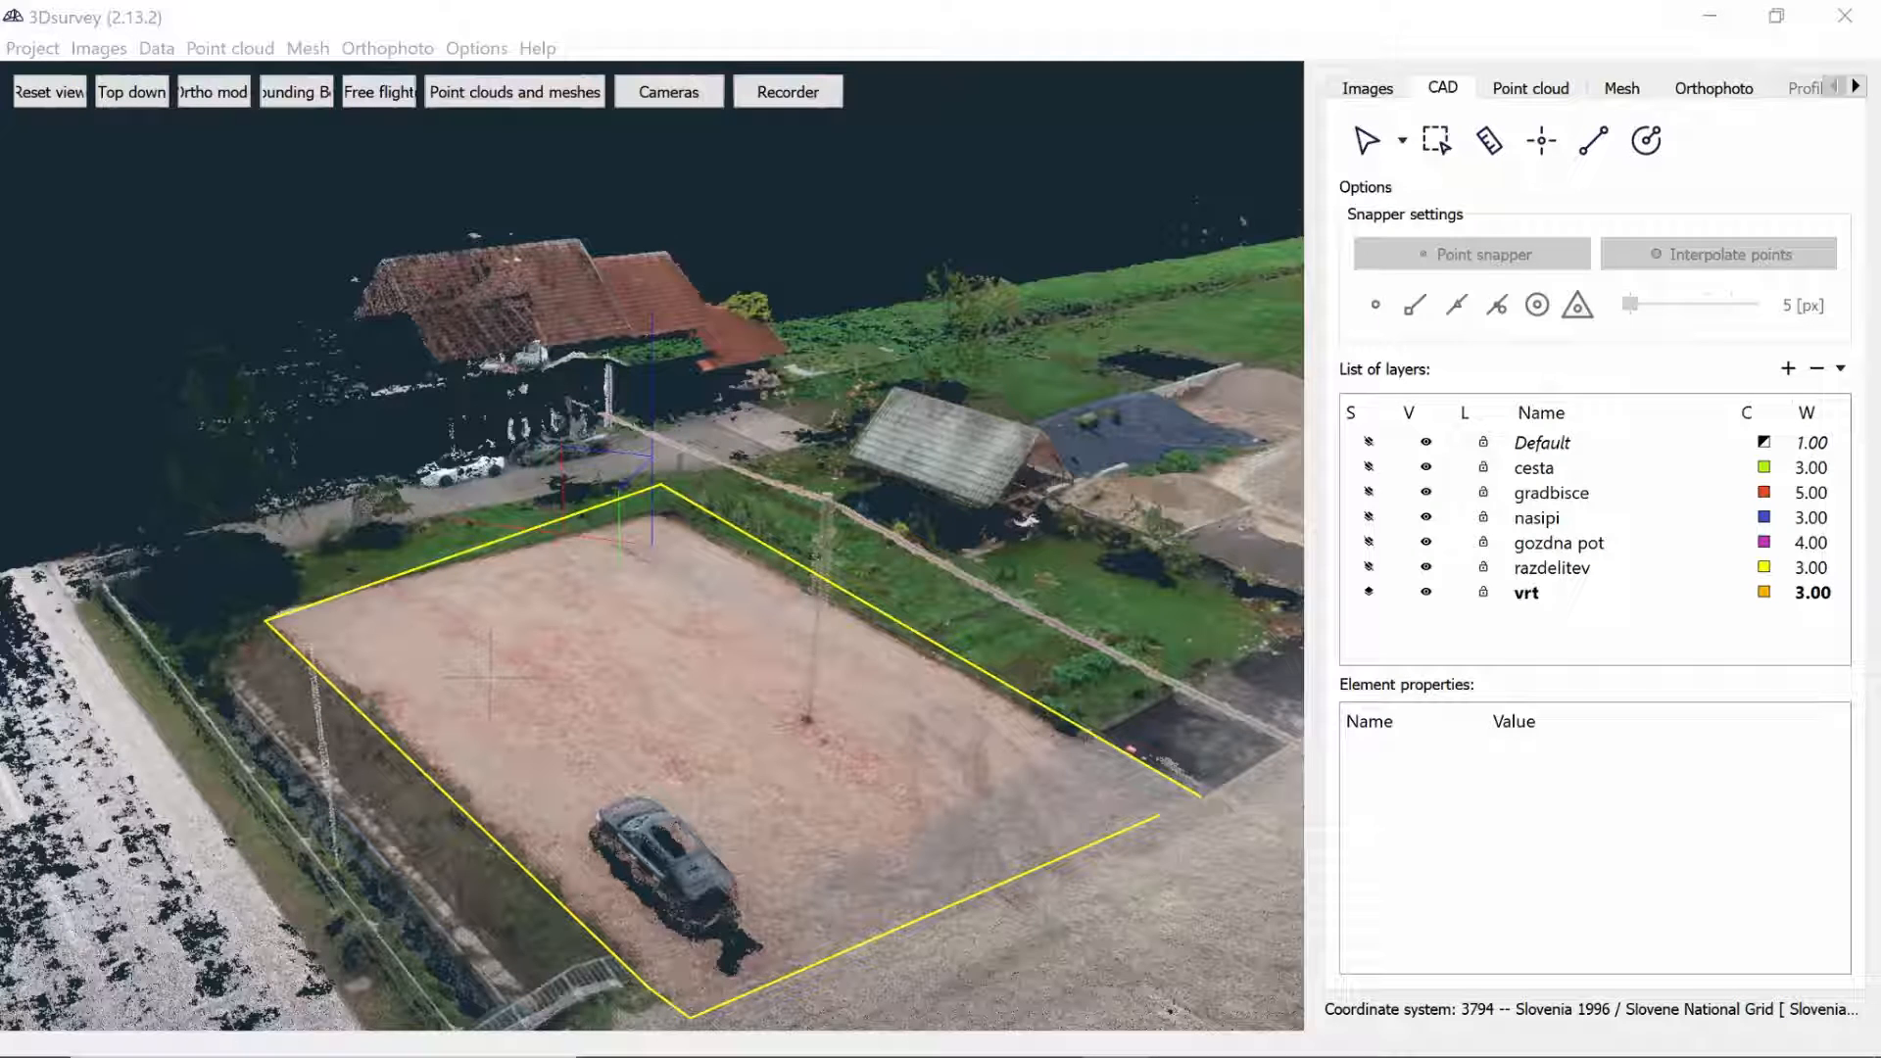
- Enable point snapping and move the corner vertices of the two razdelitev polylines onto the far corner of the red gravel plot
click(1368, 140)
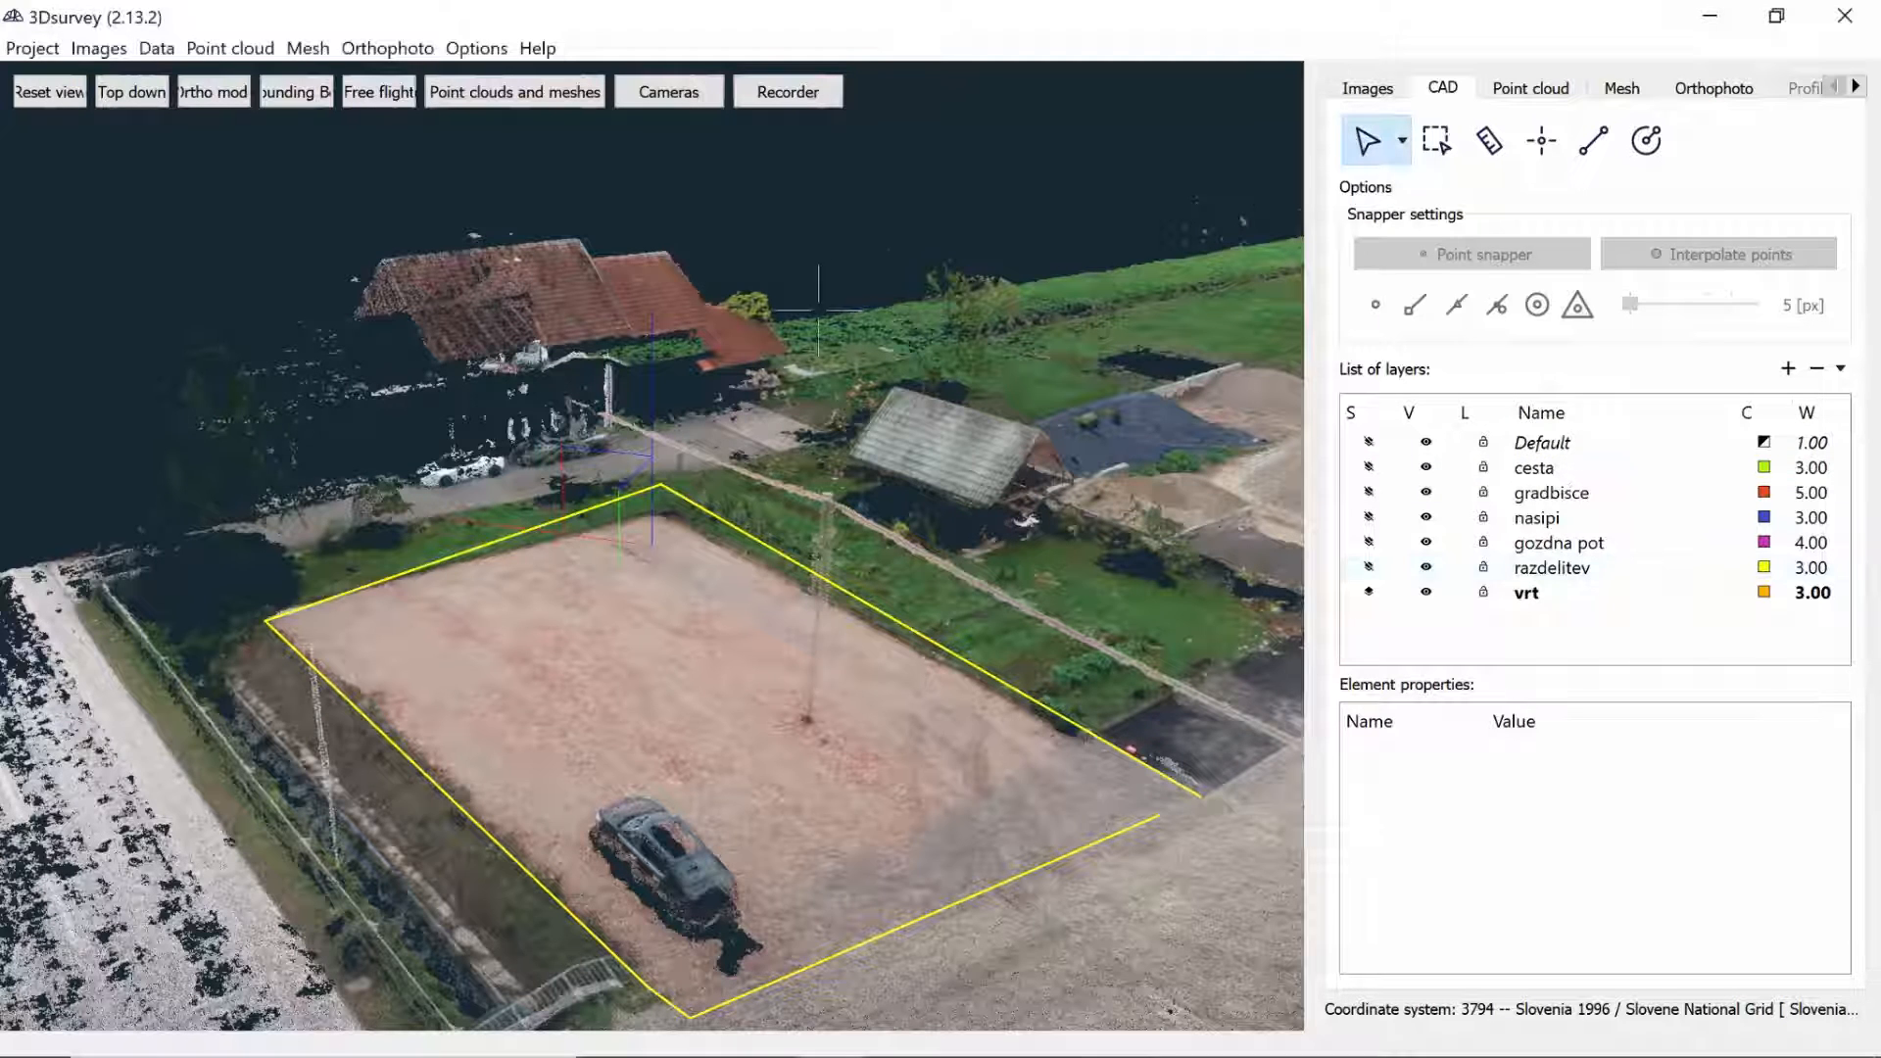
click(608, 503)
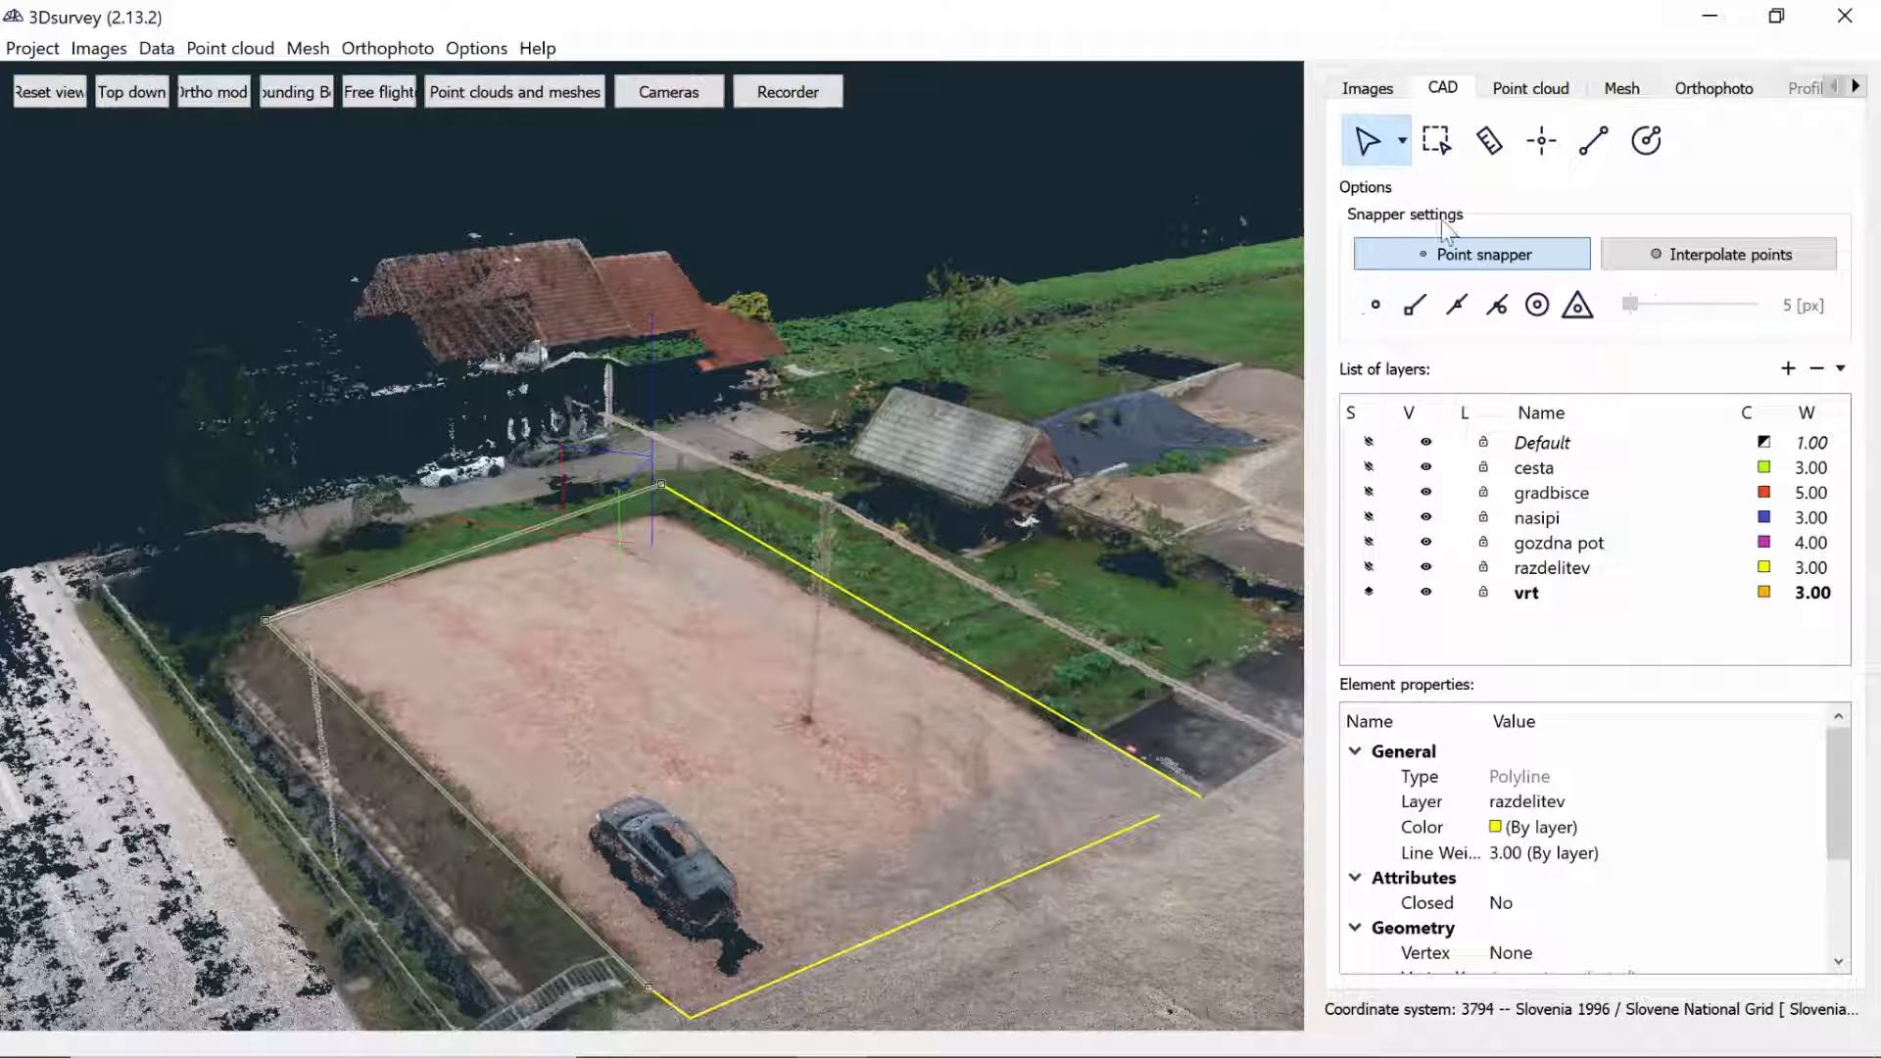
click(1375, 307)
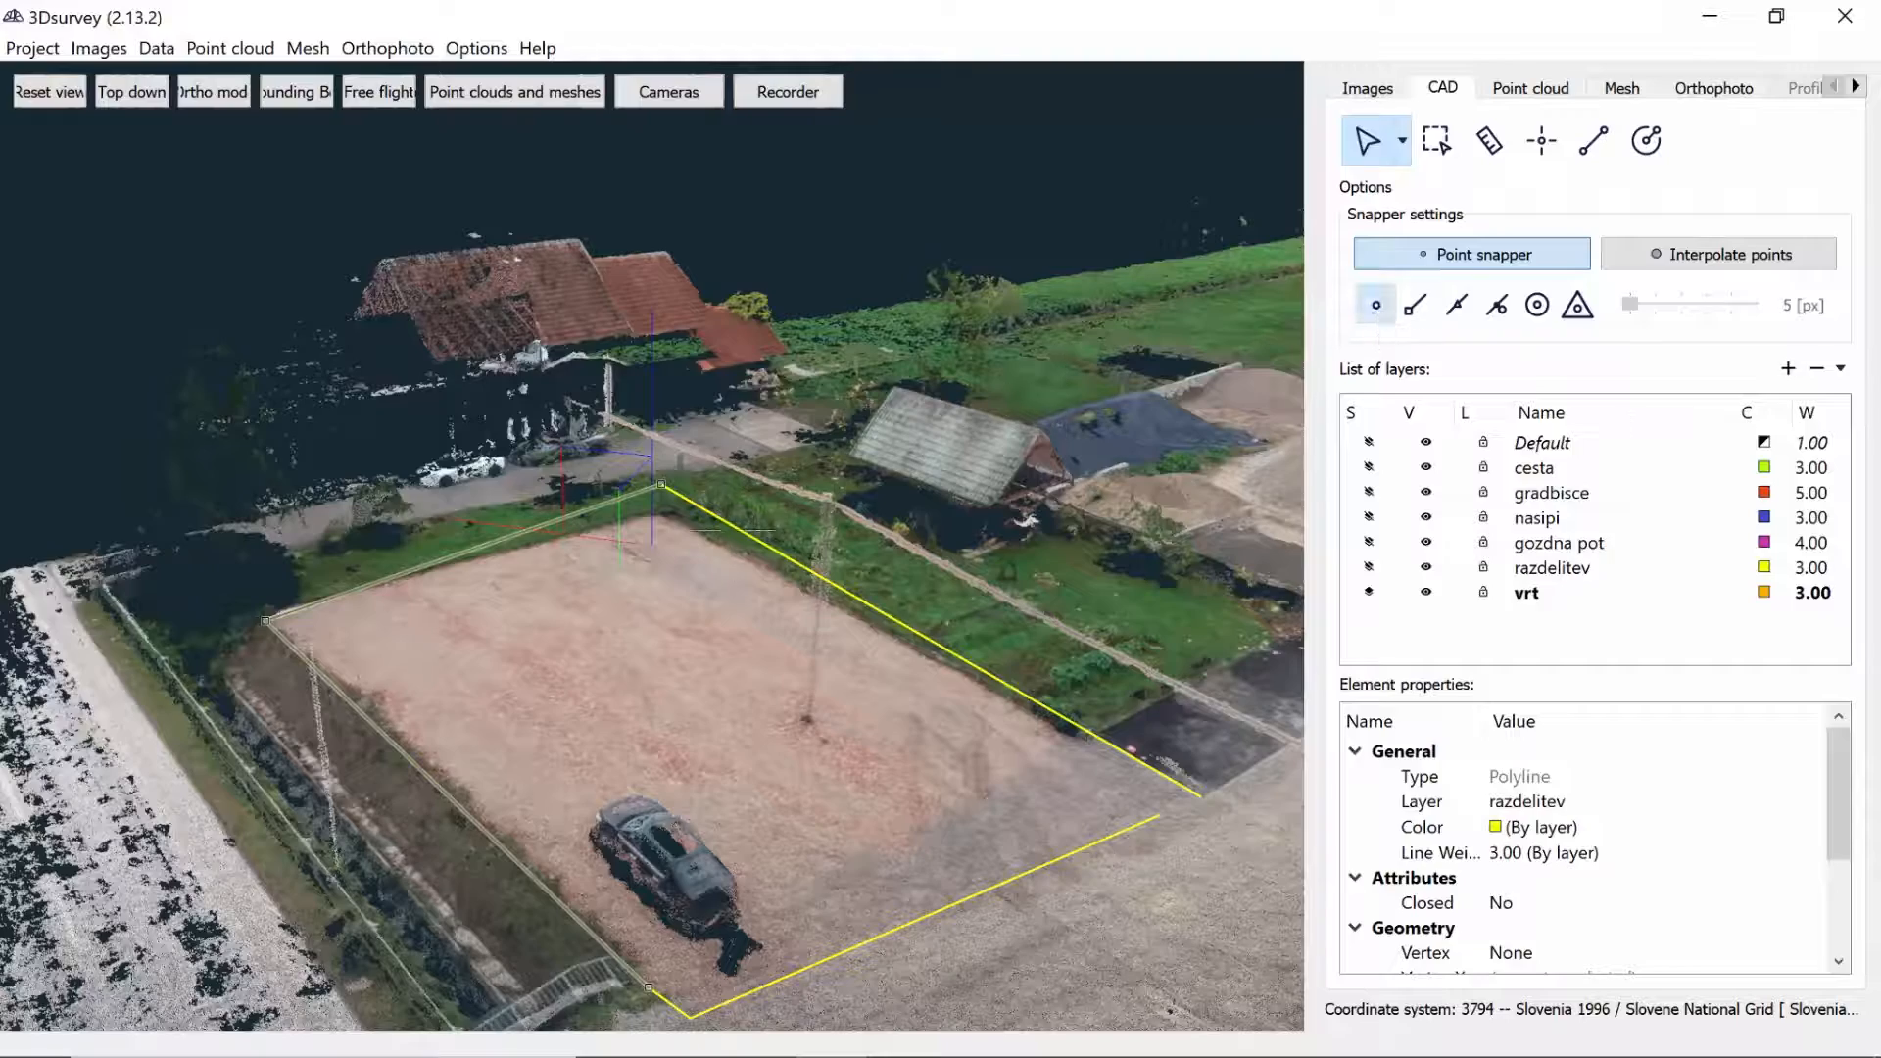
scroll(661, 484, up, 5)
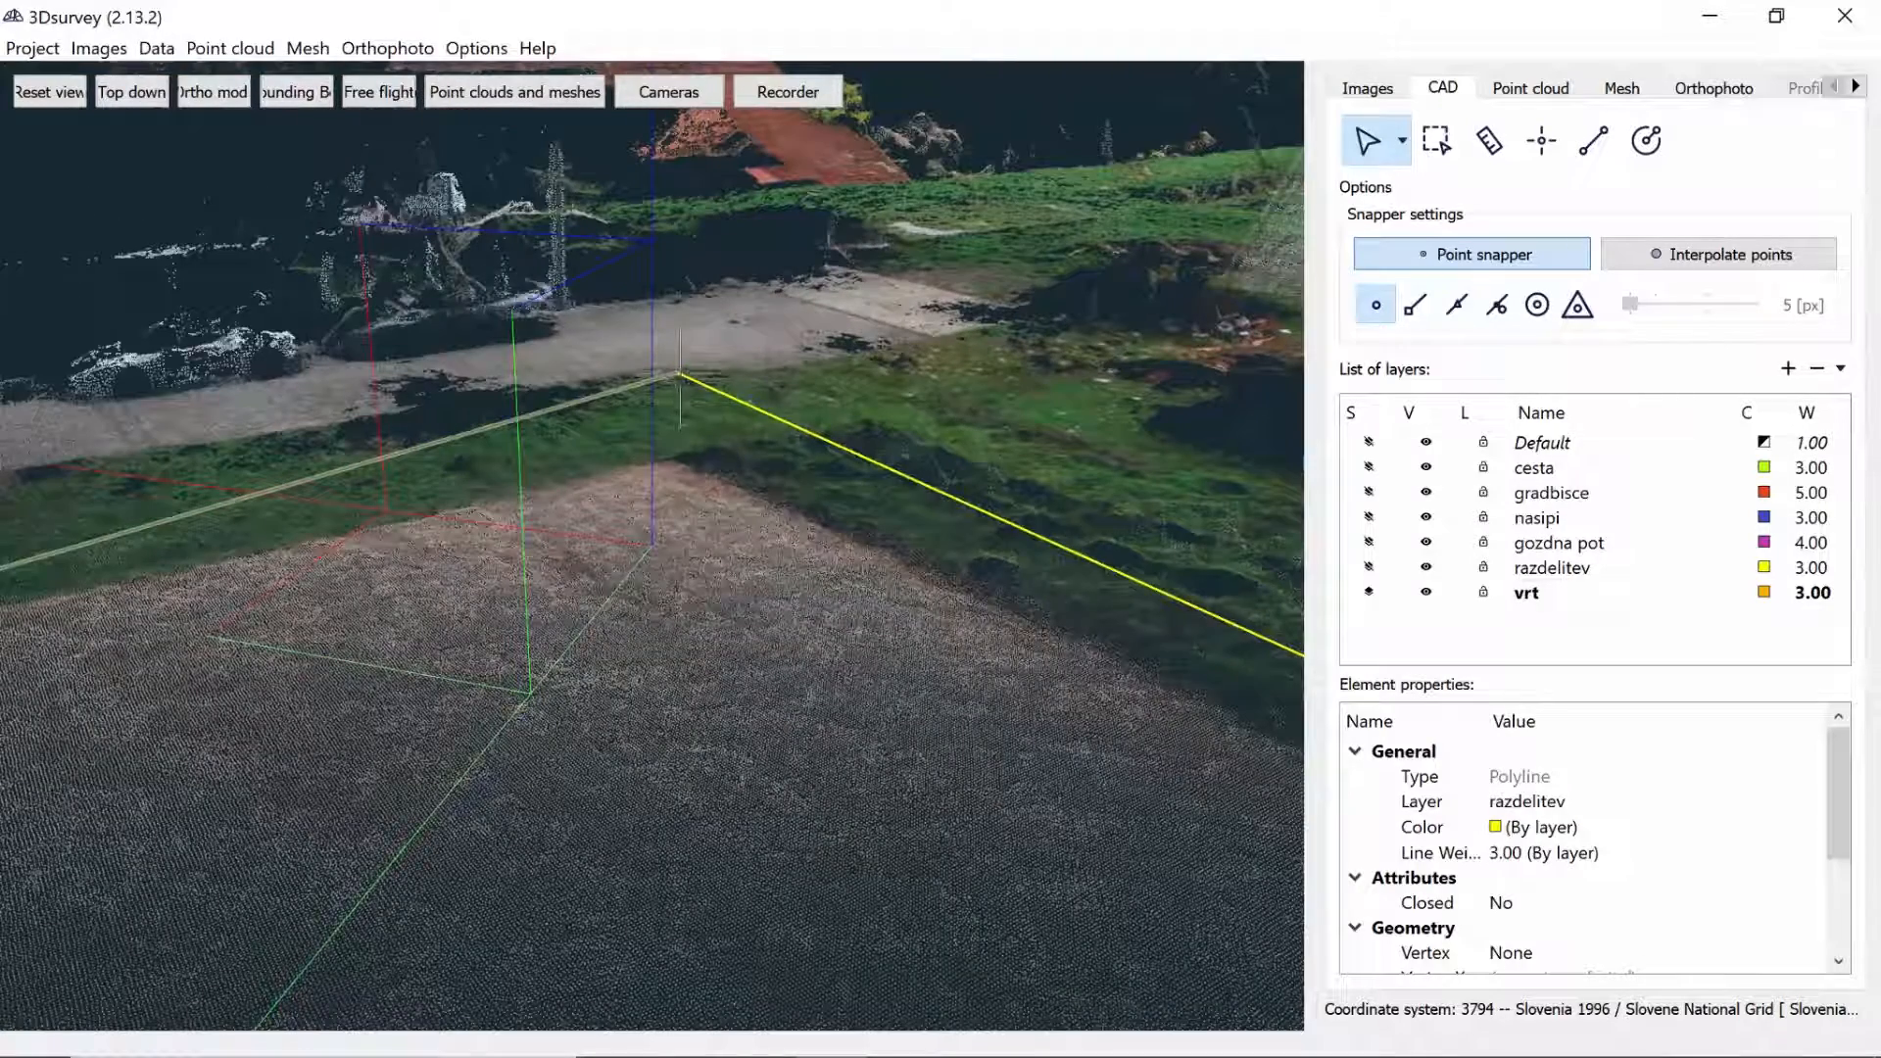
click(679, 376)
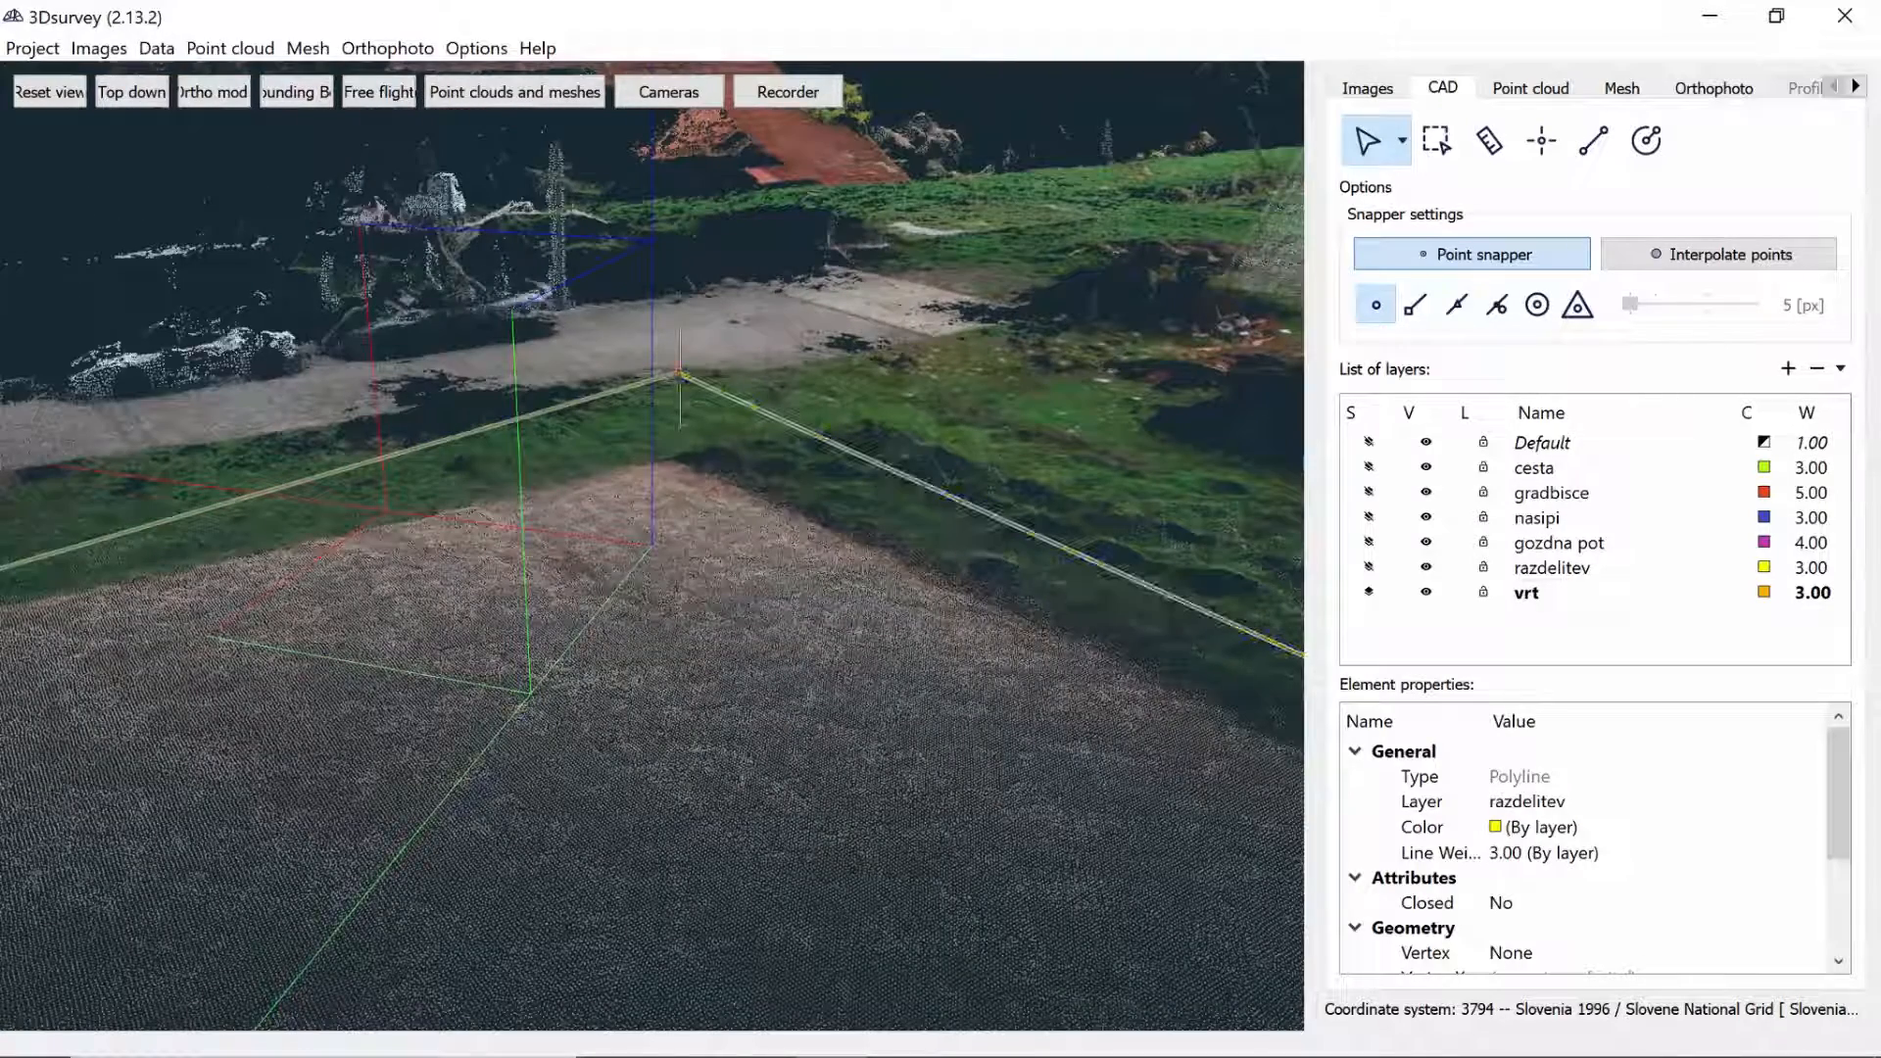
click(683, 468)
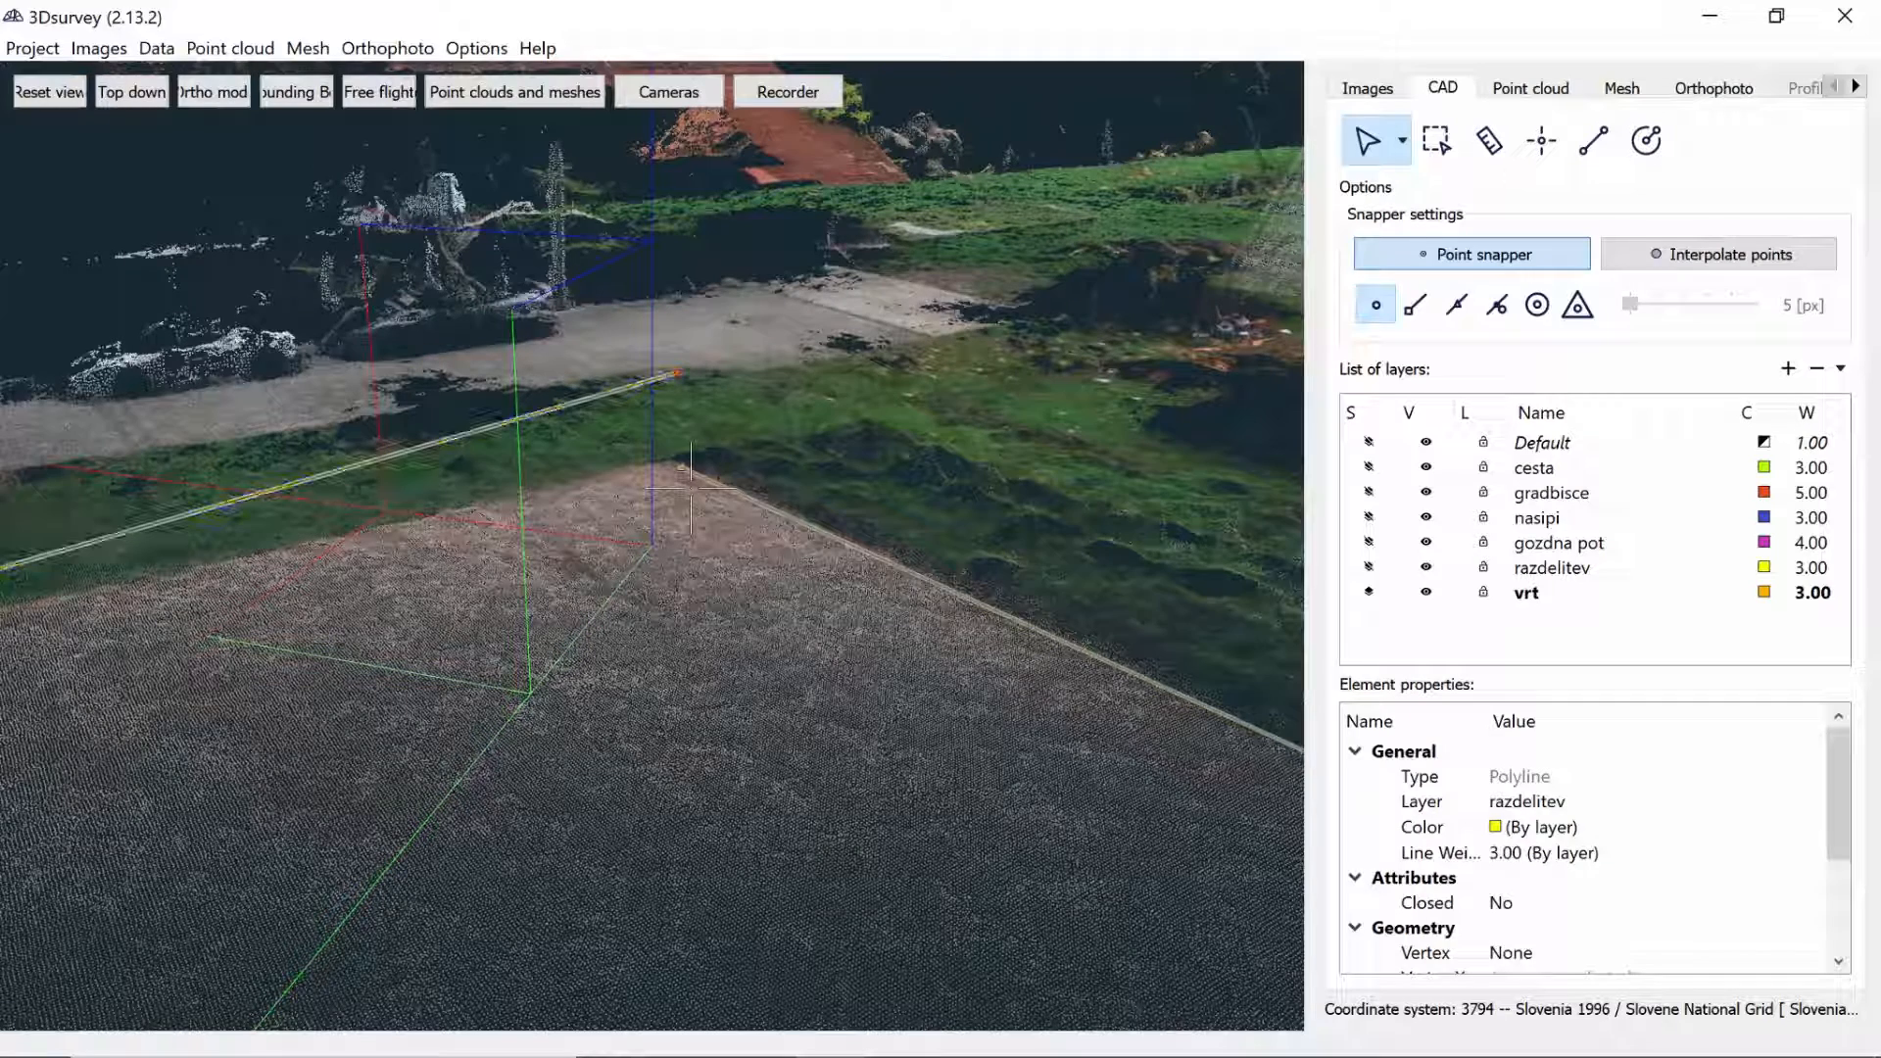
click(691, 487)
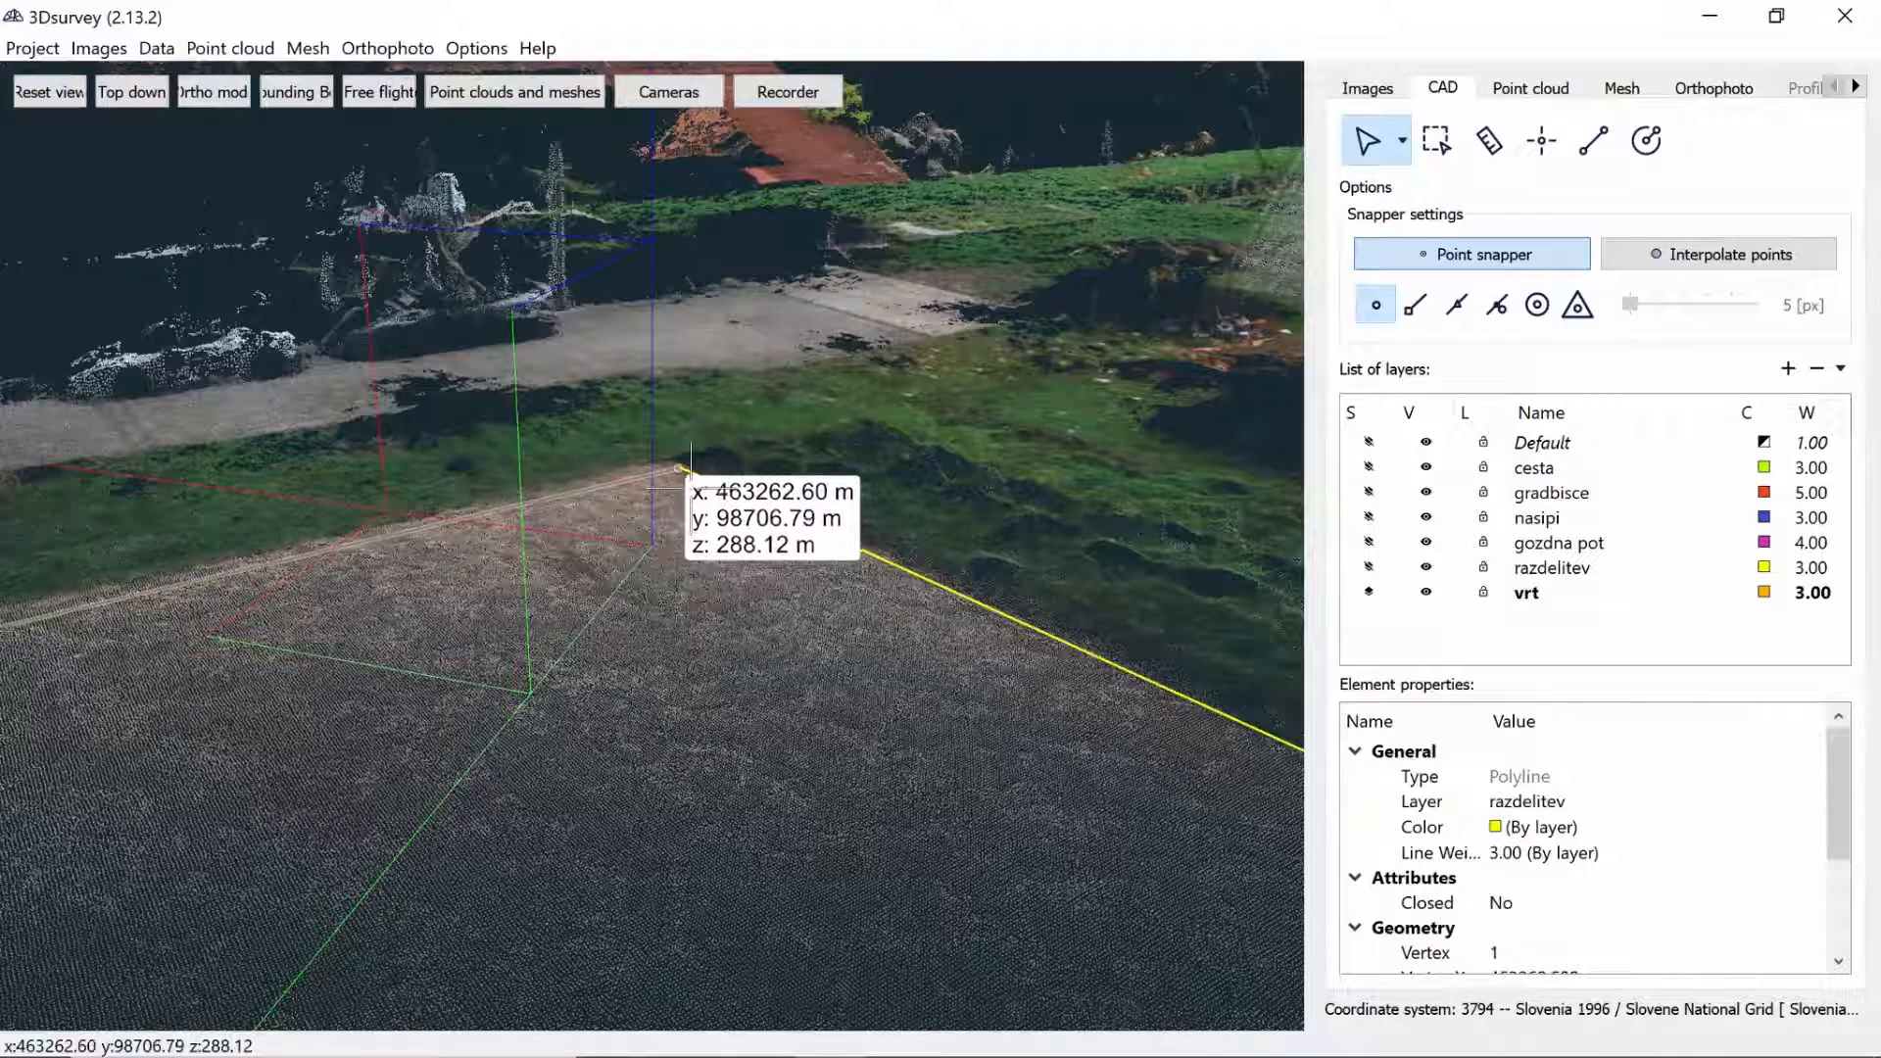
click(690, 487)
key(Escape)
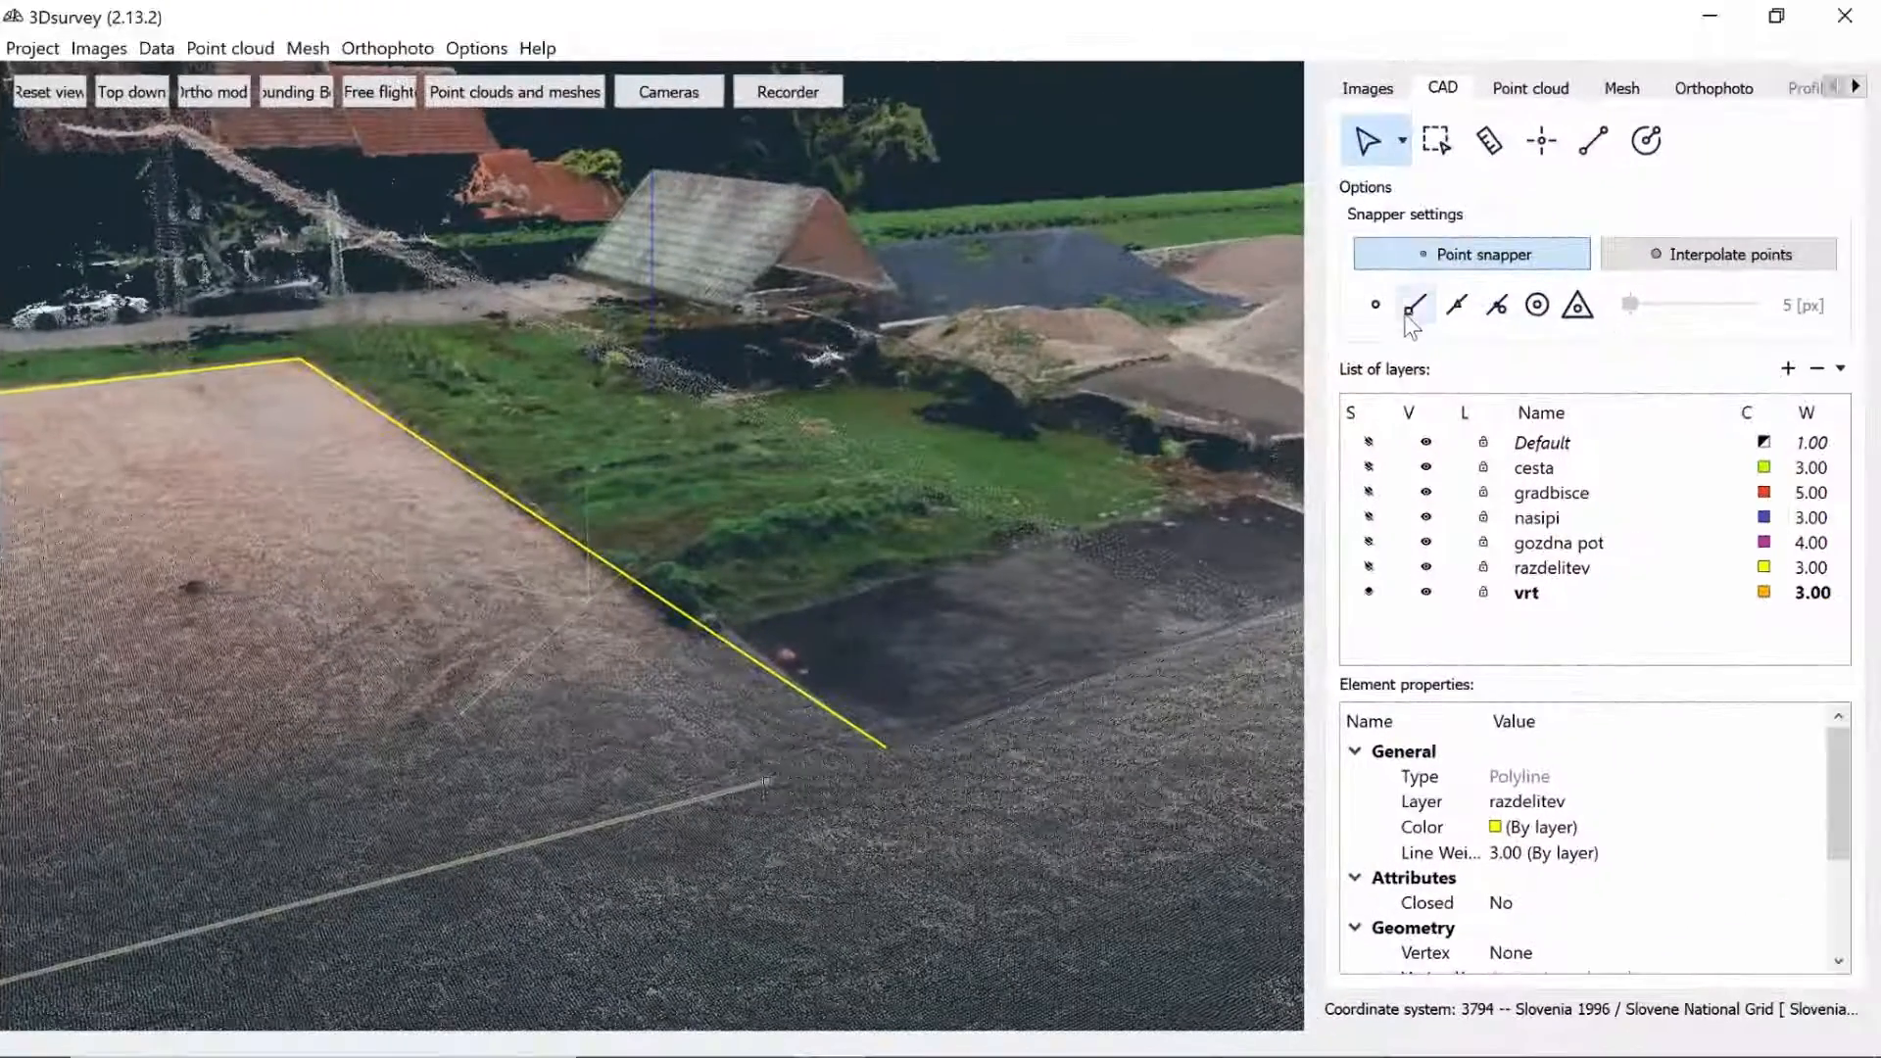
- Using endpoint snapping, join the open end of the plot's front boundary line to the end of the side boundary
click(885, 747)
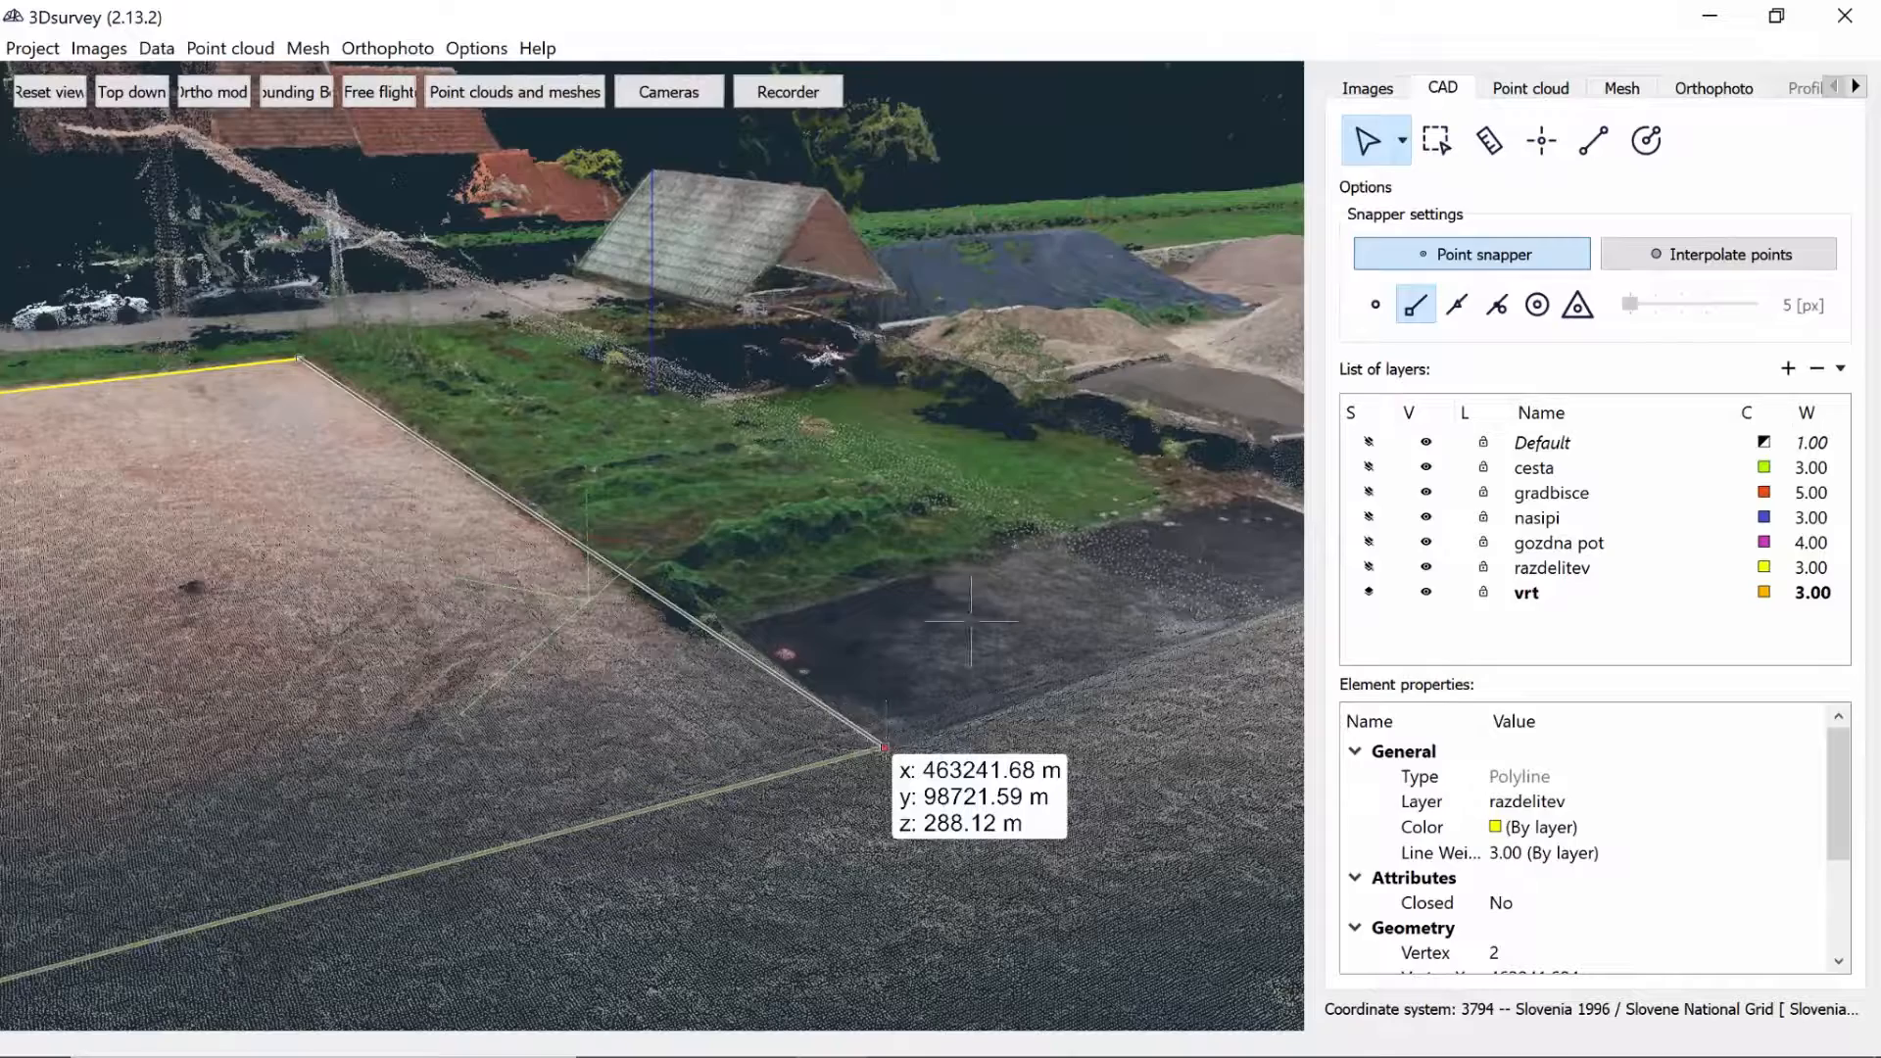
key(Escape)
key(Escape)
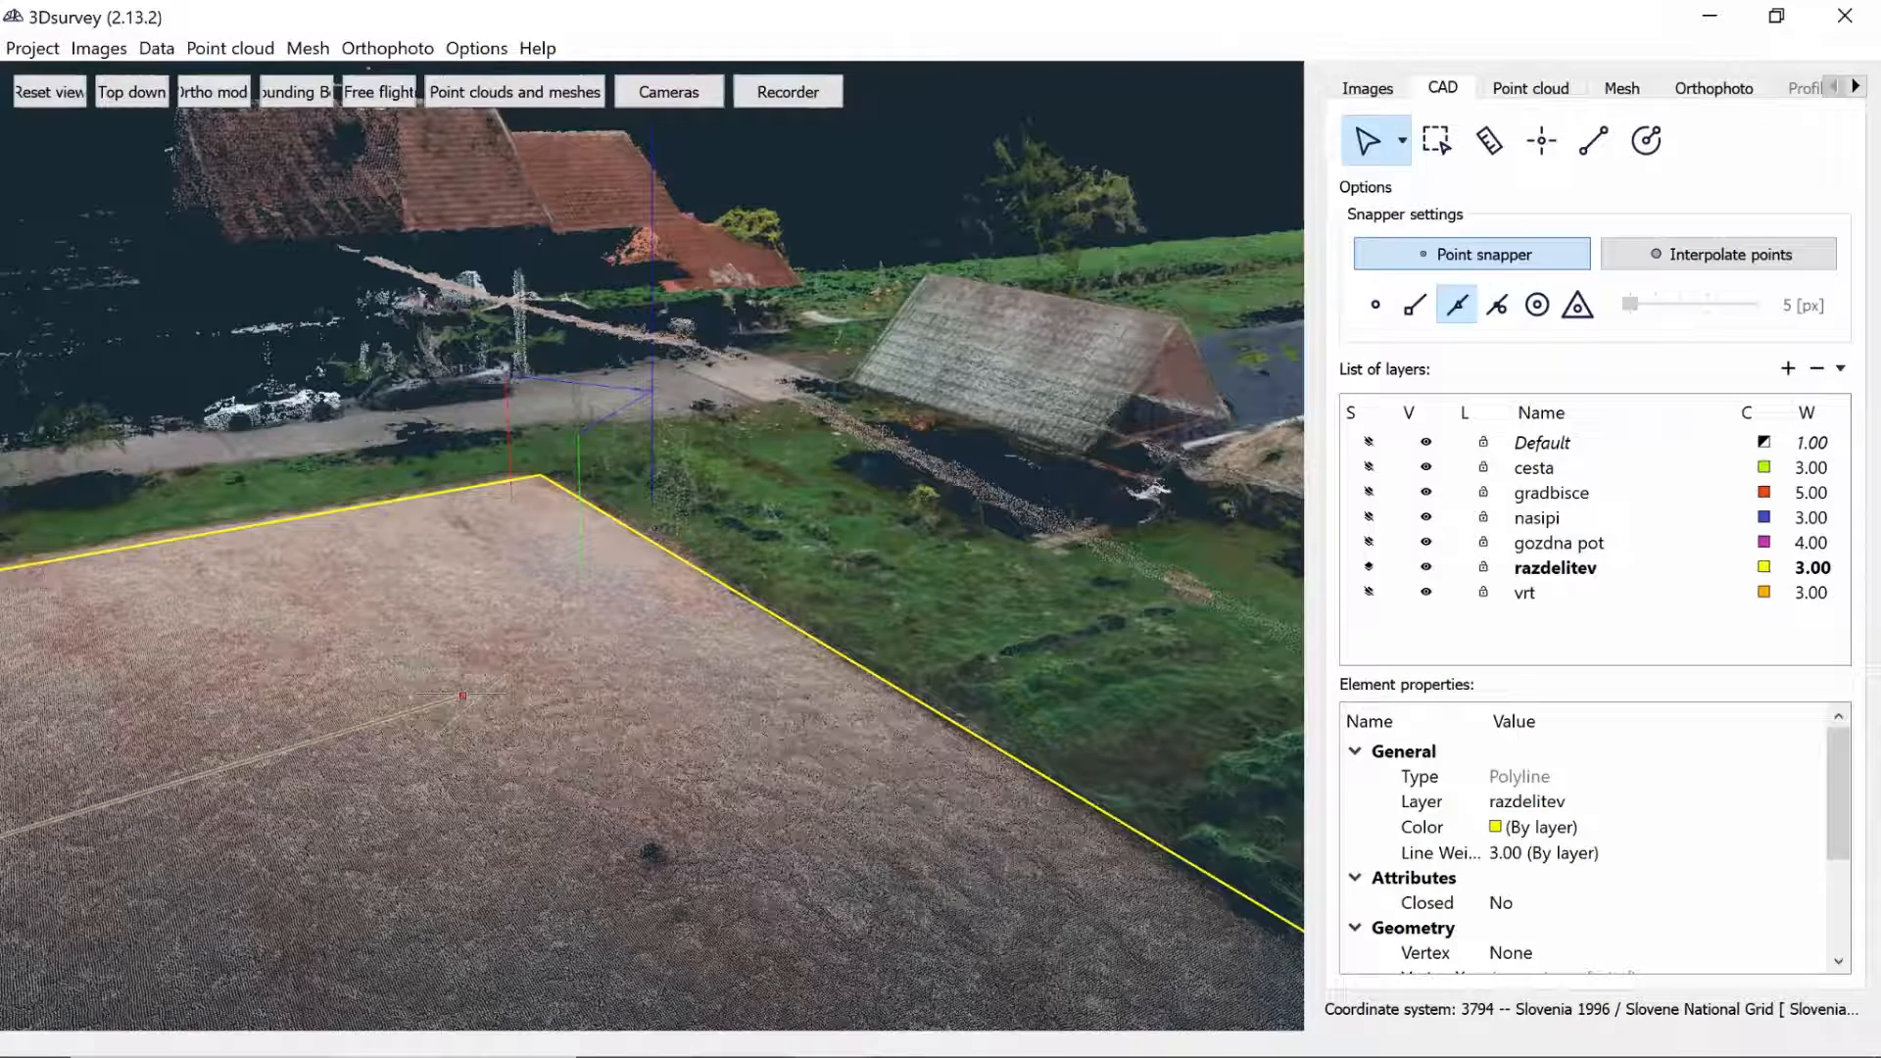
- Snap the dividing line's free end to the side boundary's midpoint, and the asphalt strip's edge line onto that same boundary
click(462, 695)
key(Escape)
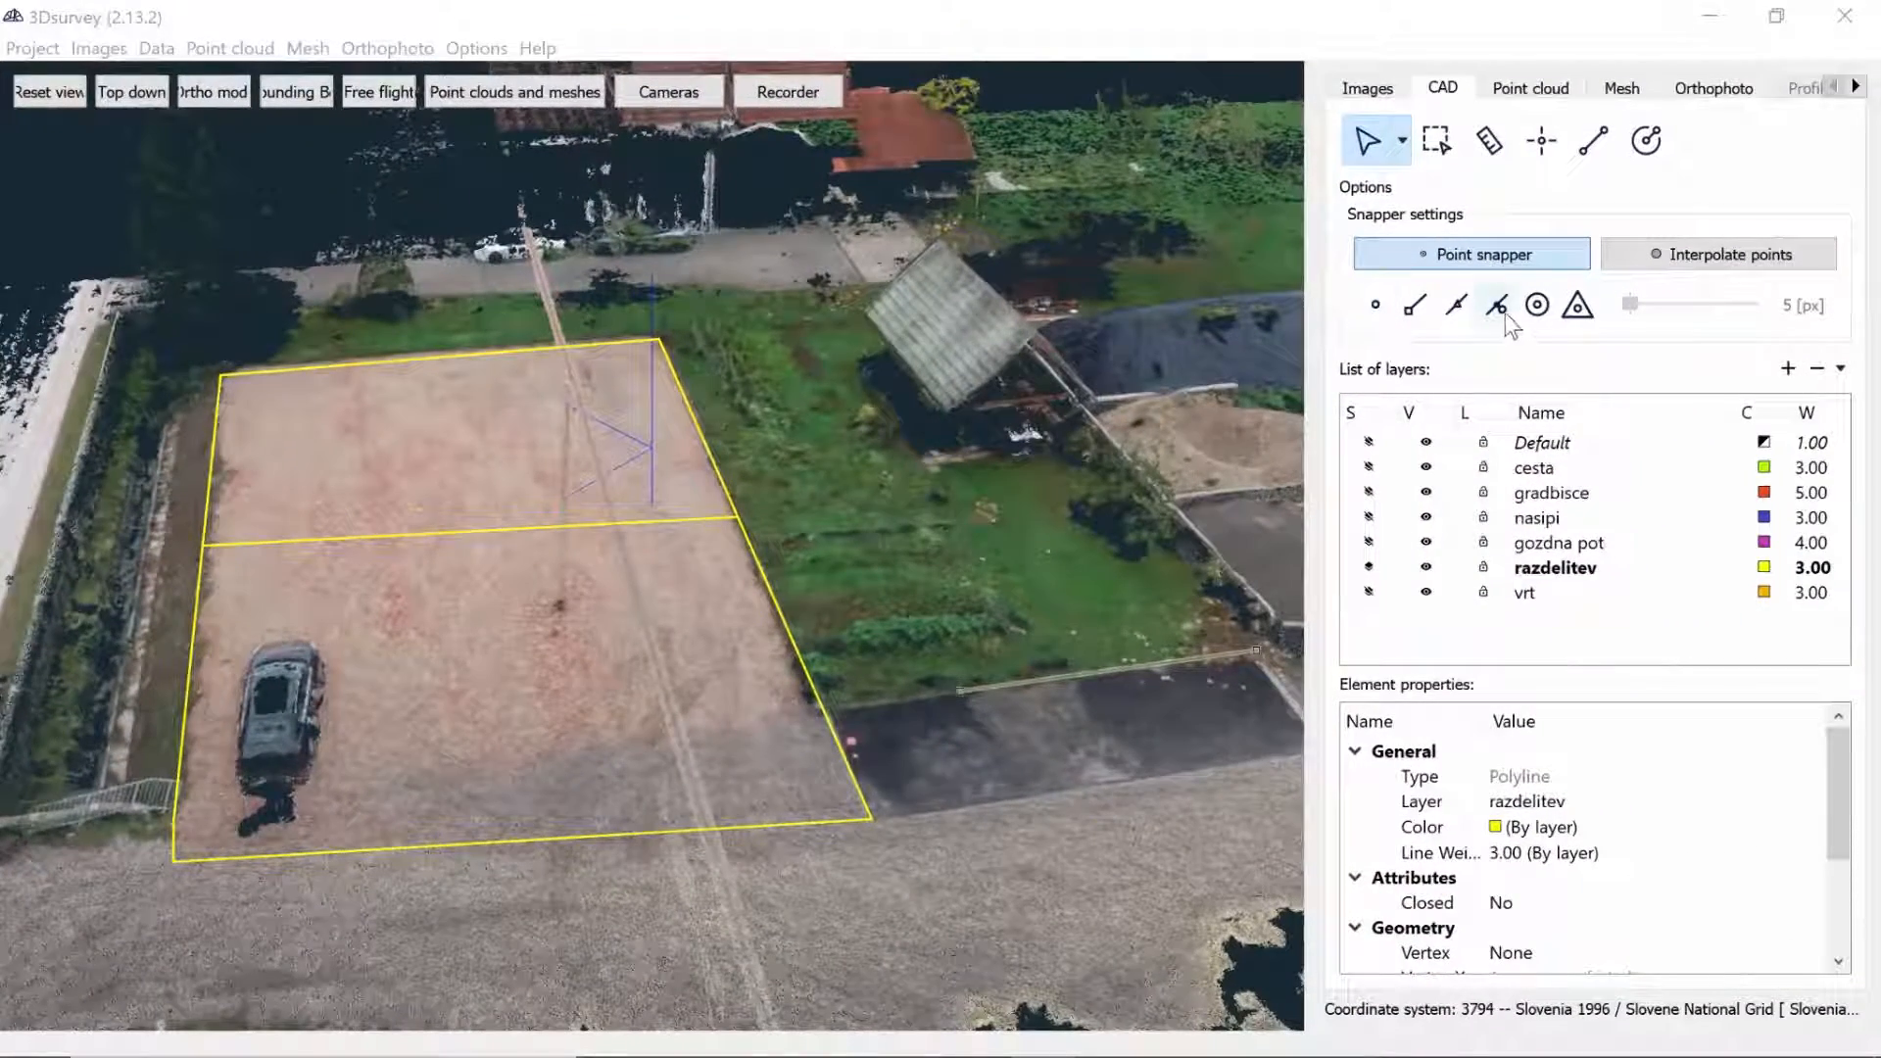
click(1500, 308)
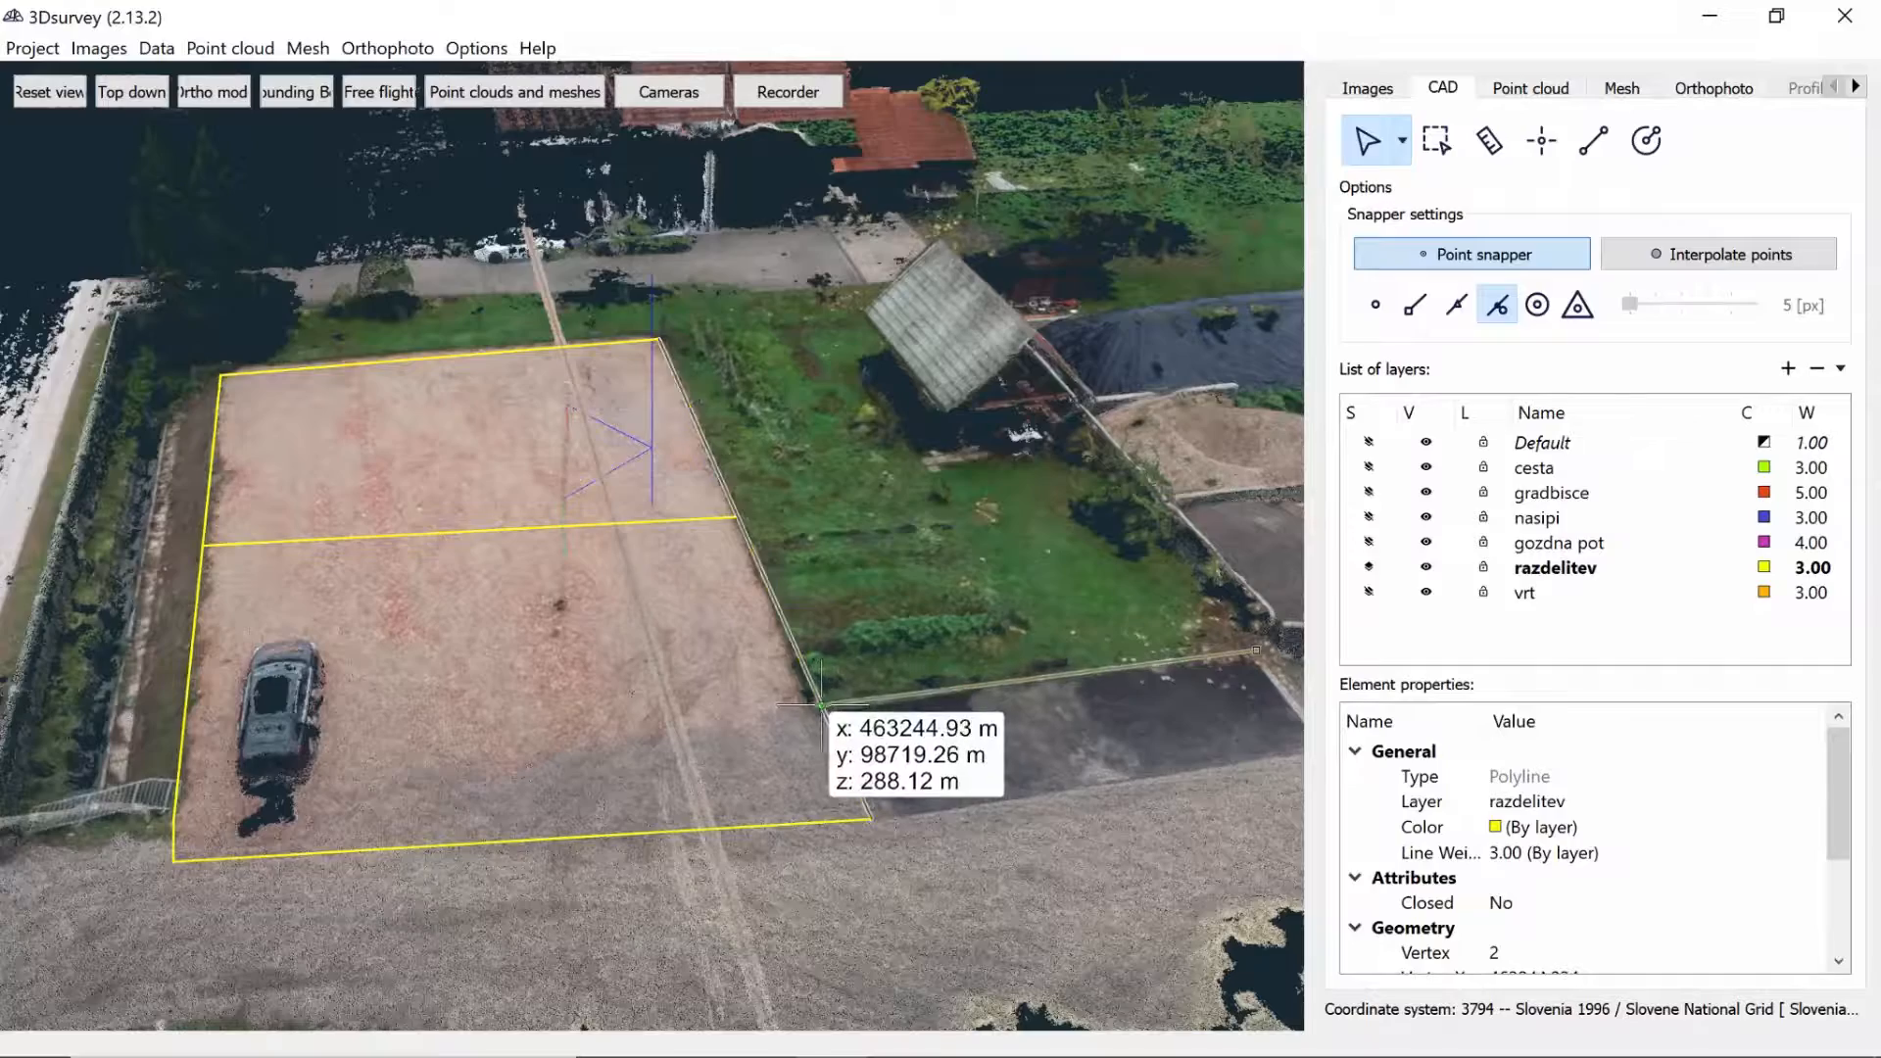
click(821, 704)
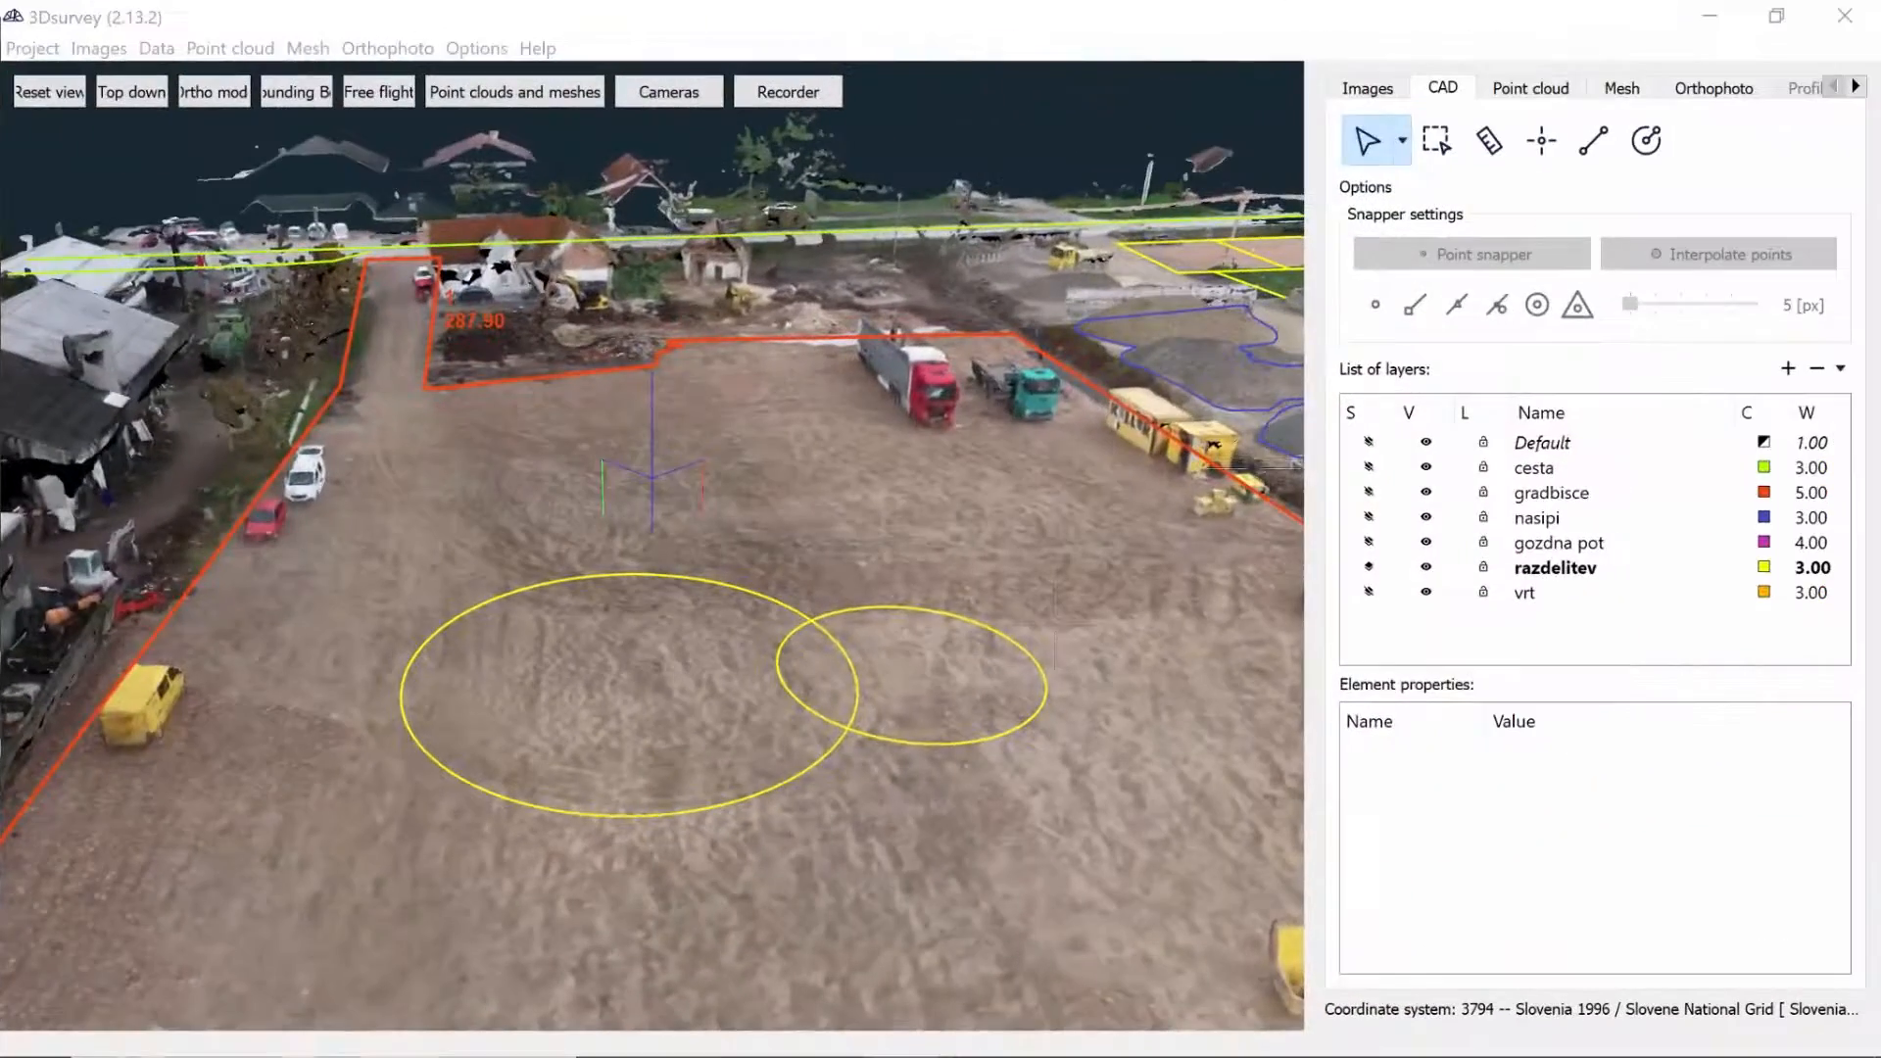
- Enable circle center snapping and move the smaller circle so that it is centered on the larger one
click(1041, 647)
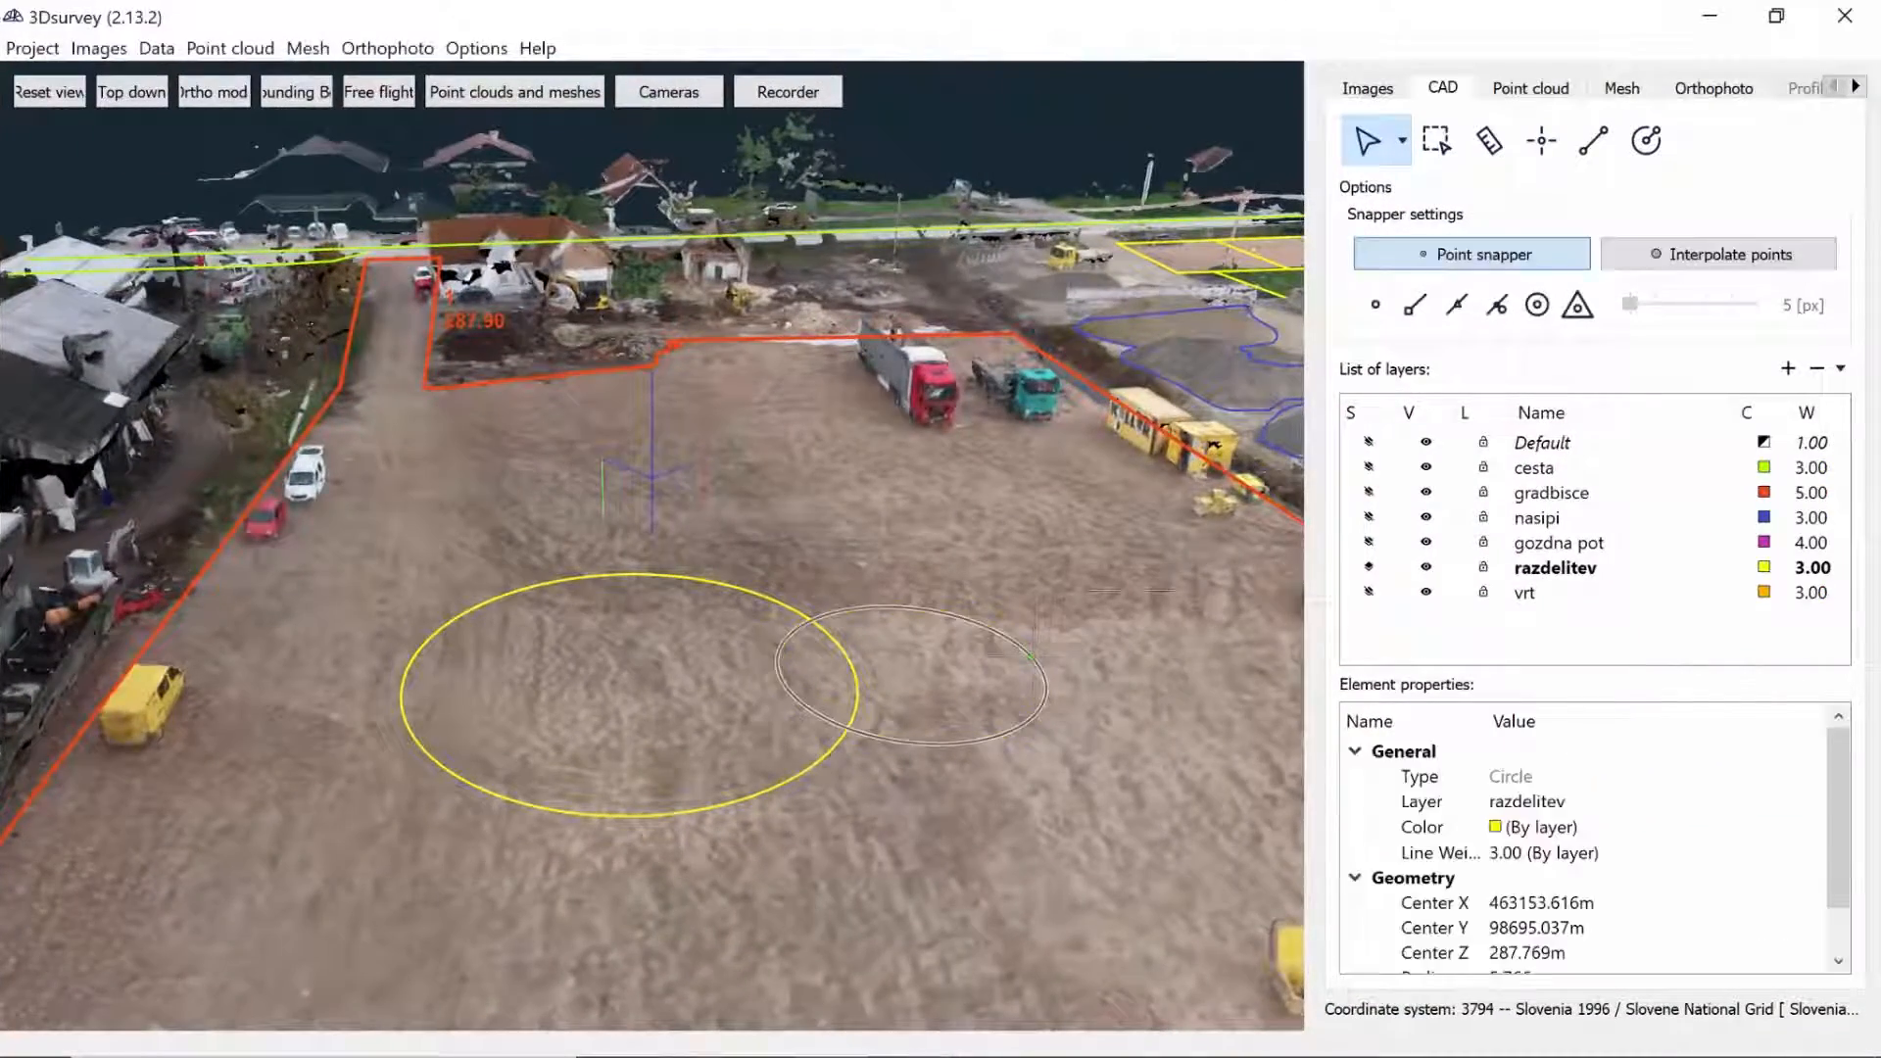
click(1538, 305)
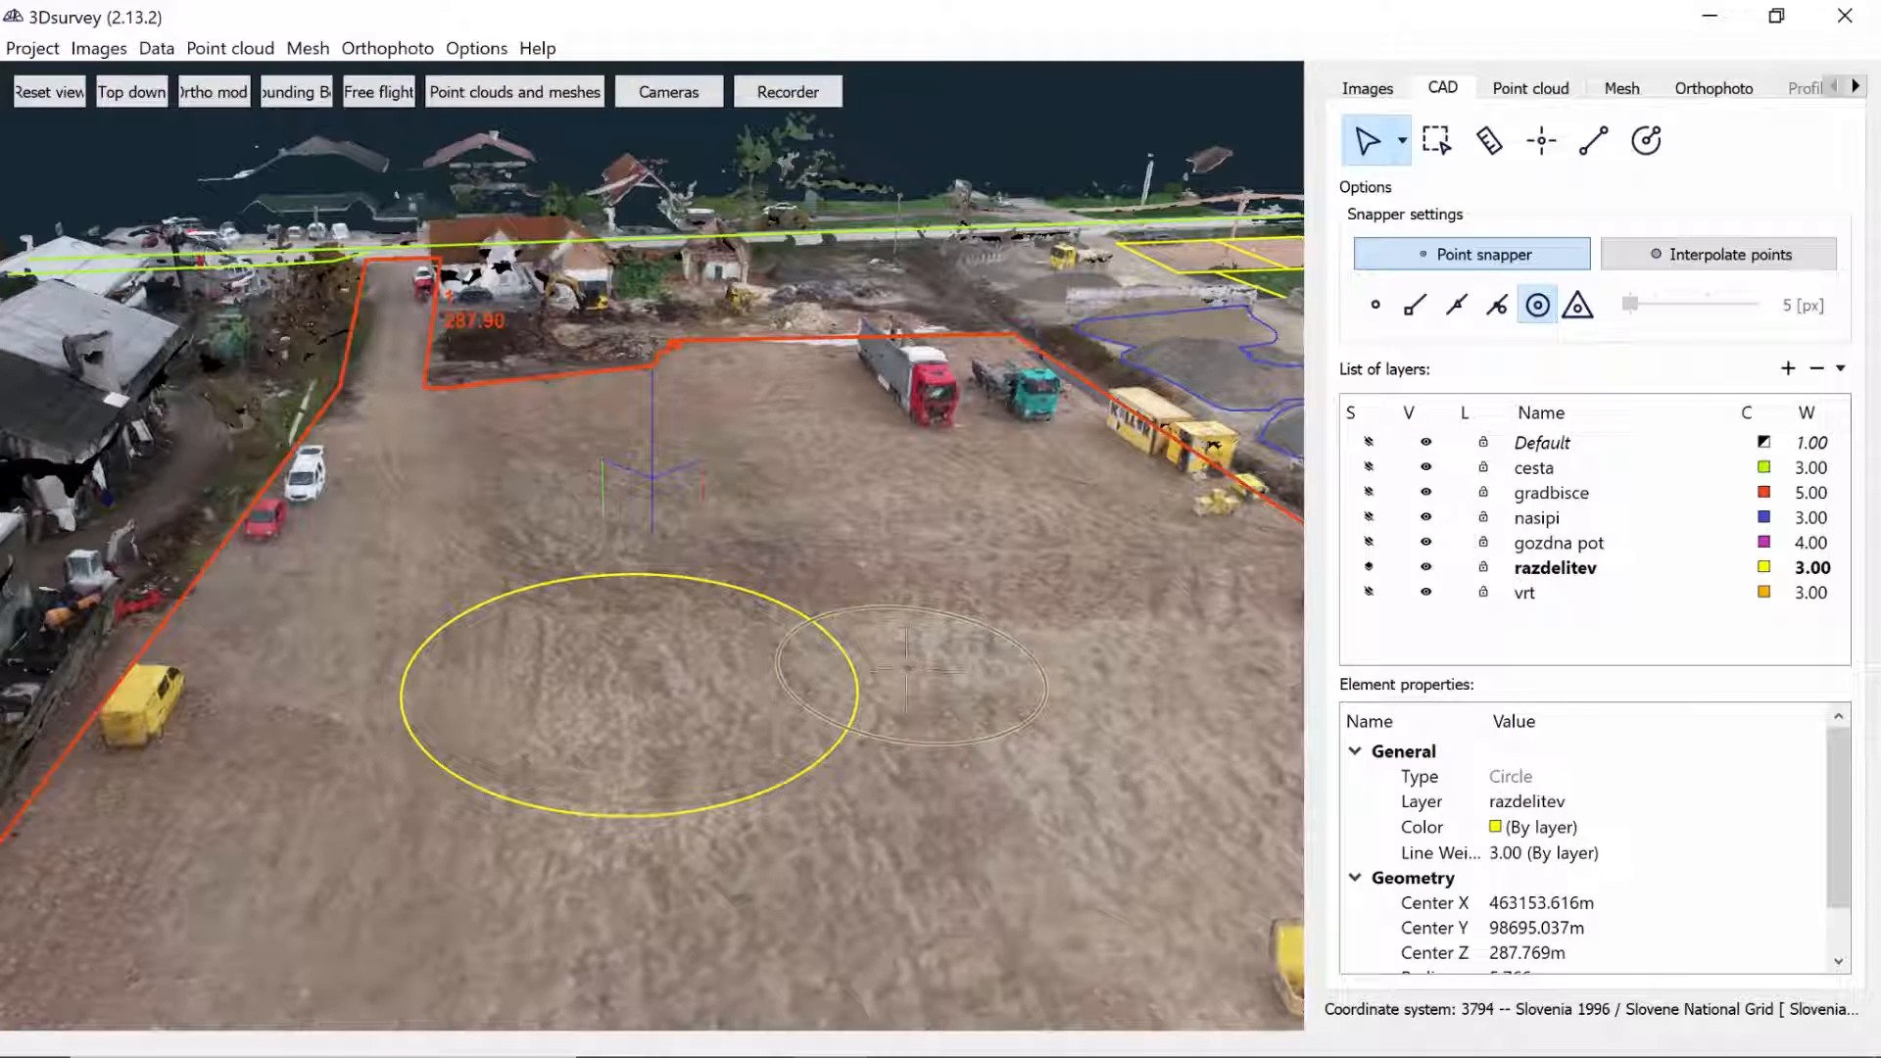
click(777, 604)
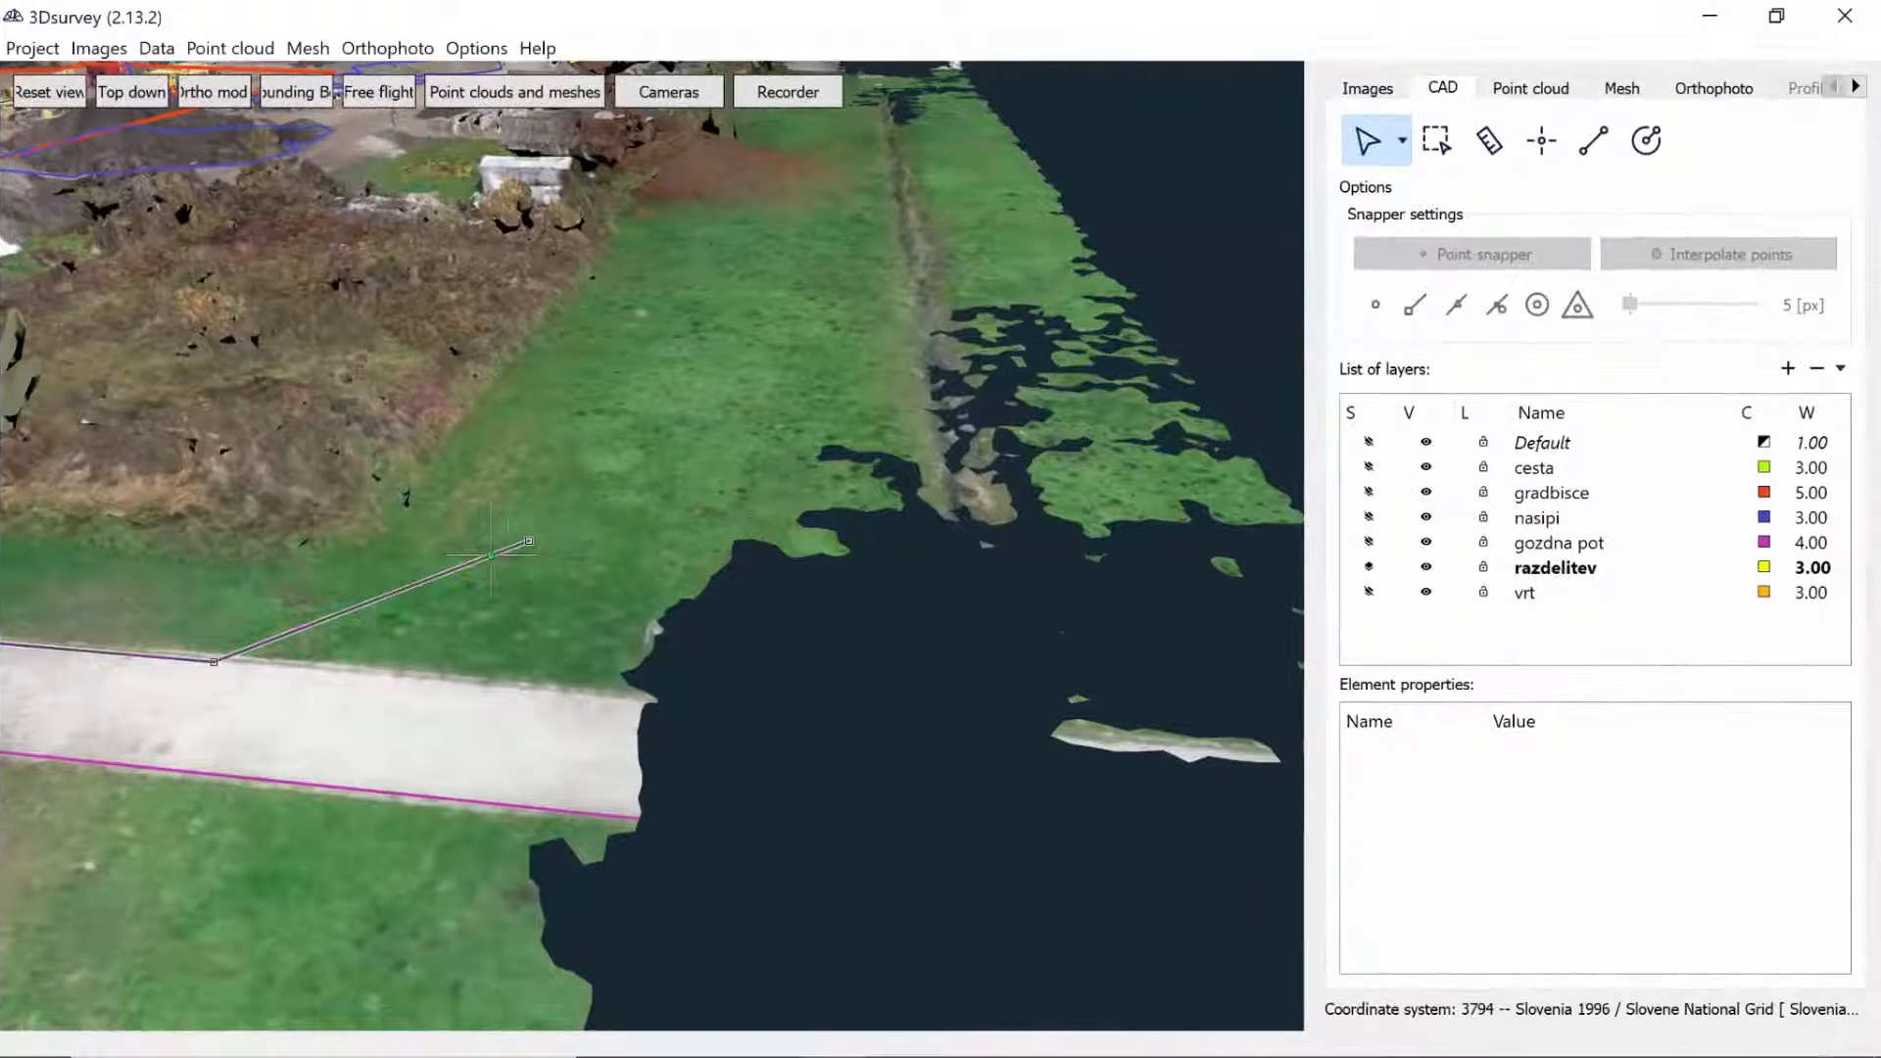
- Enable mesh snapping and move the free end vertex of the gozdna pot polyline to the road's edge where the mesh ends
click(1577, 304)
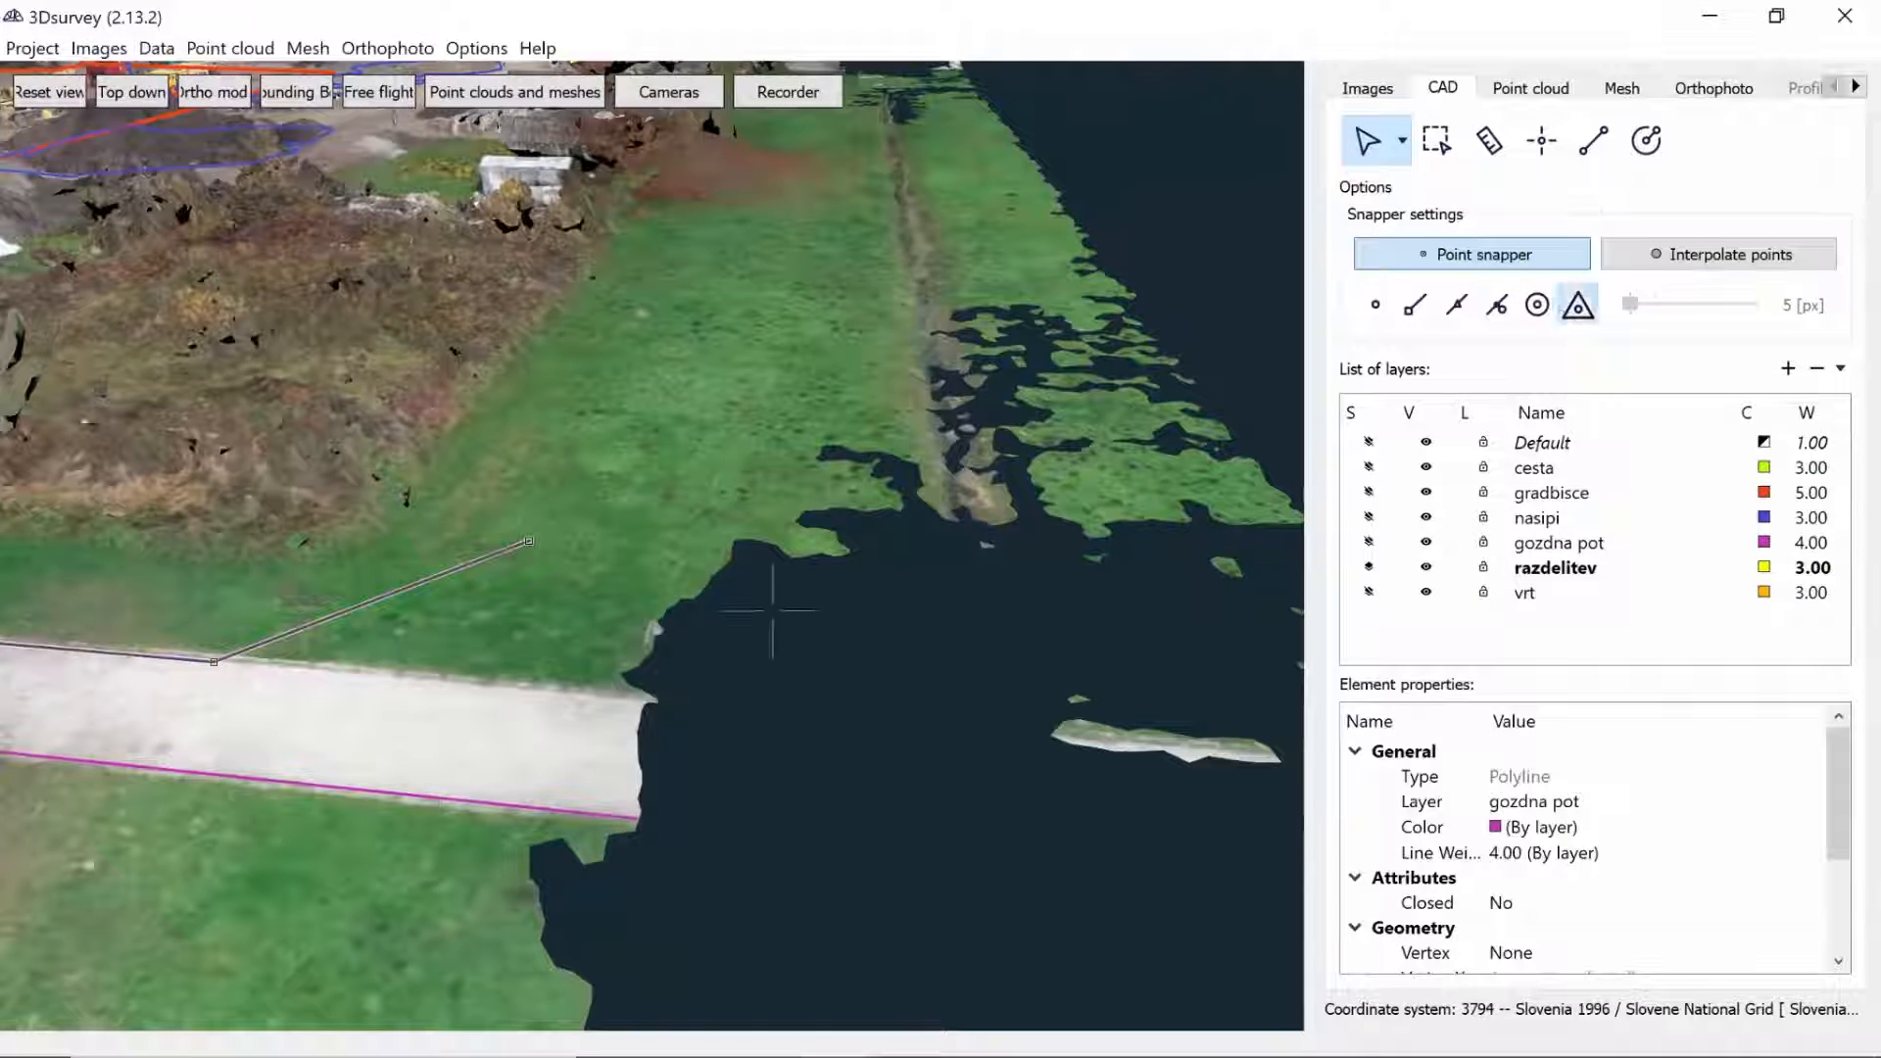
drag(528, 541, 651, 698)
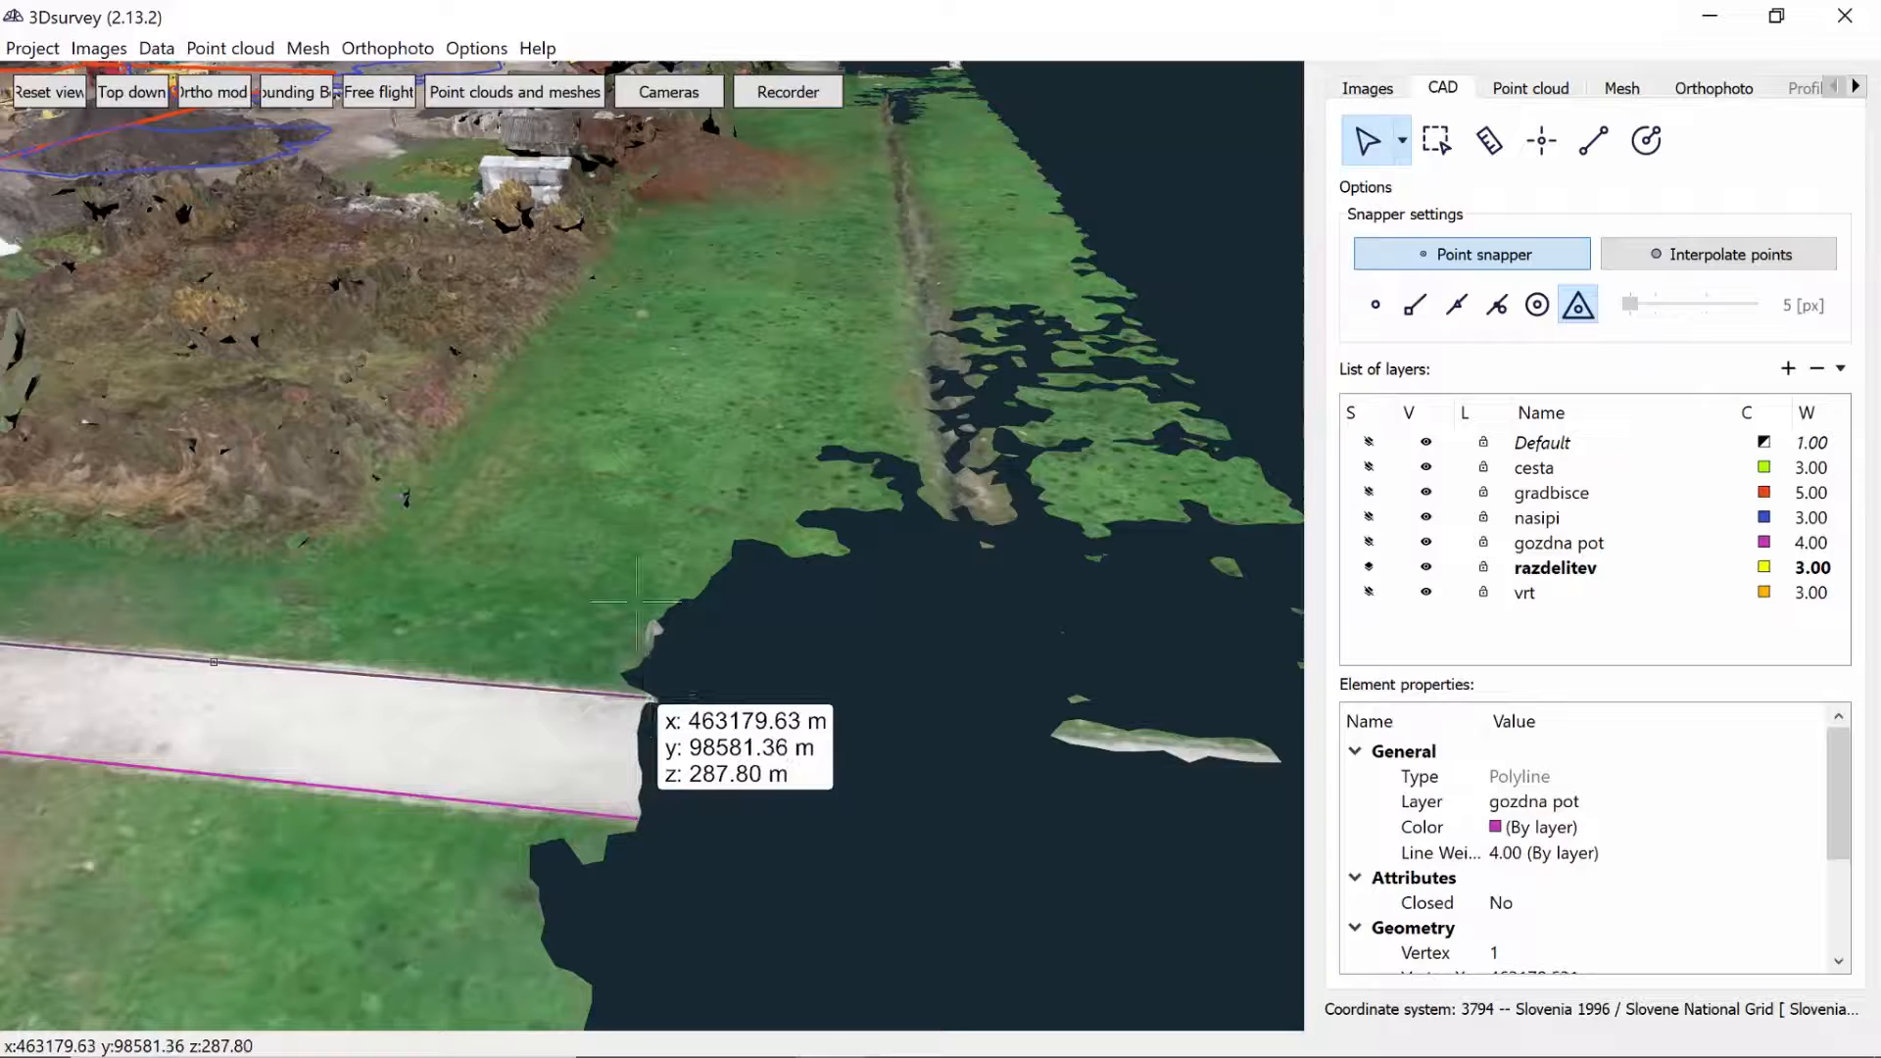
key(Escape)
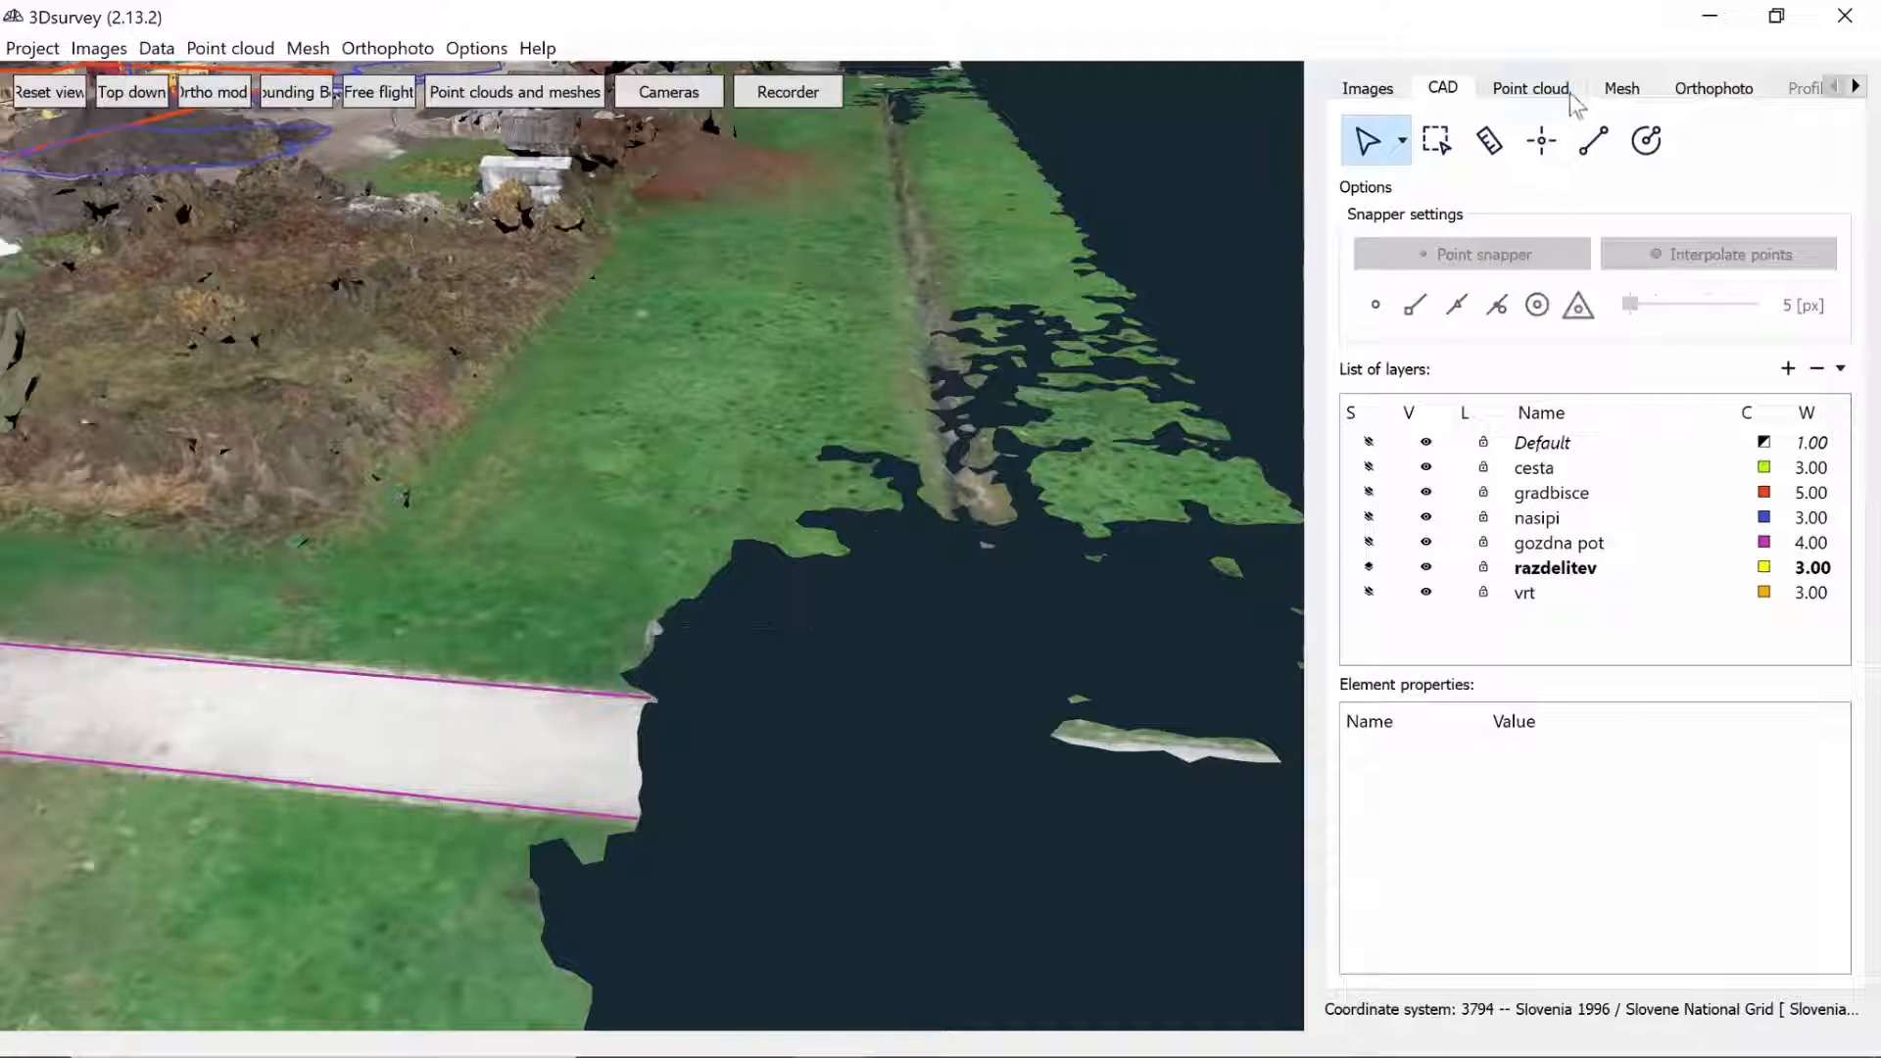
- For the selected razdelitev boundary polyline, enable point, endpoint, midpoint, circle center and mesh snapping together
click(1607, 93)
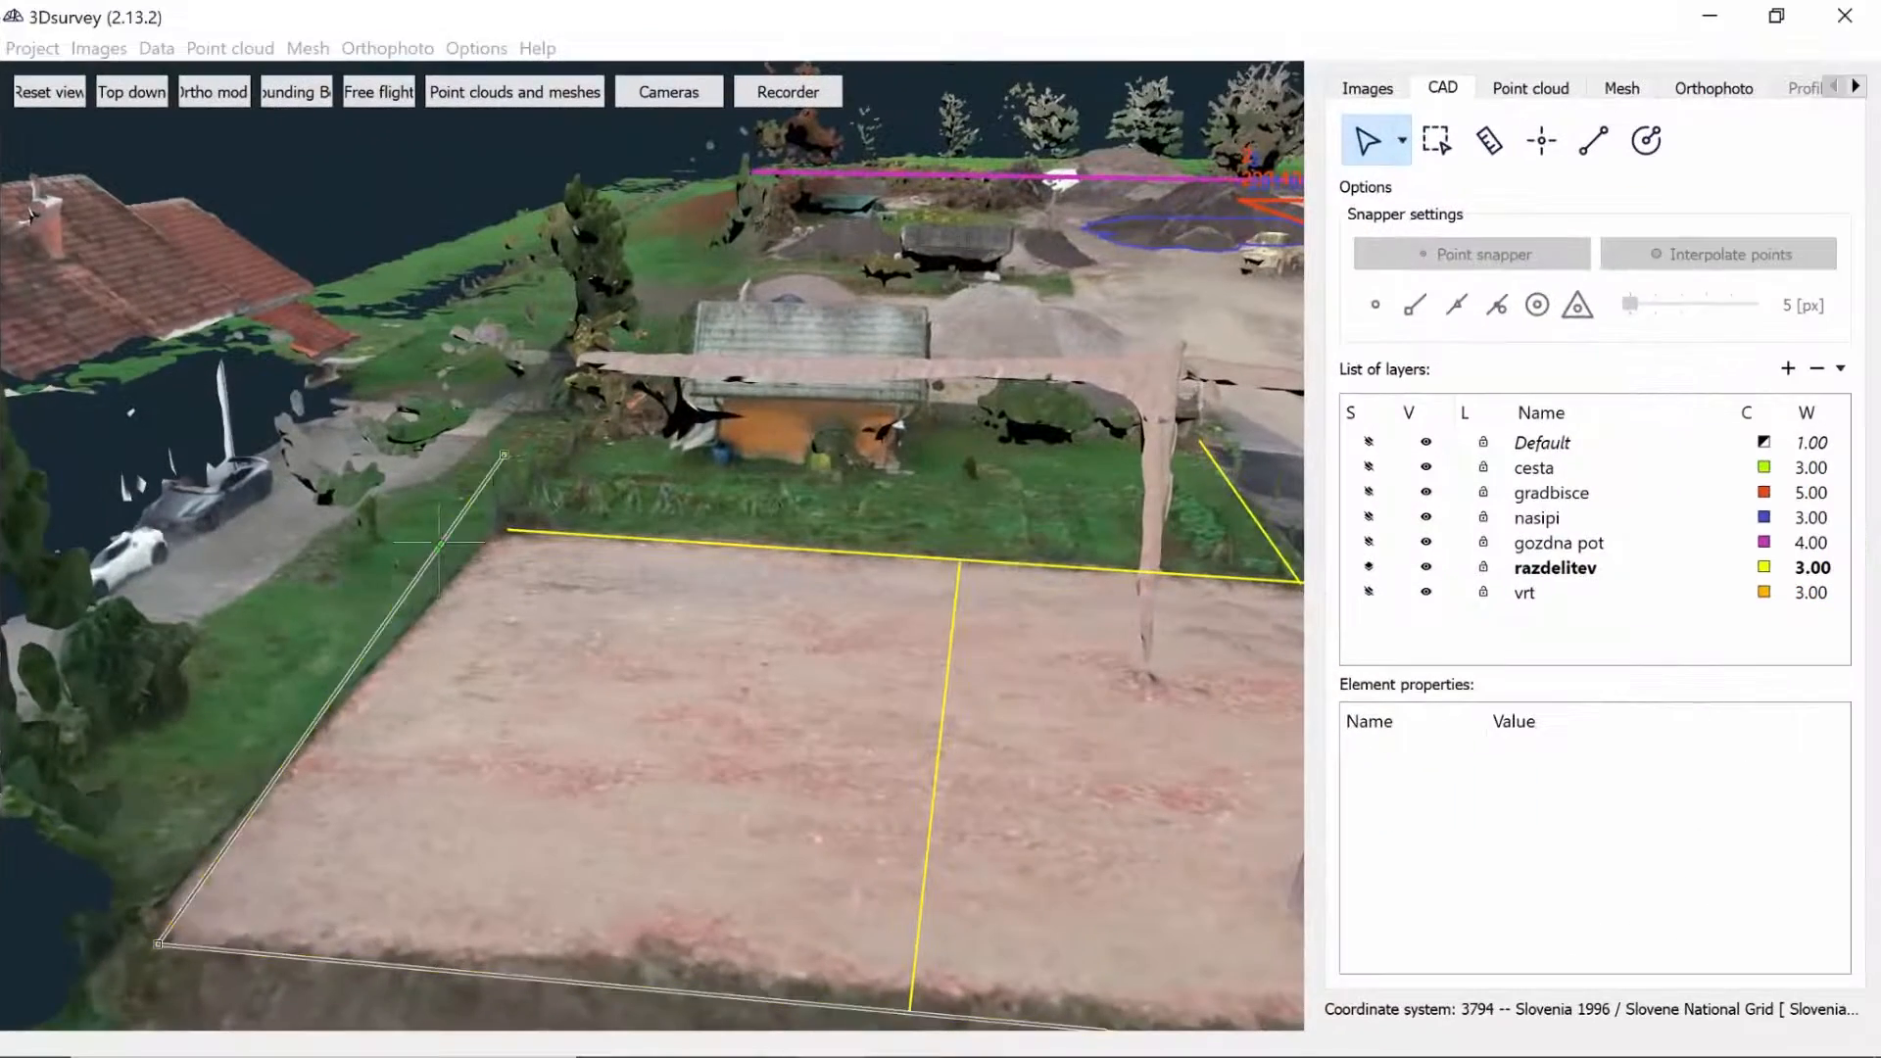
click(1388, 304)
click(1415, 306)
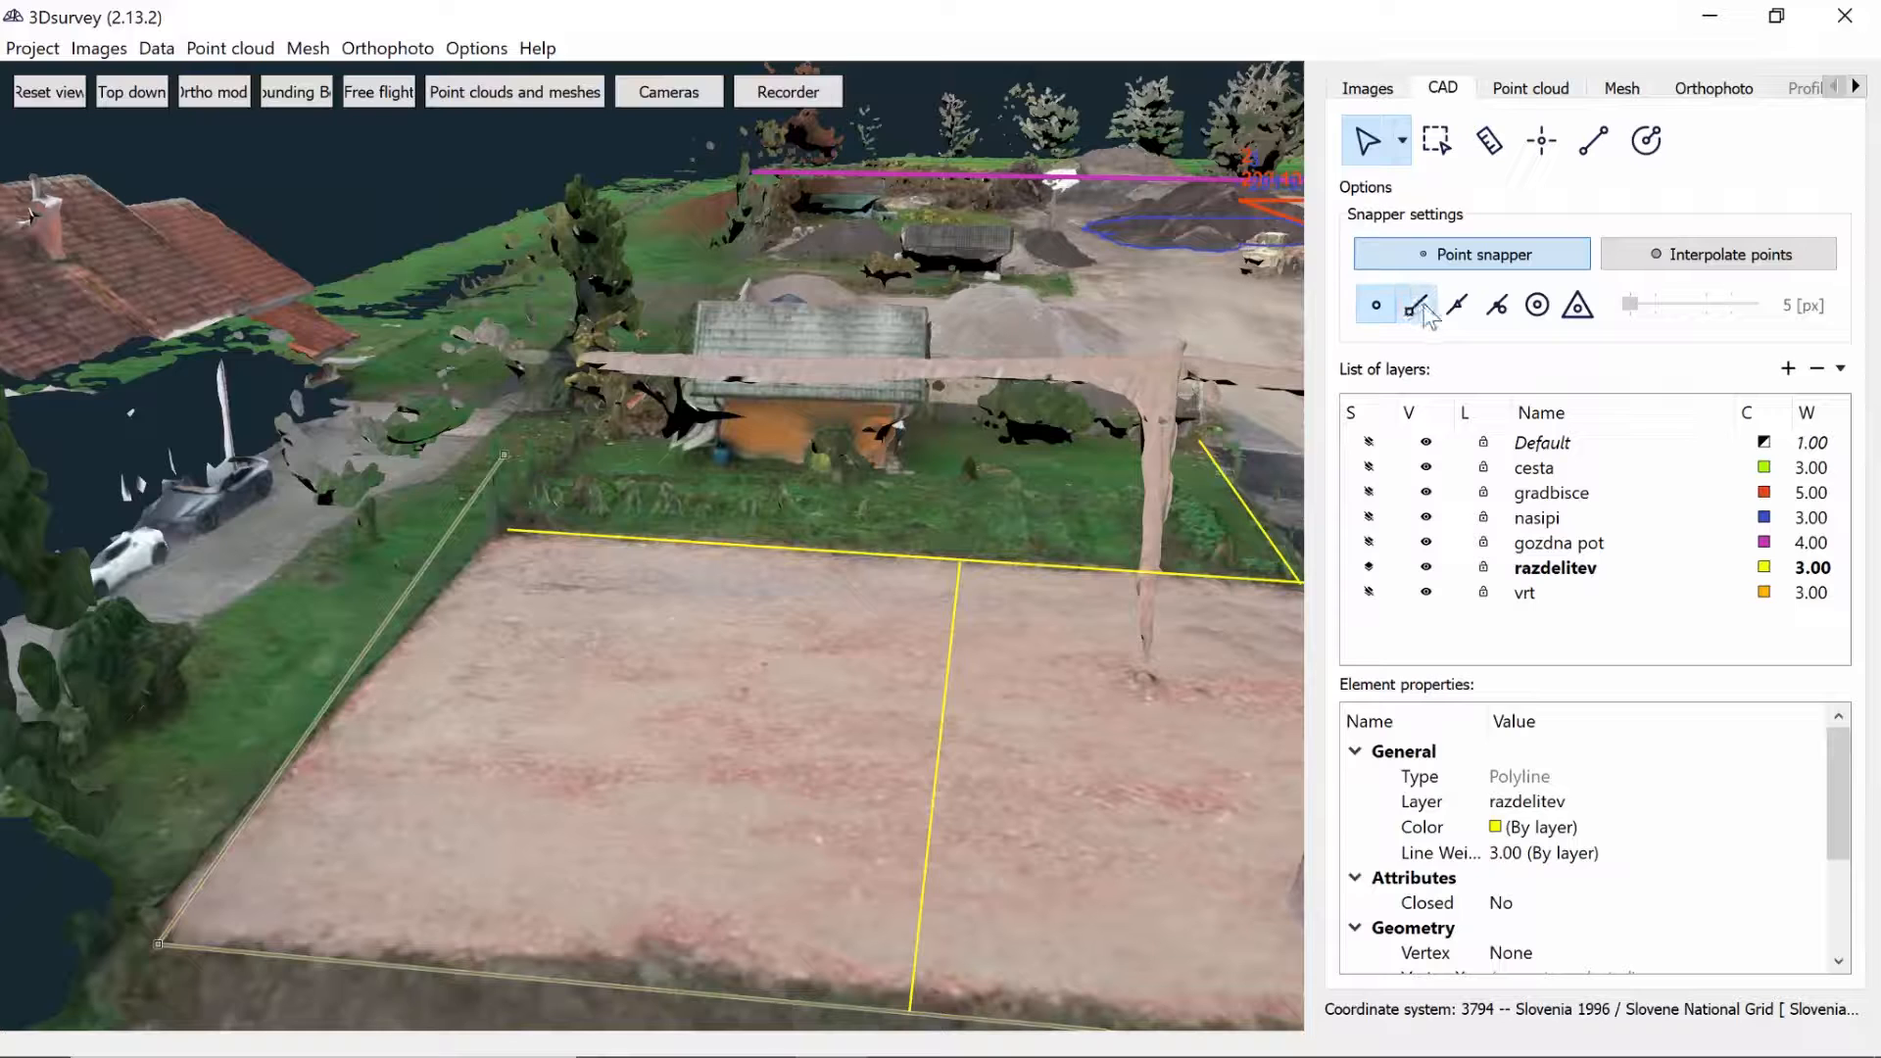
click(1457, 305)
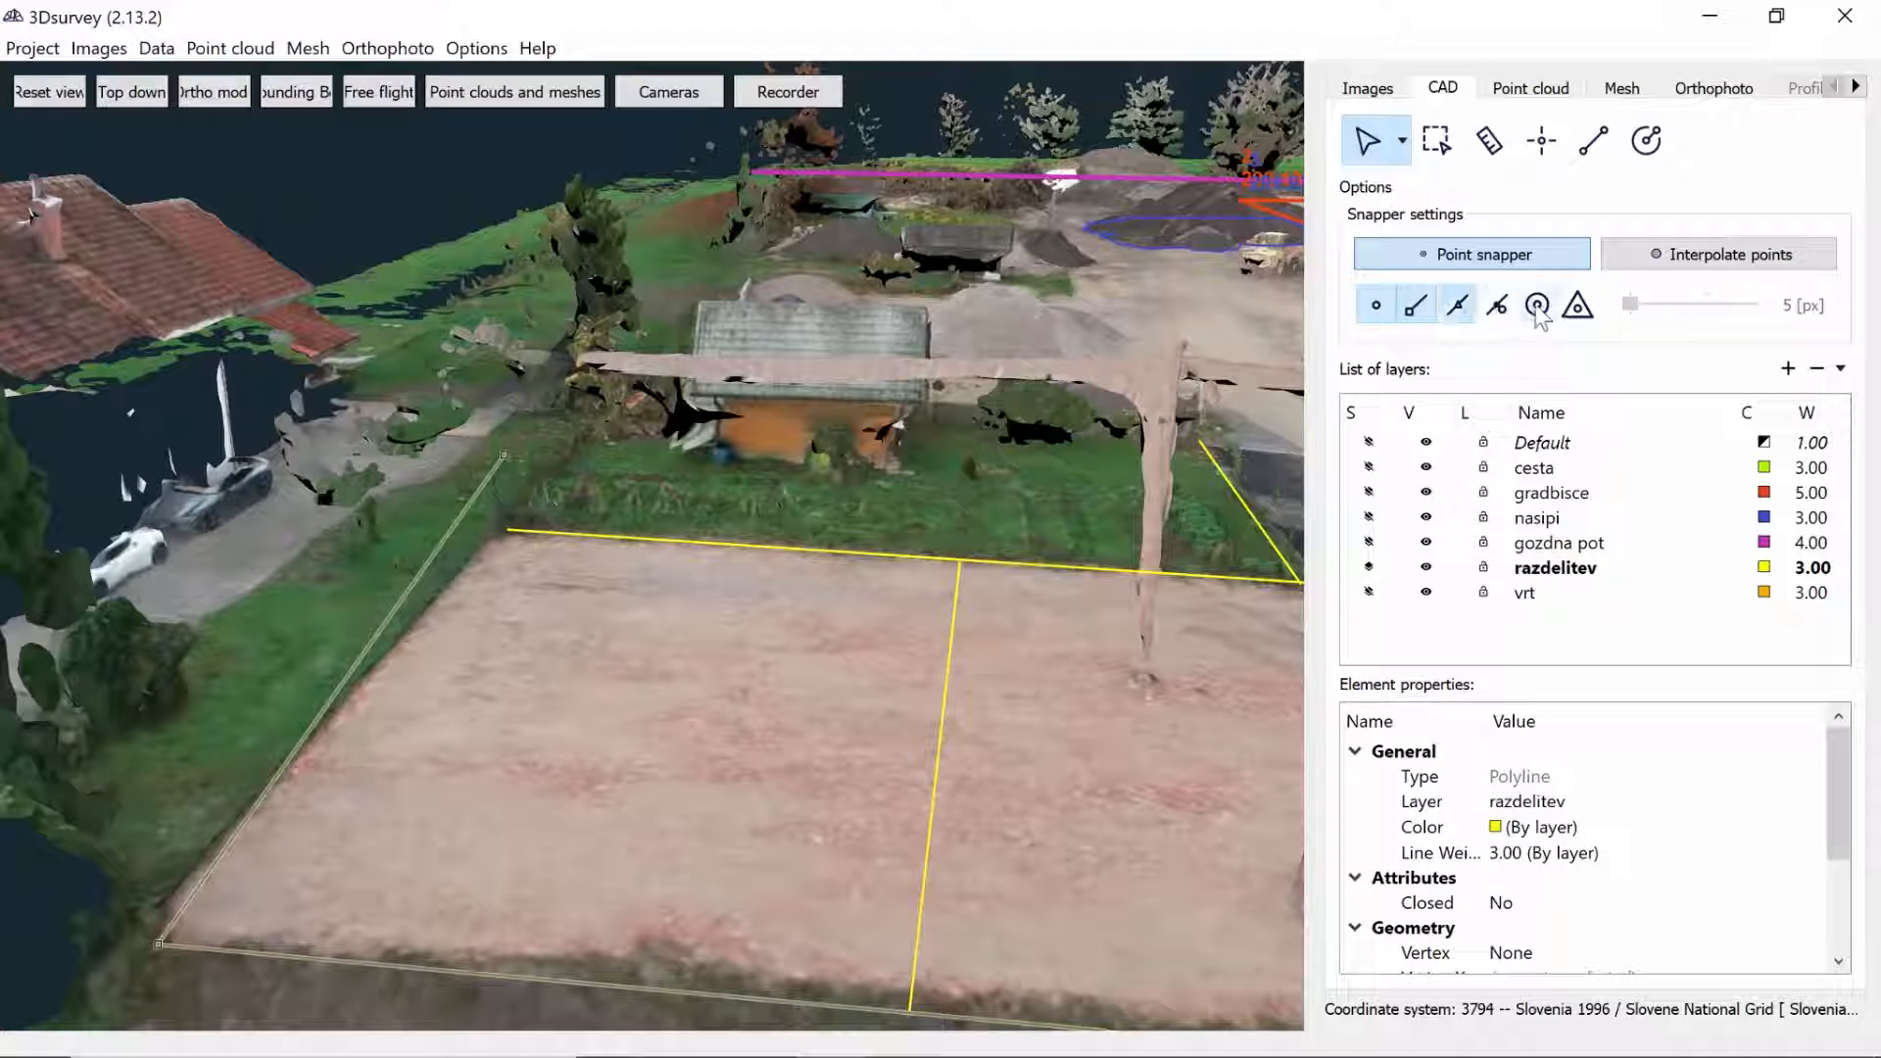
click(1537, 305)
click(1579, 309)
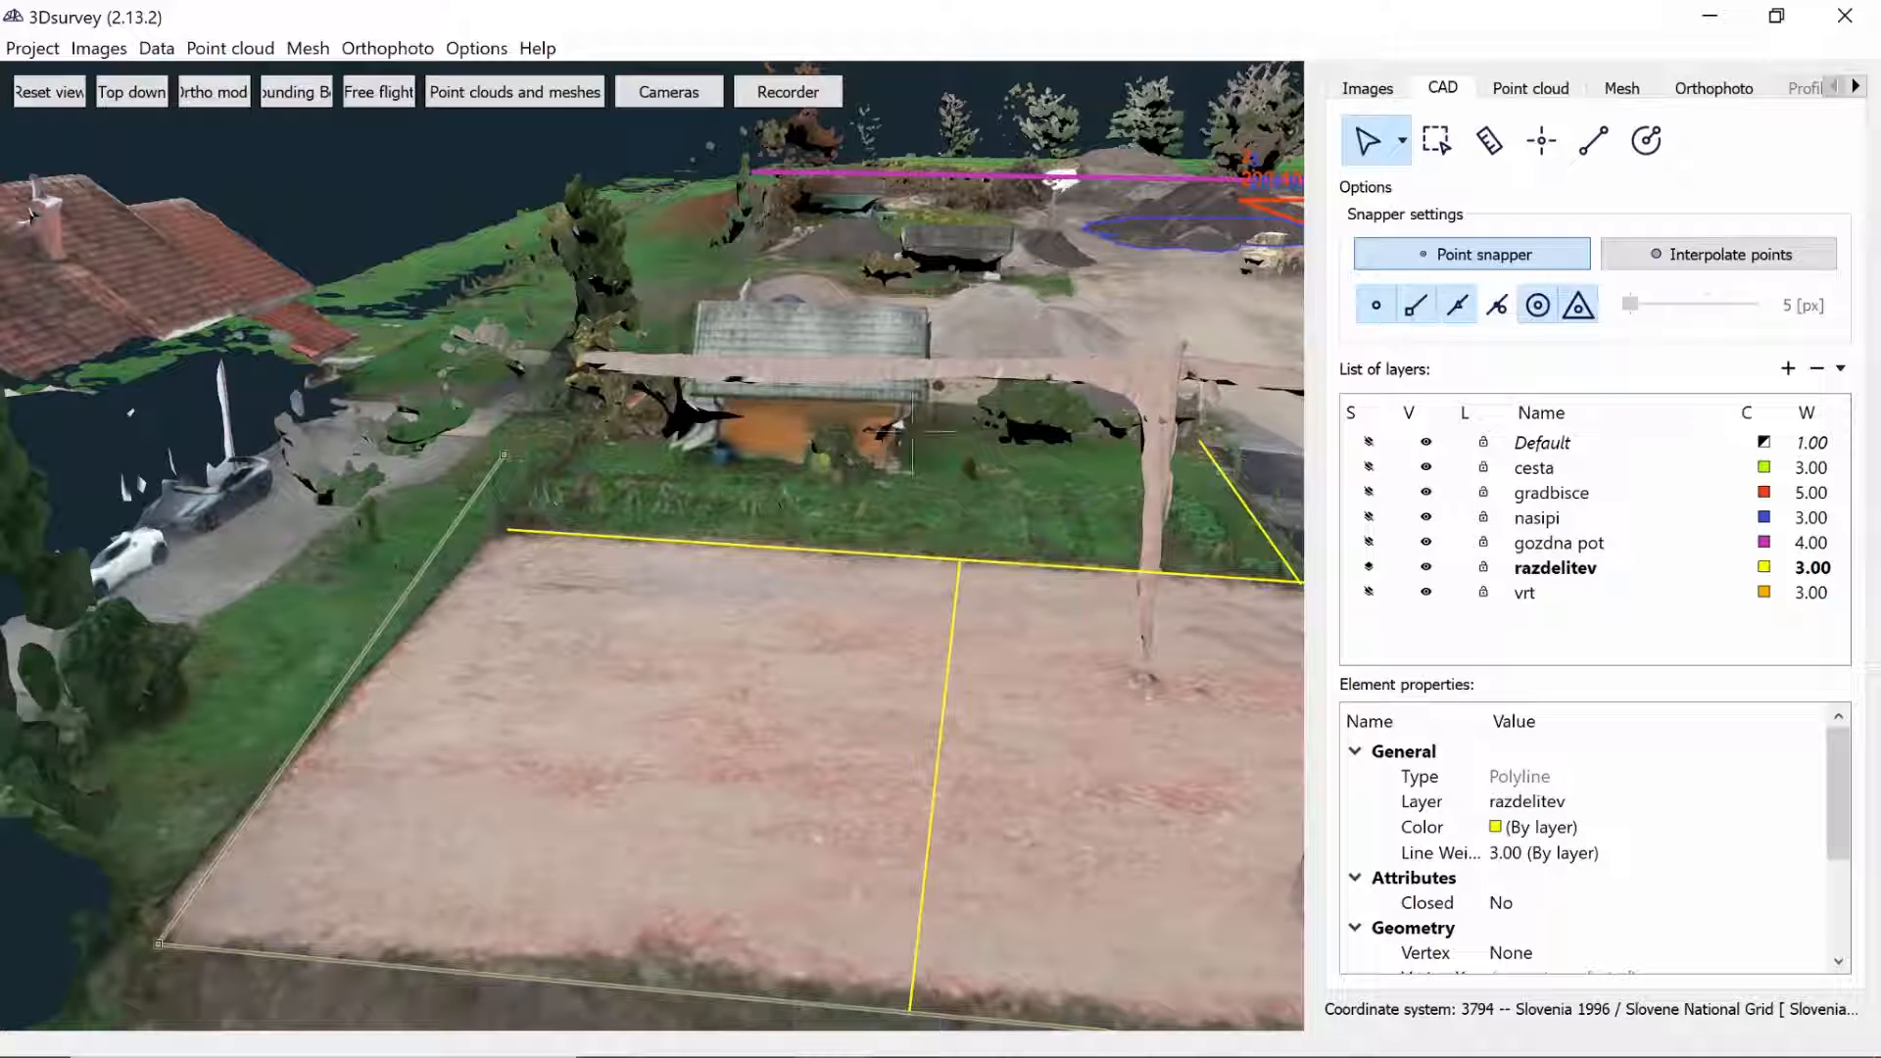
- Move the misplaced vertex of the razdelitev boundary polyline onto the gravel plot's corner, closing the gap to the side line
mouse_move(640, 592)
mouse_down()
mouse_move(595, 588)
mouse_move(631, 598)
mouse_up()
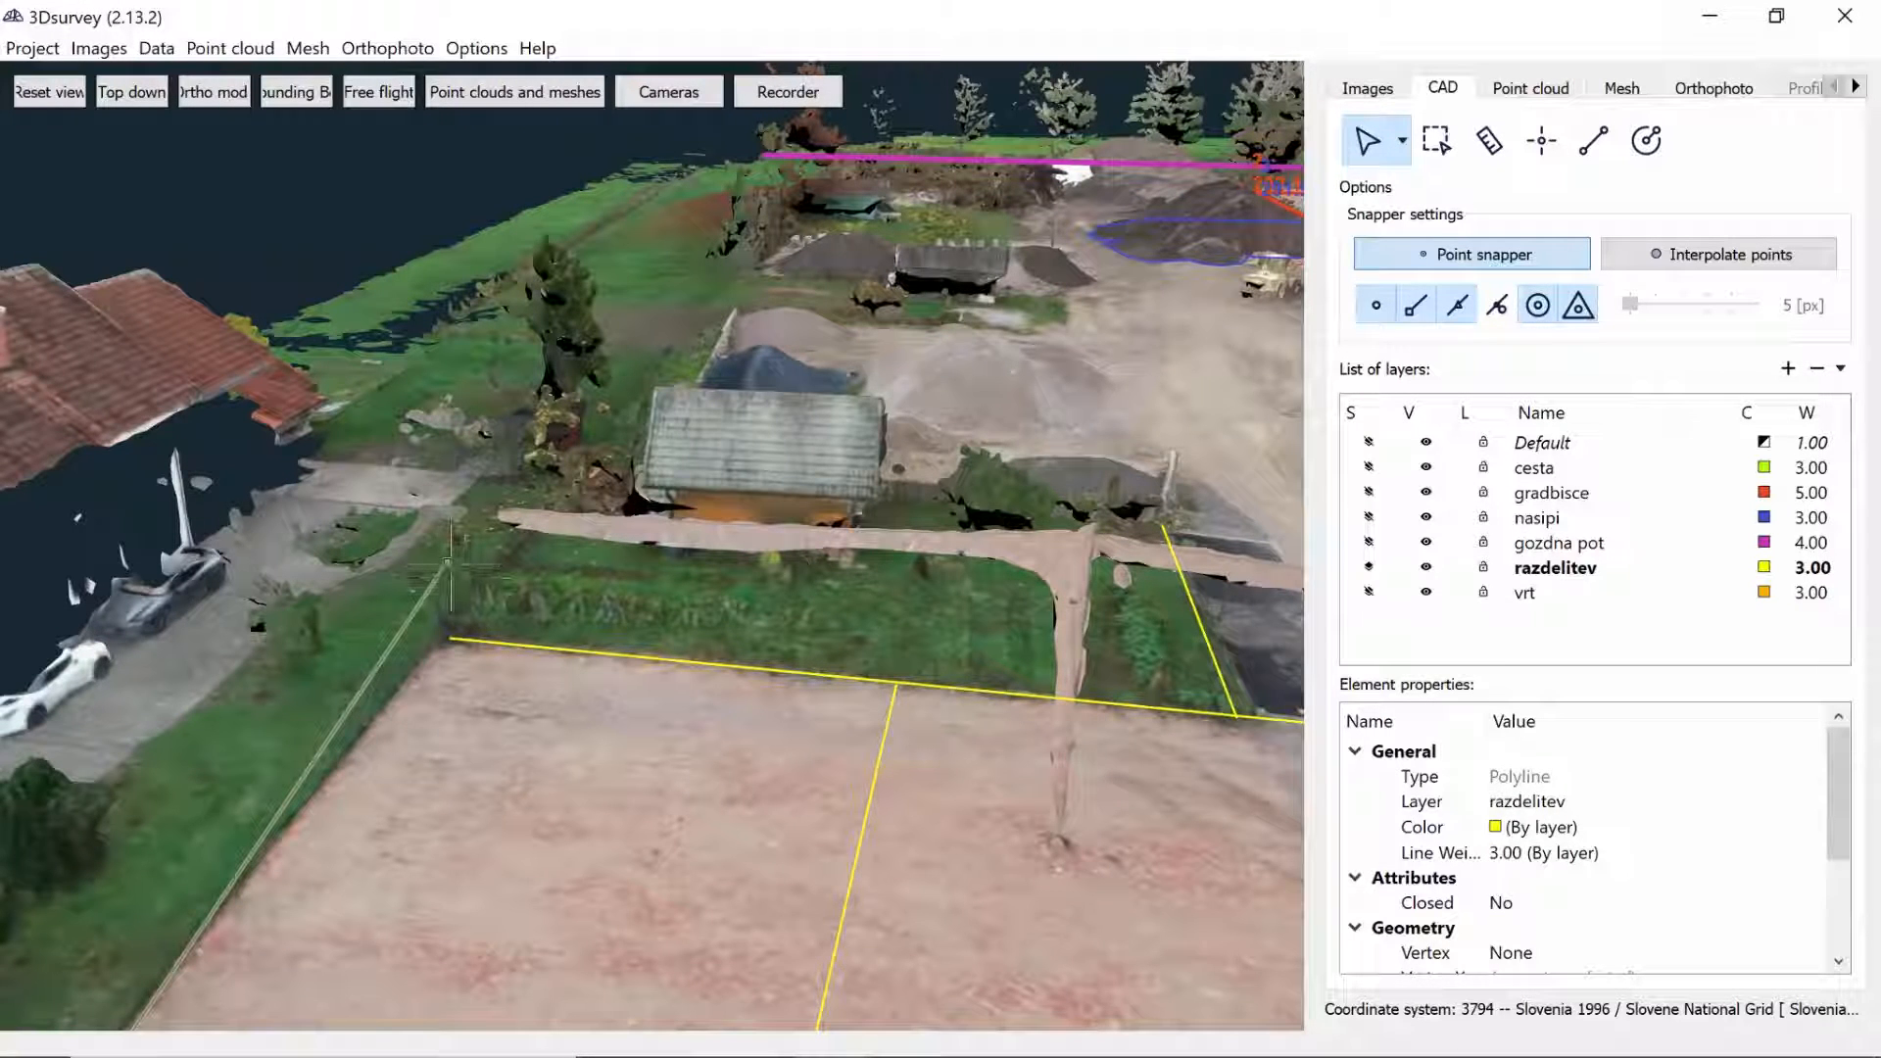
click(449, 598)
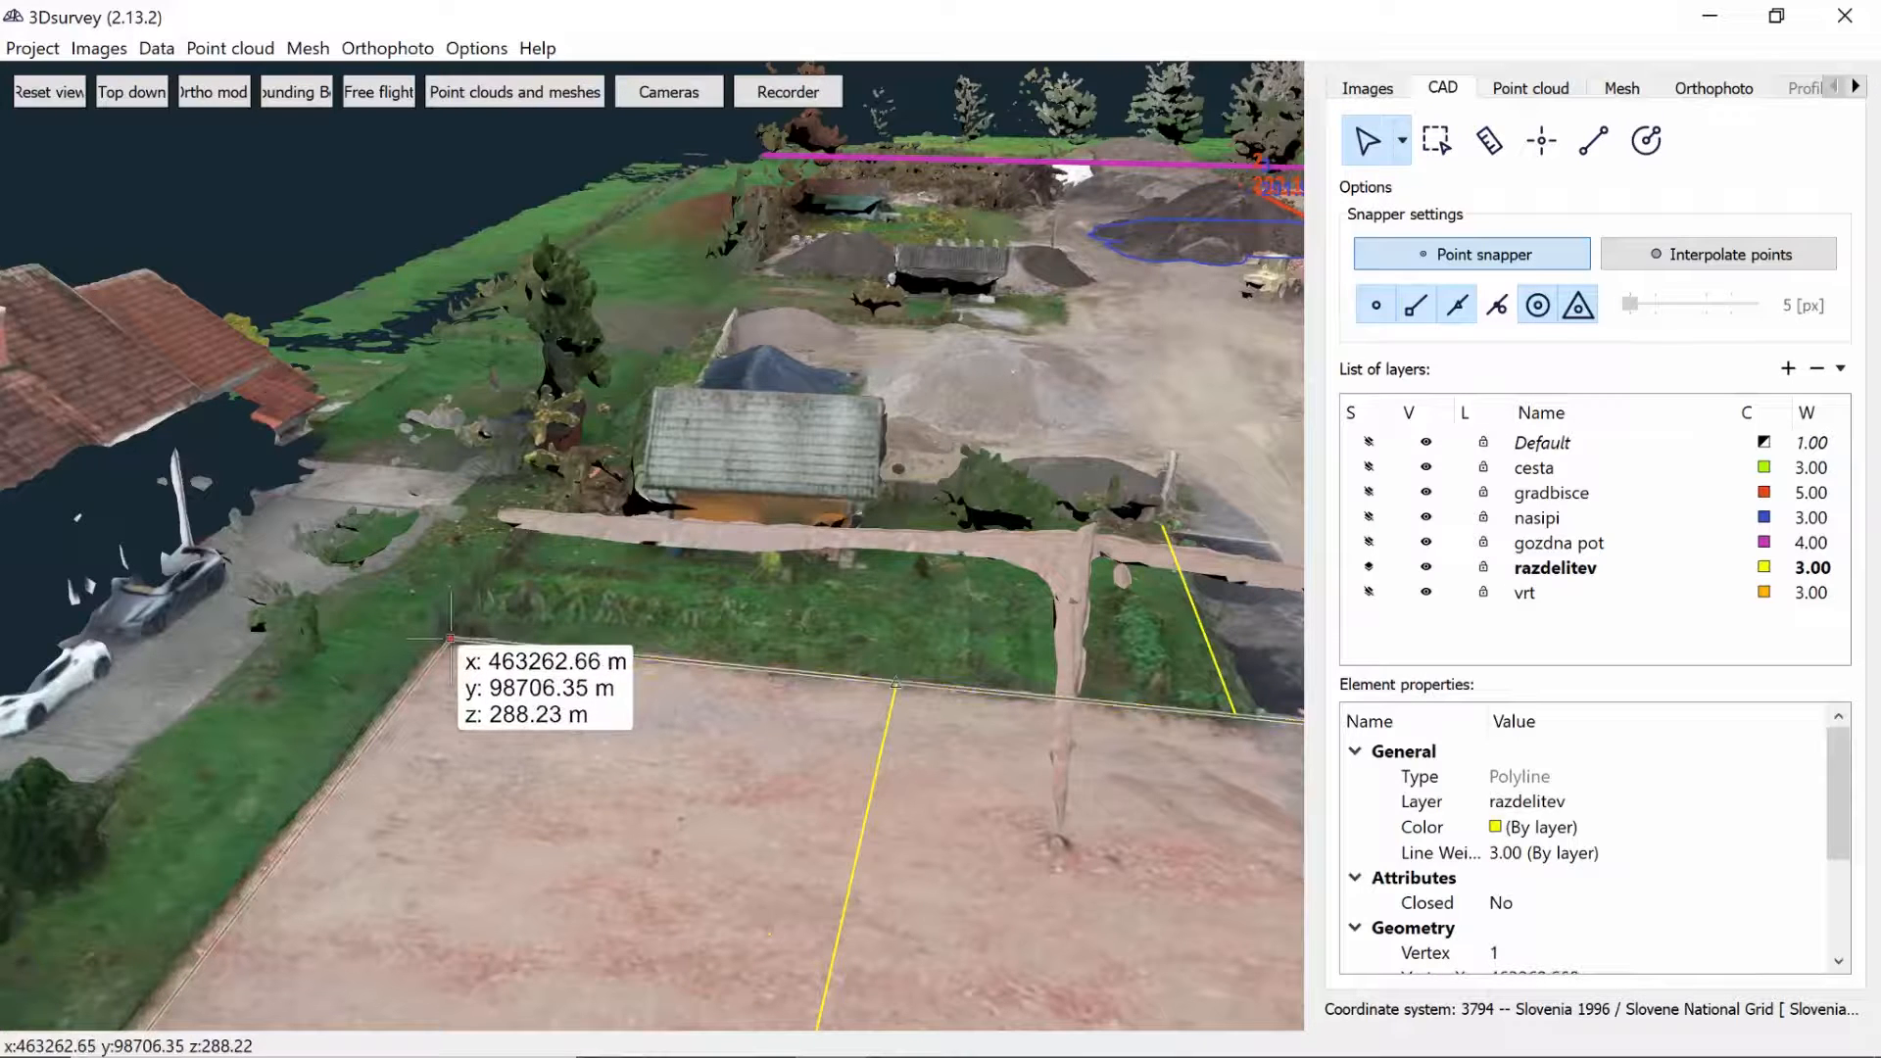
click(450, 639)
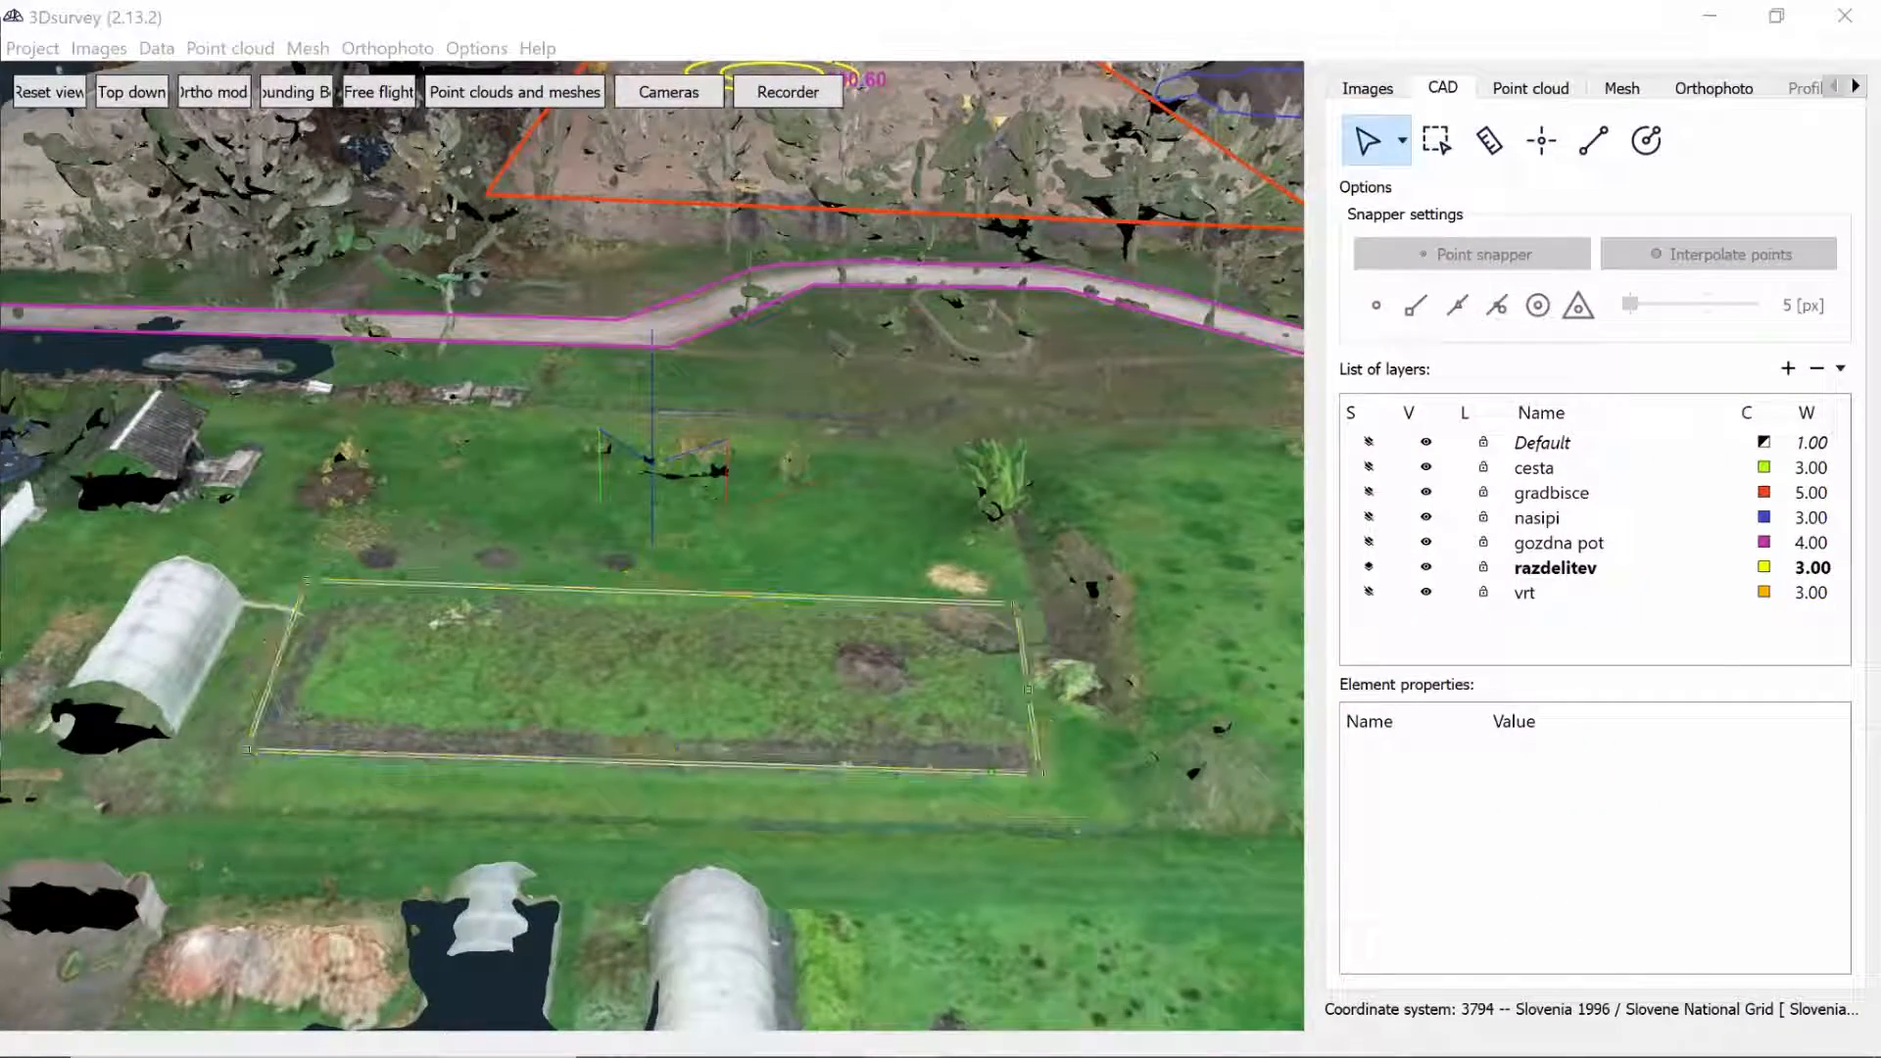
- Select the measurement outlining the rectangular garden plot, review its element properties and assign it to the vrt layer
click(989, 772)
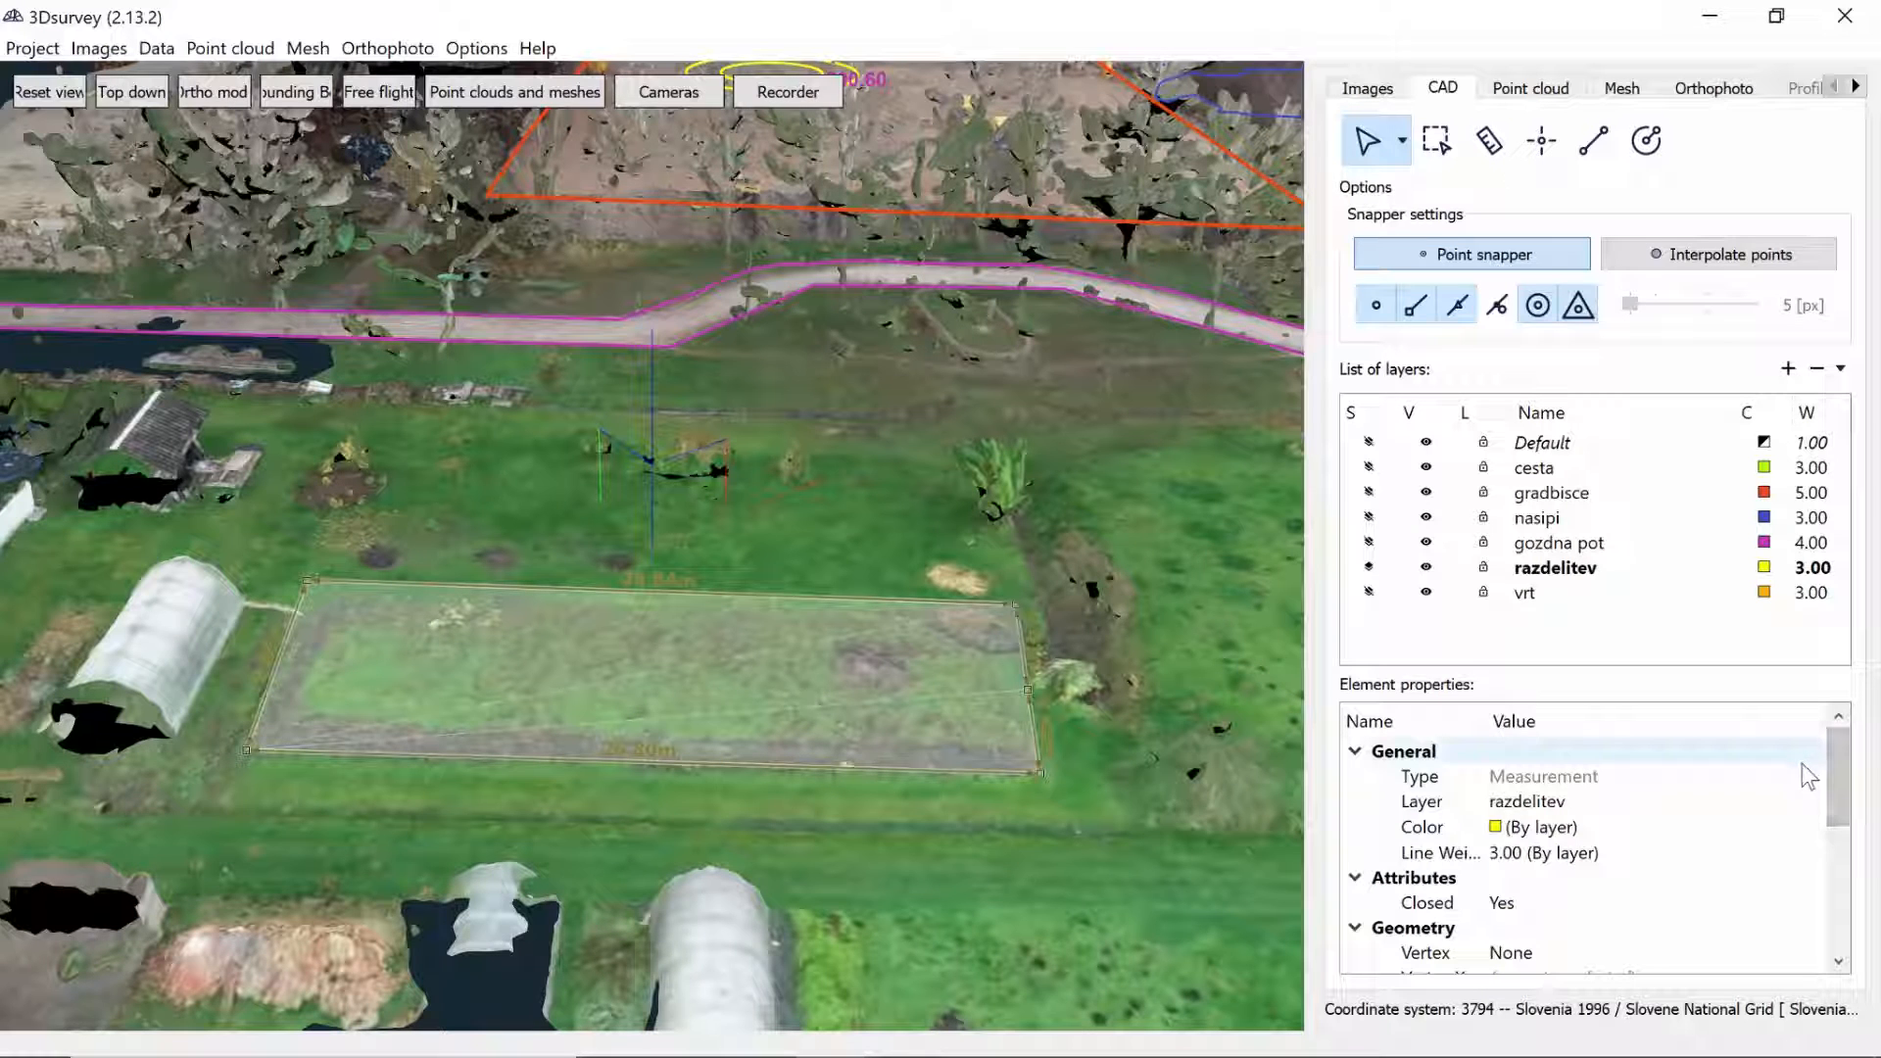
scroll(1638, 766, down, 4)
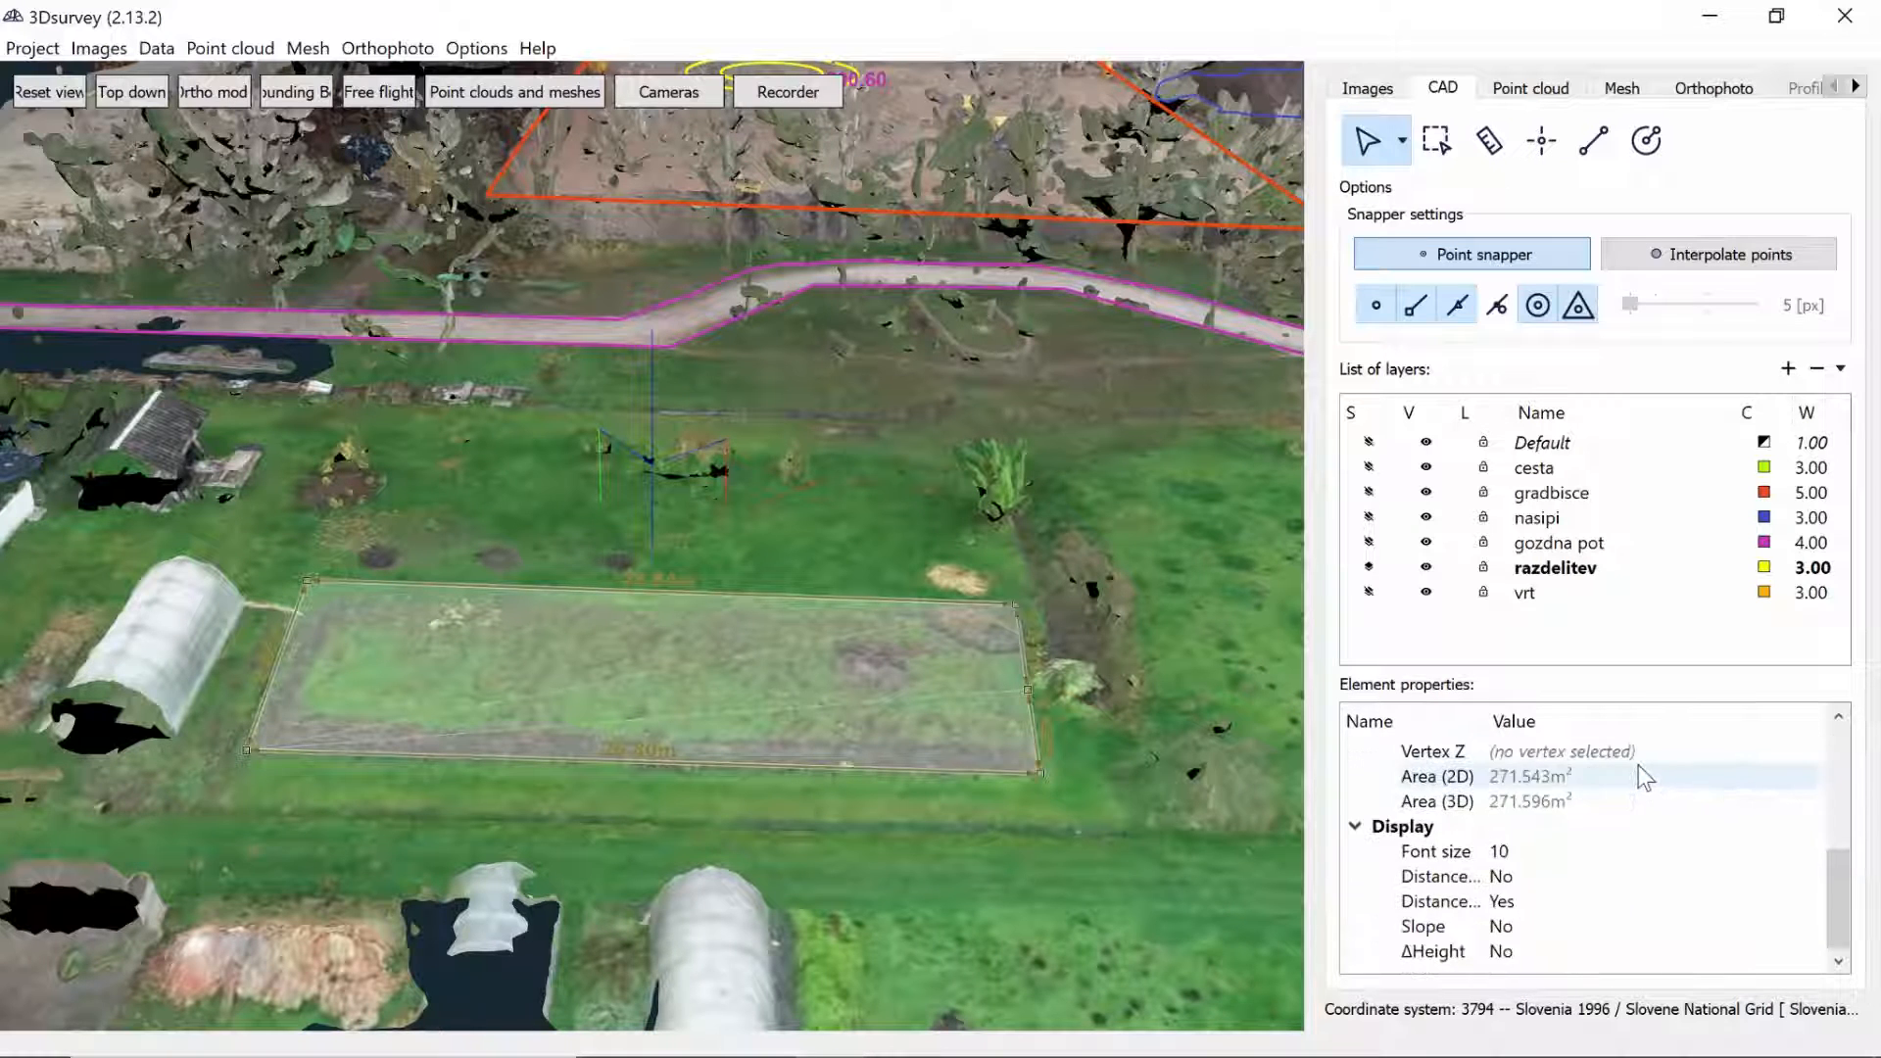
scroll(1605, 809, up, 3)
scroll(1605, 809, up, 1)
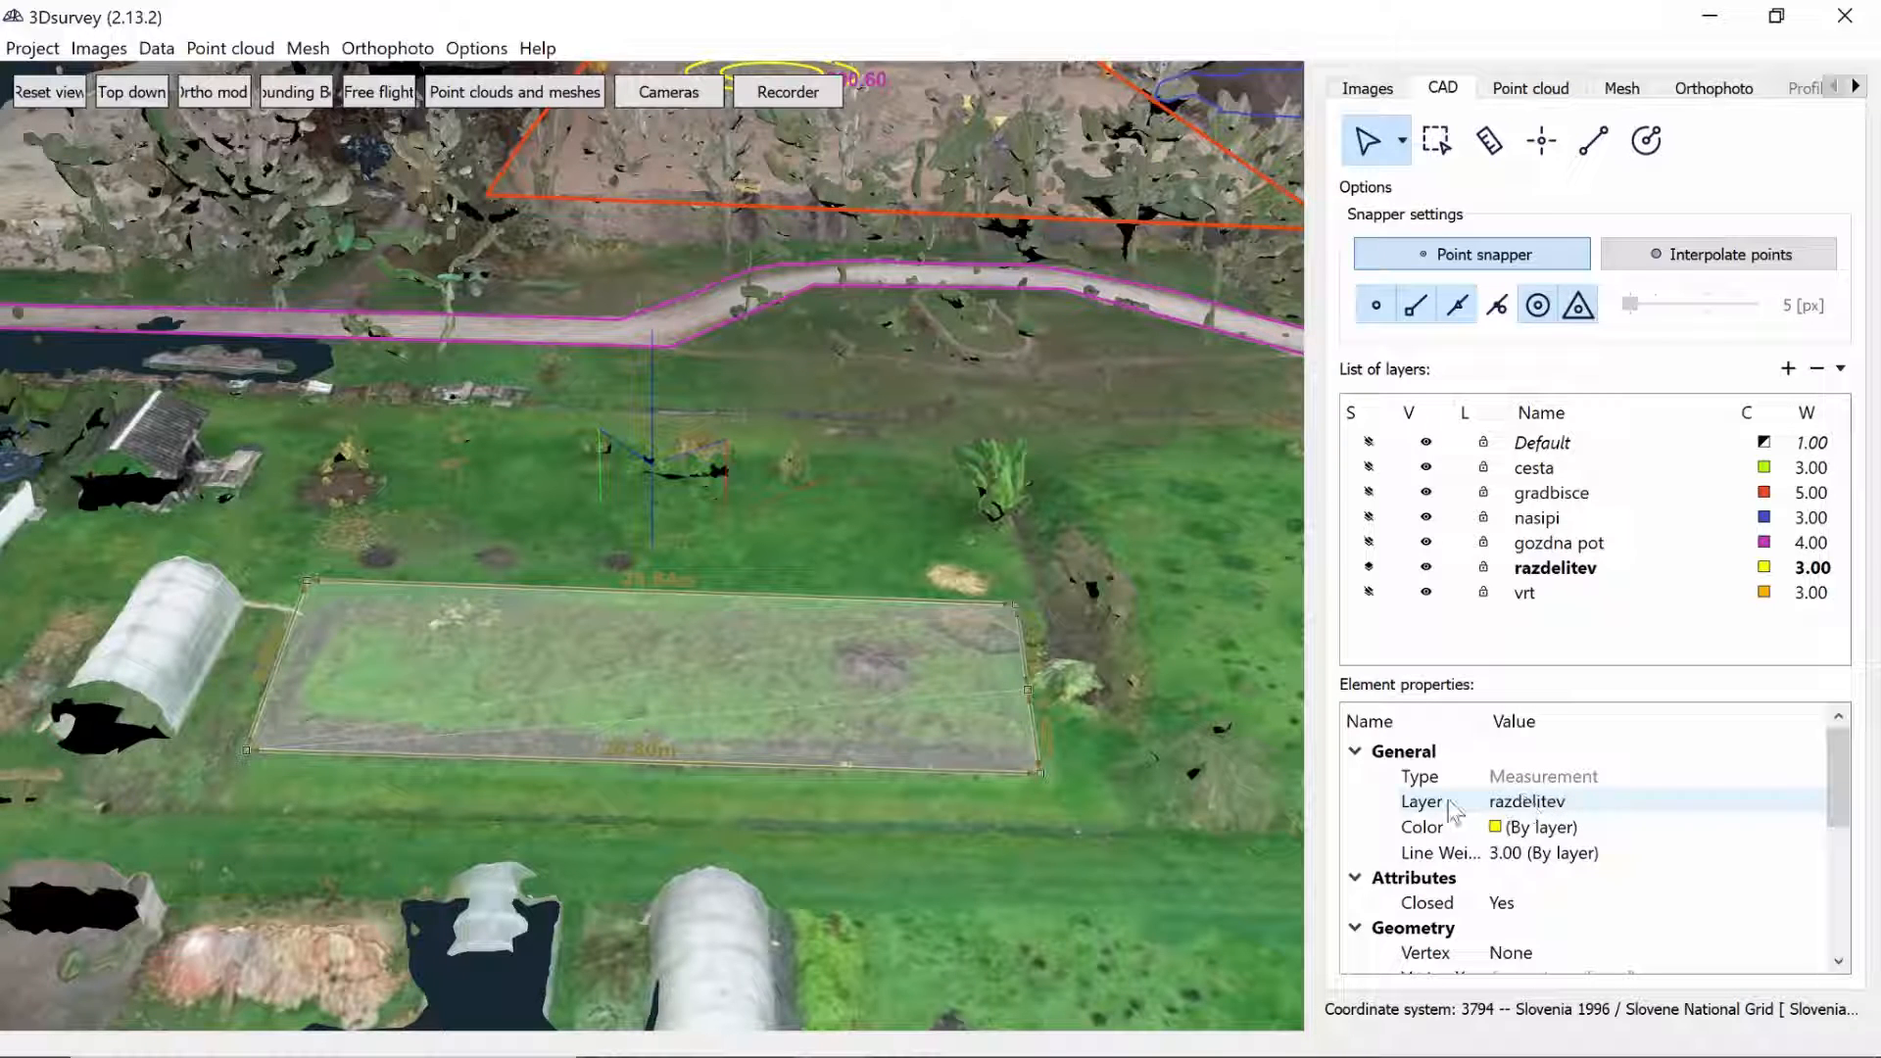
click(1454, 813)
click(1500, 809)
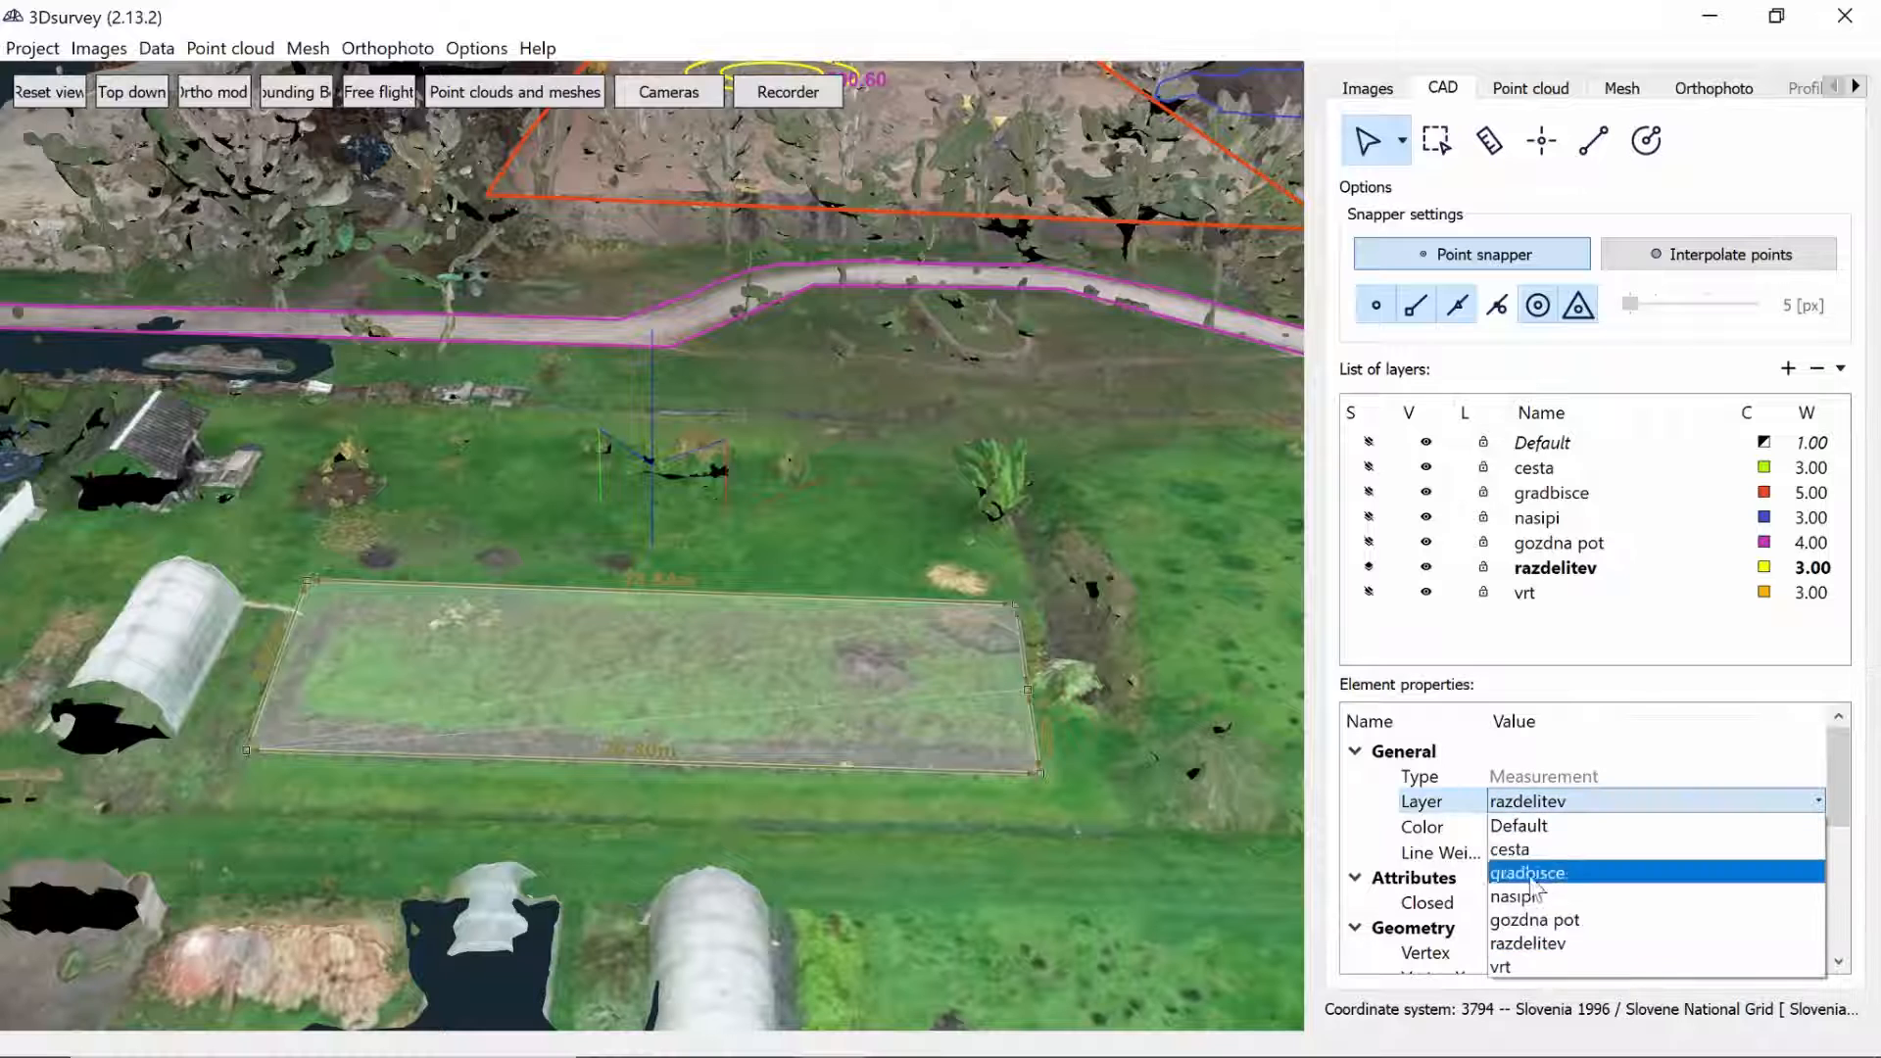
click(1529, 967)
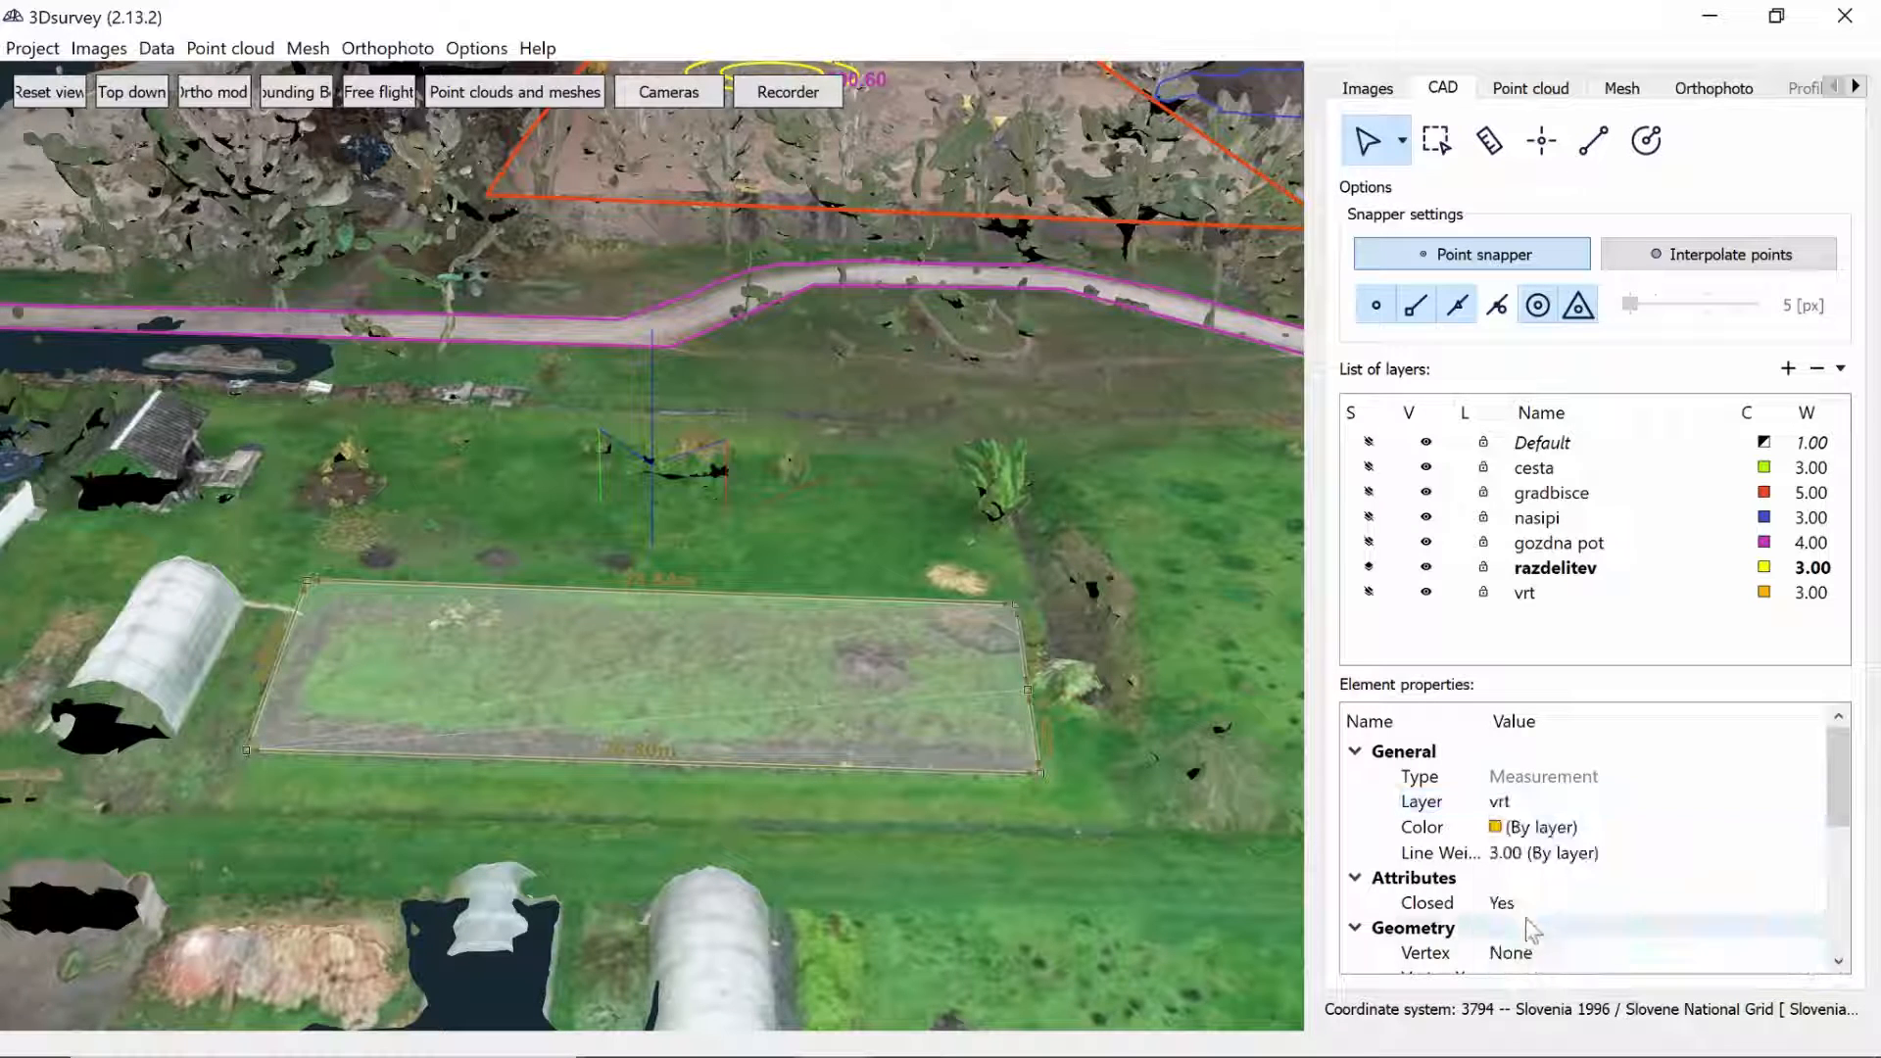
- Give the garden plot measurement a custom cyan color, #00ffff
click(1528, 828)
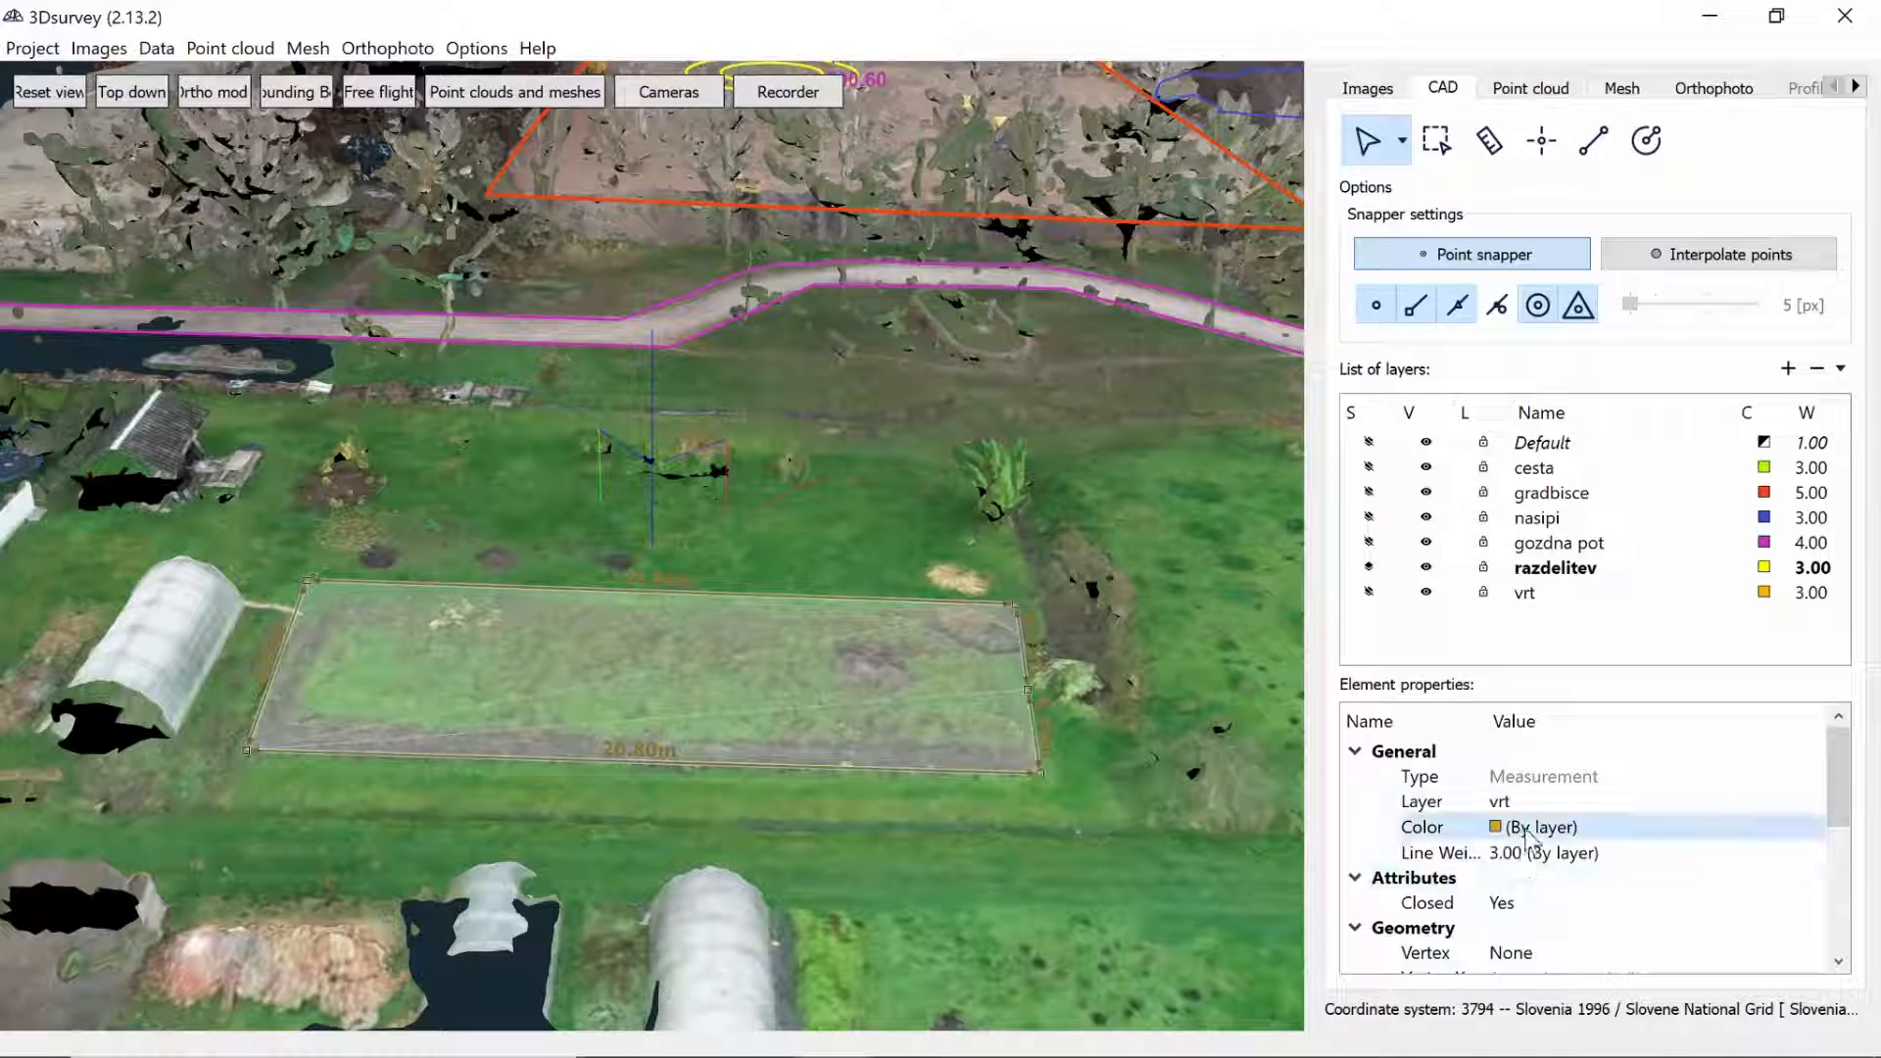
click(1531, 828)
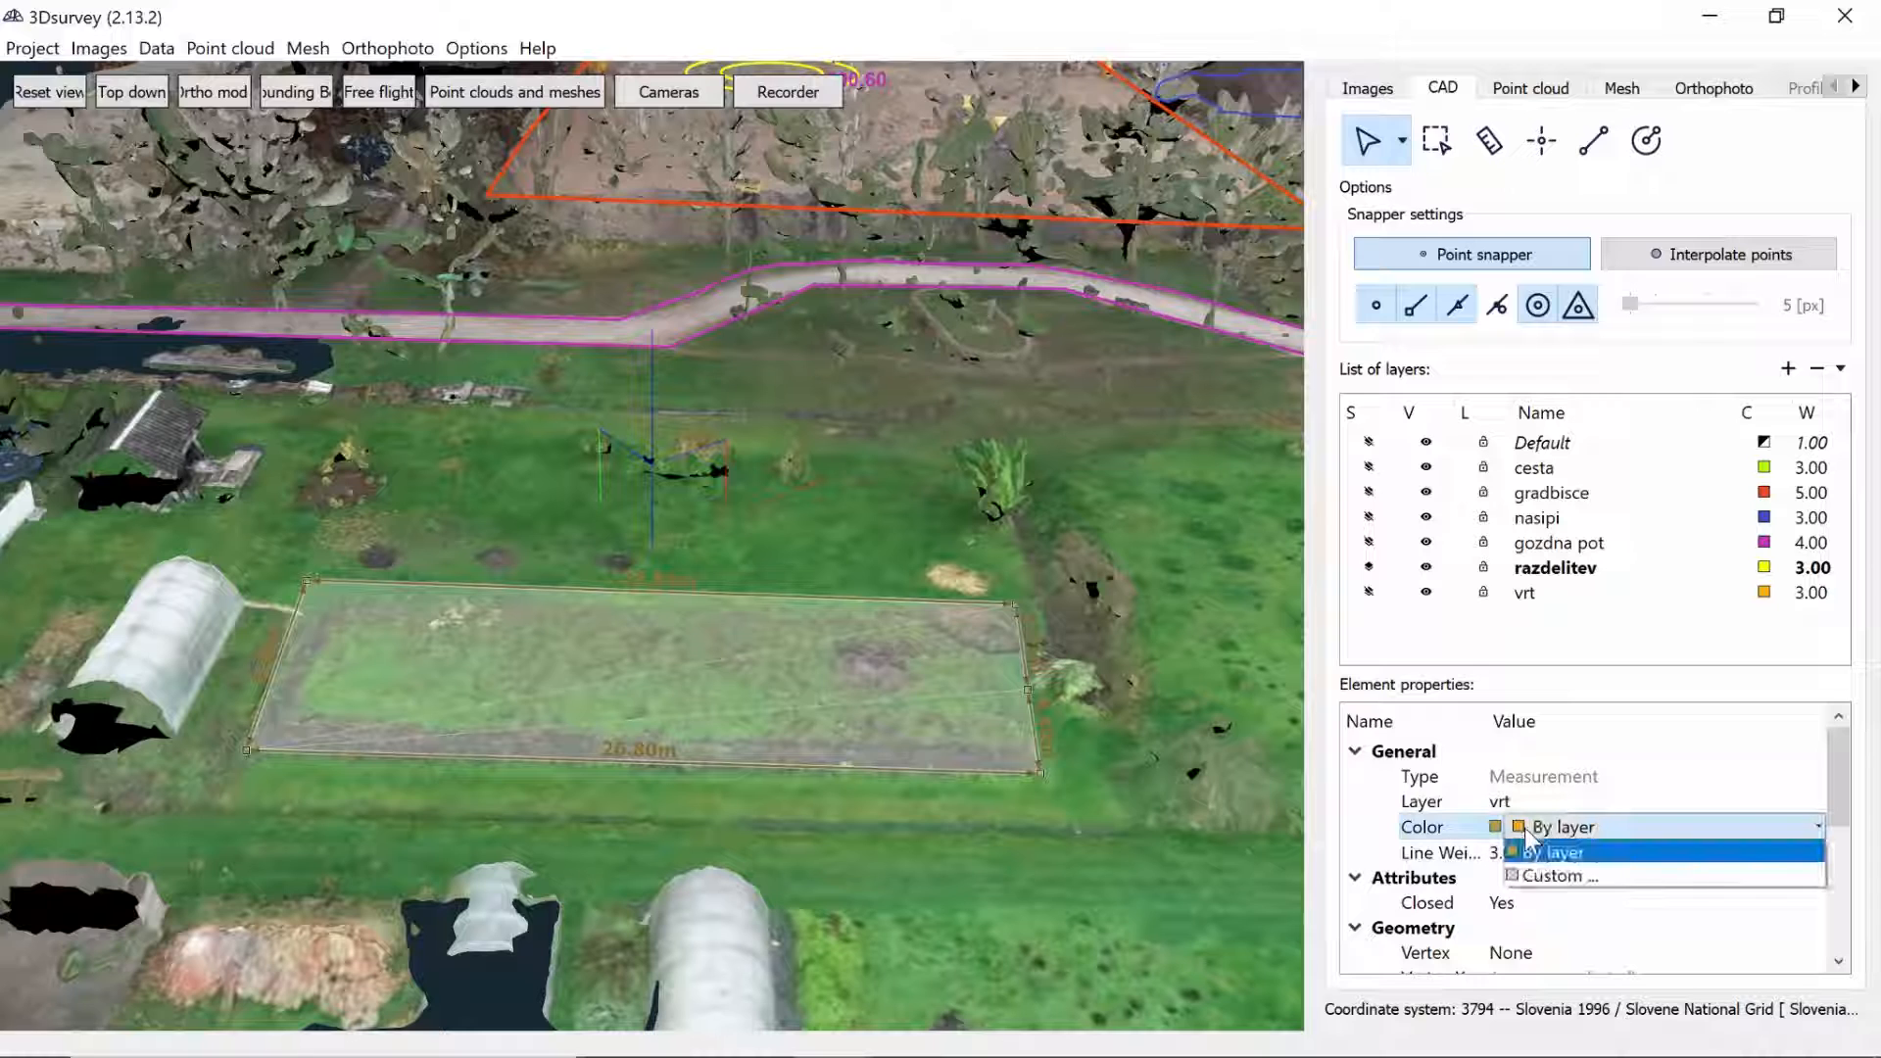
click(1577, 876)
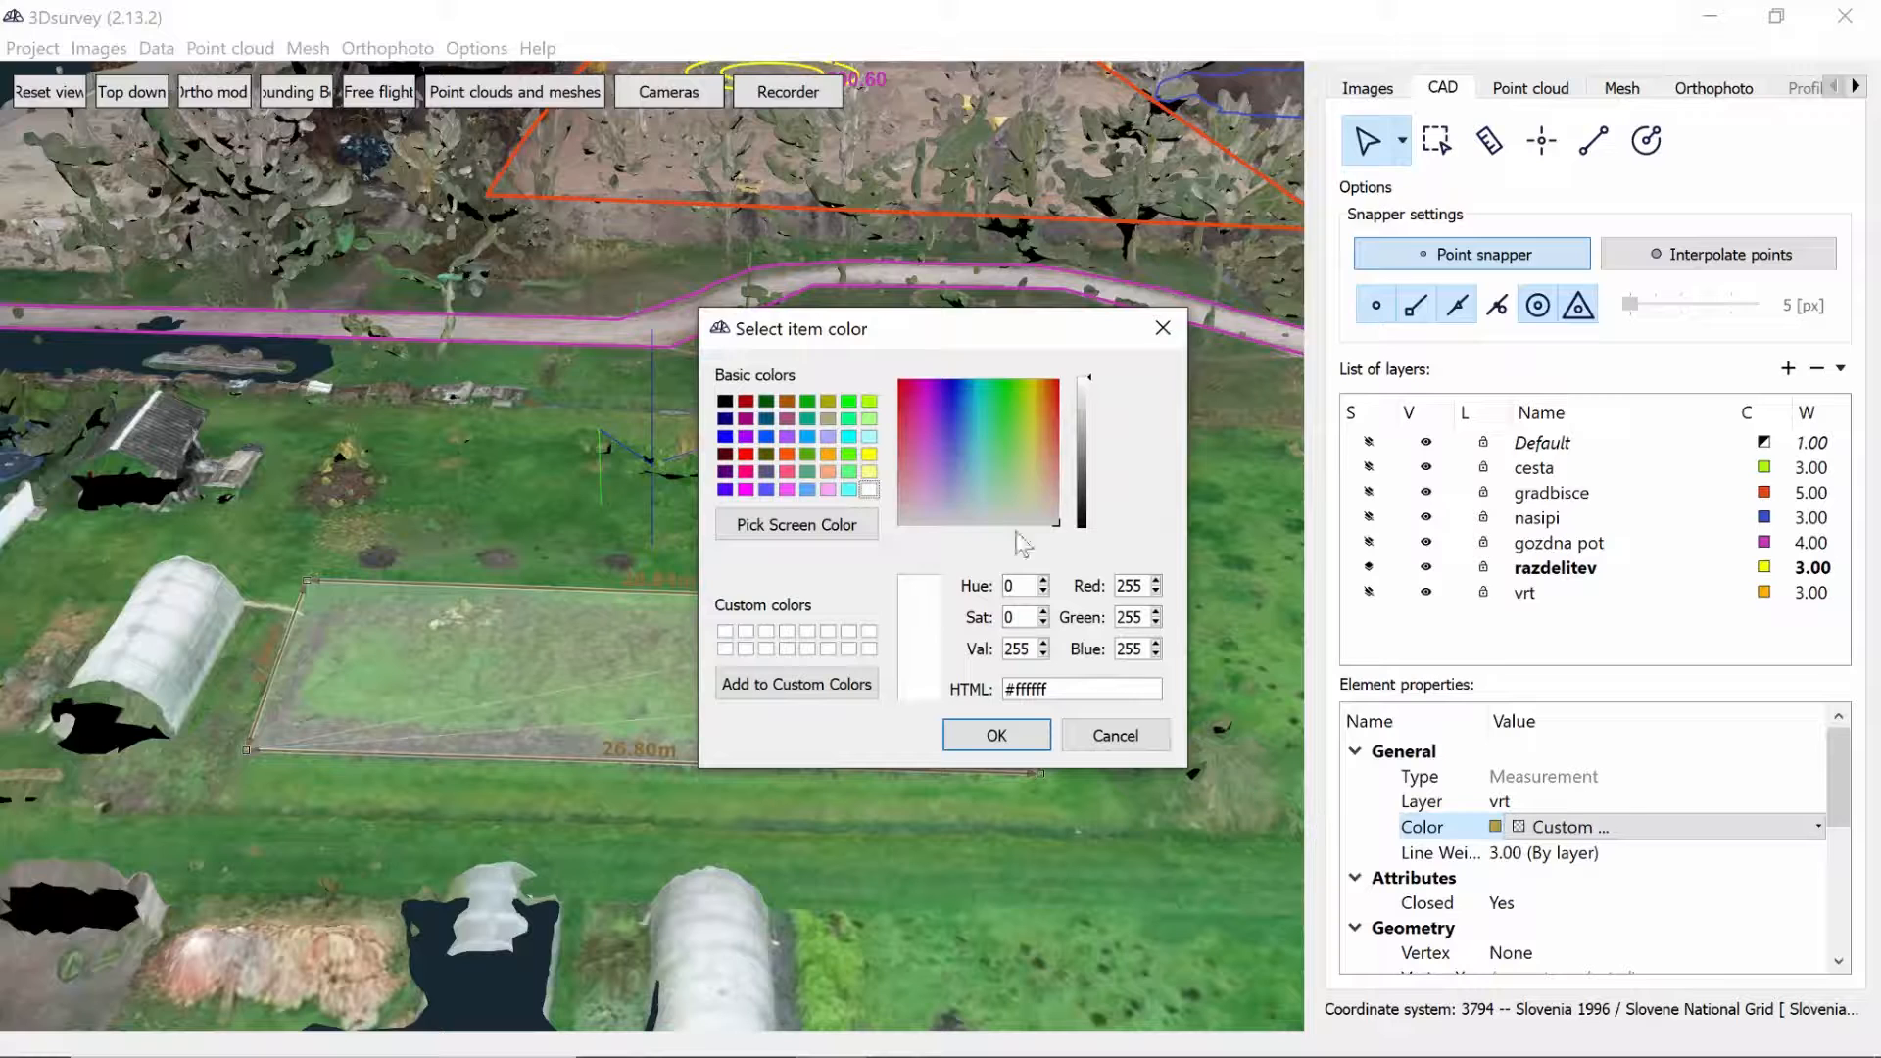
click(848, 436)
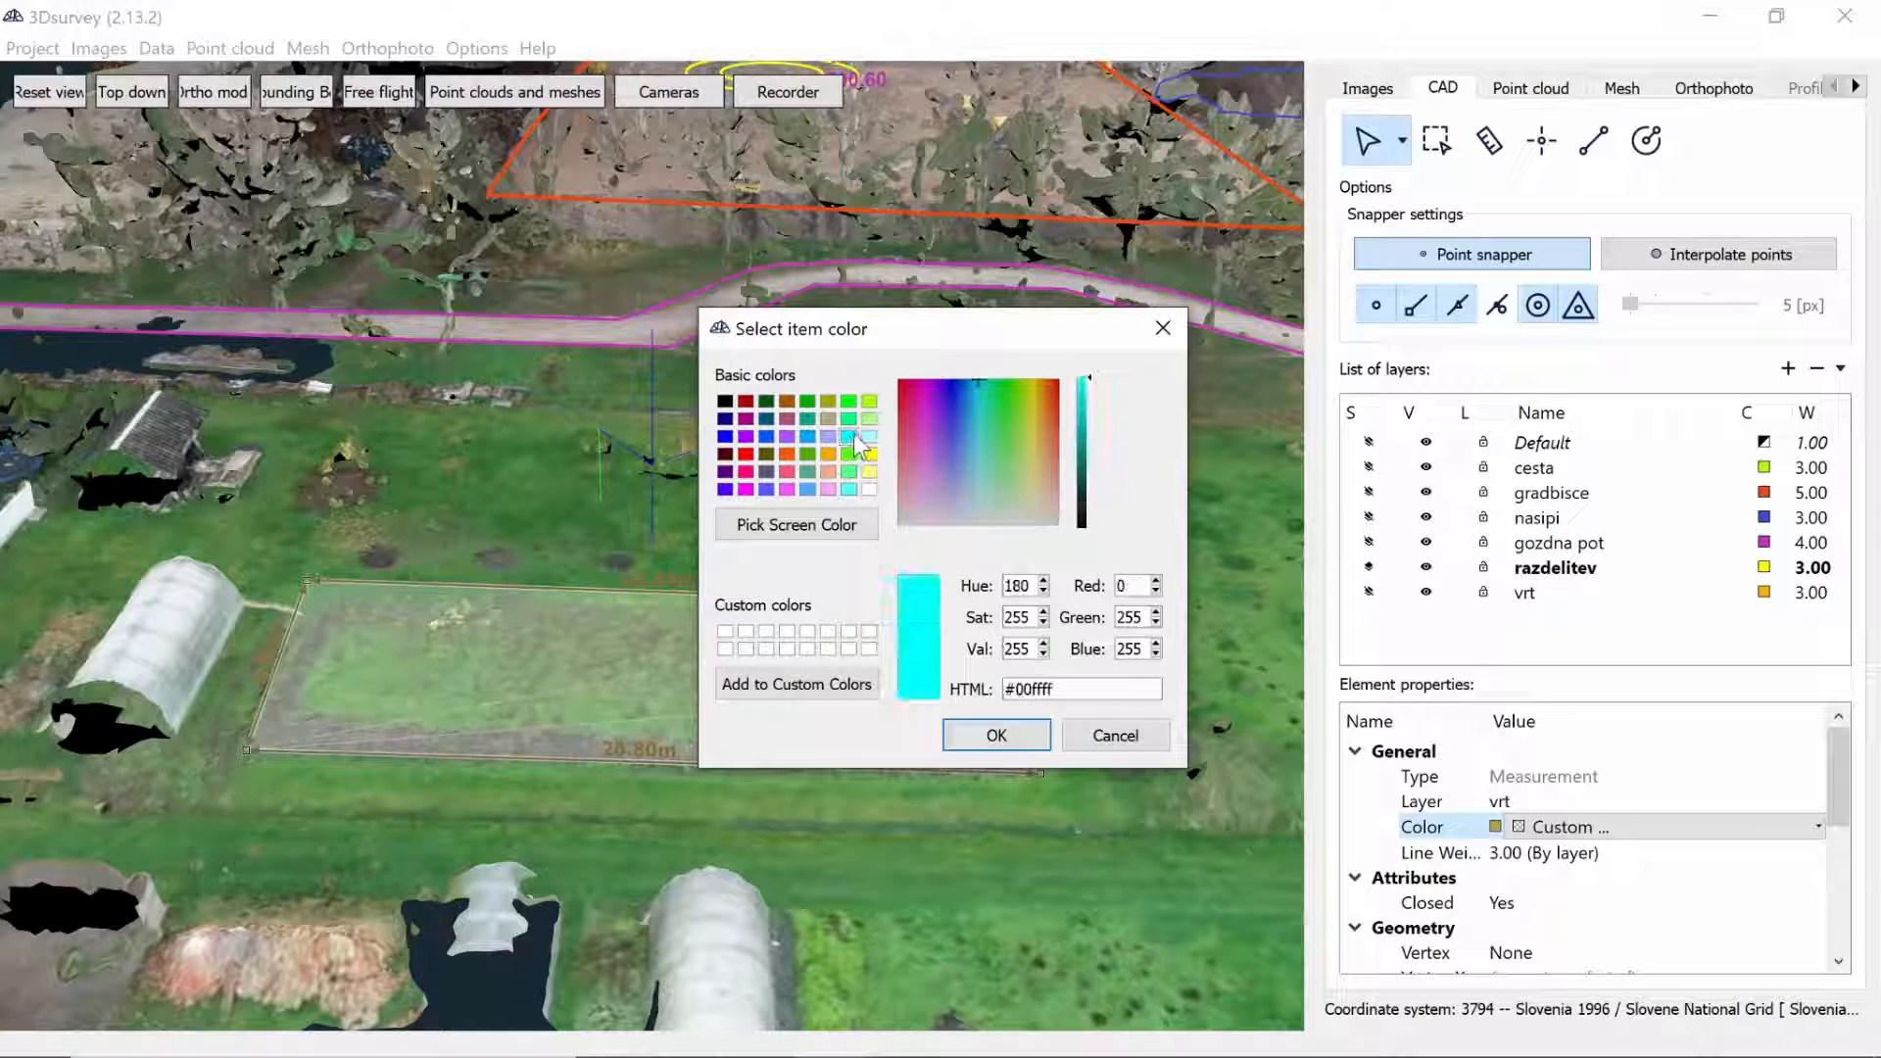
click(996, 735)
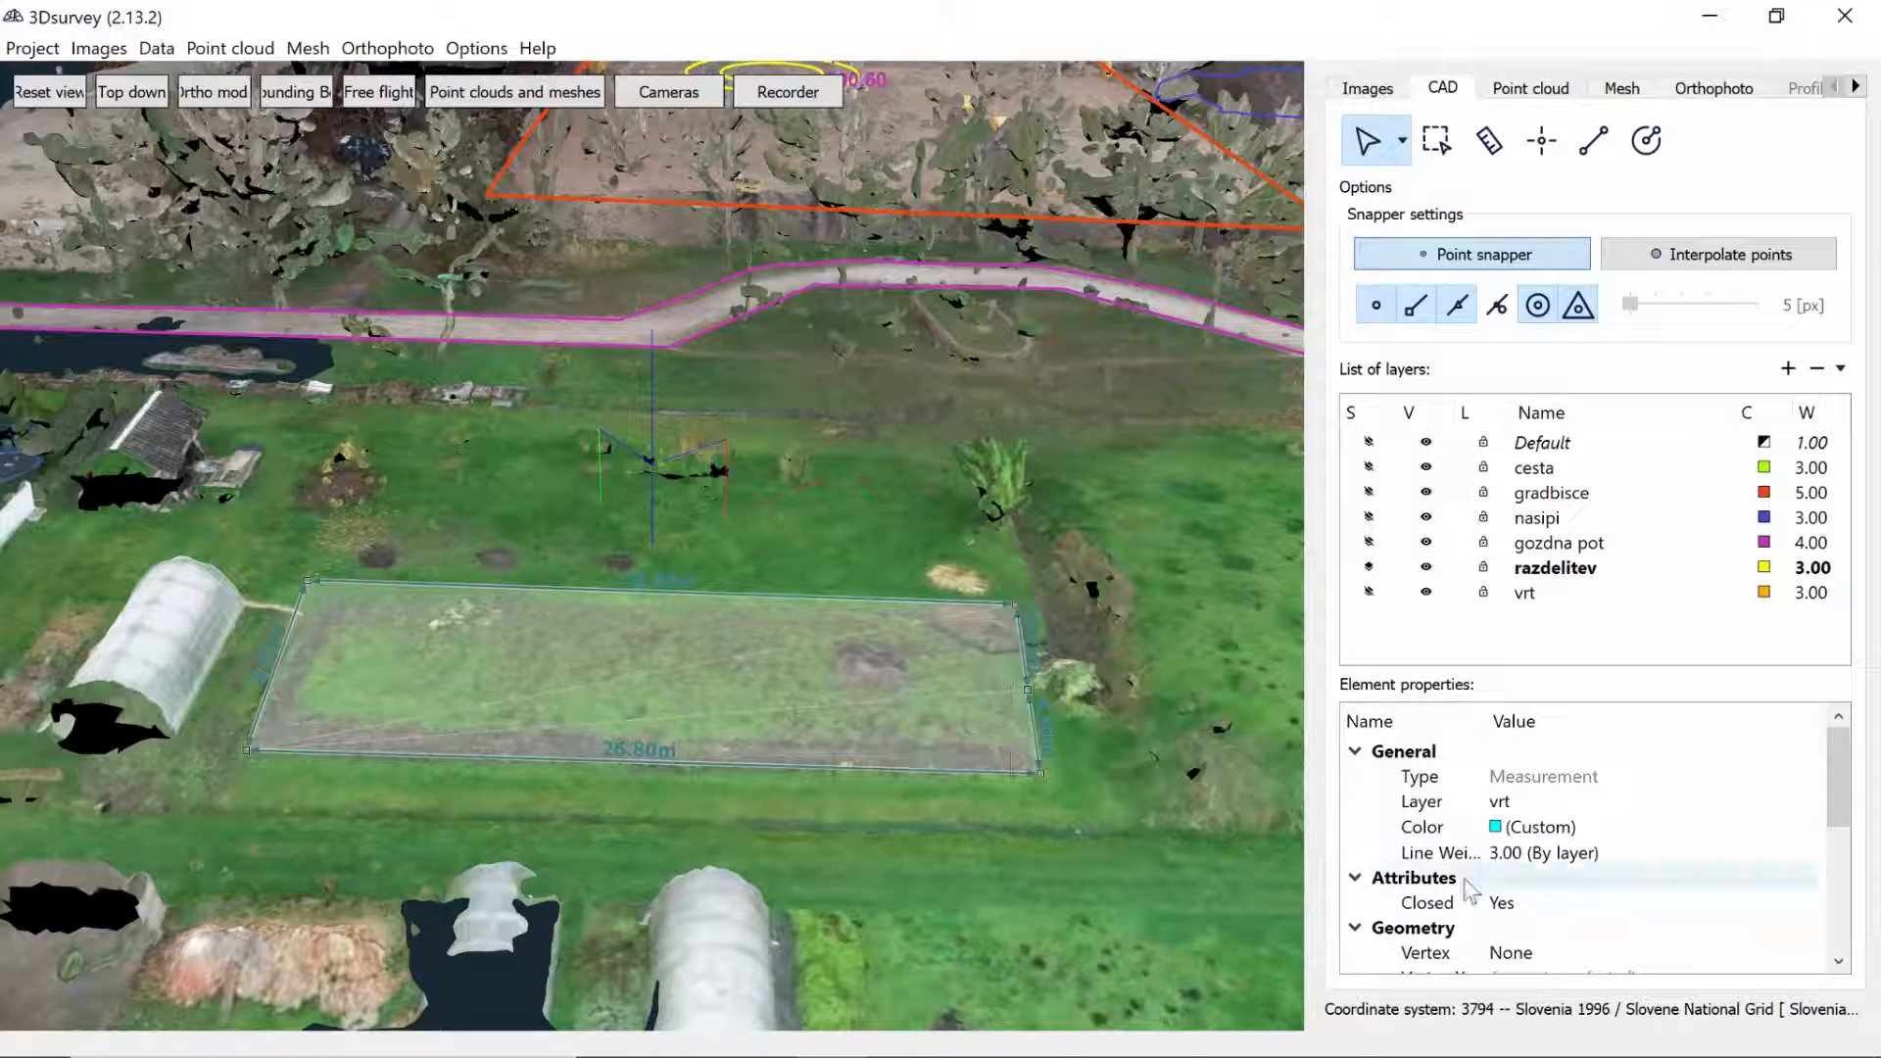
- Set the garden plot measurement's color to By layer and give it a custom line weight of 4.00
click(1553, 827)
click(1545, 853)
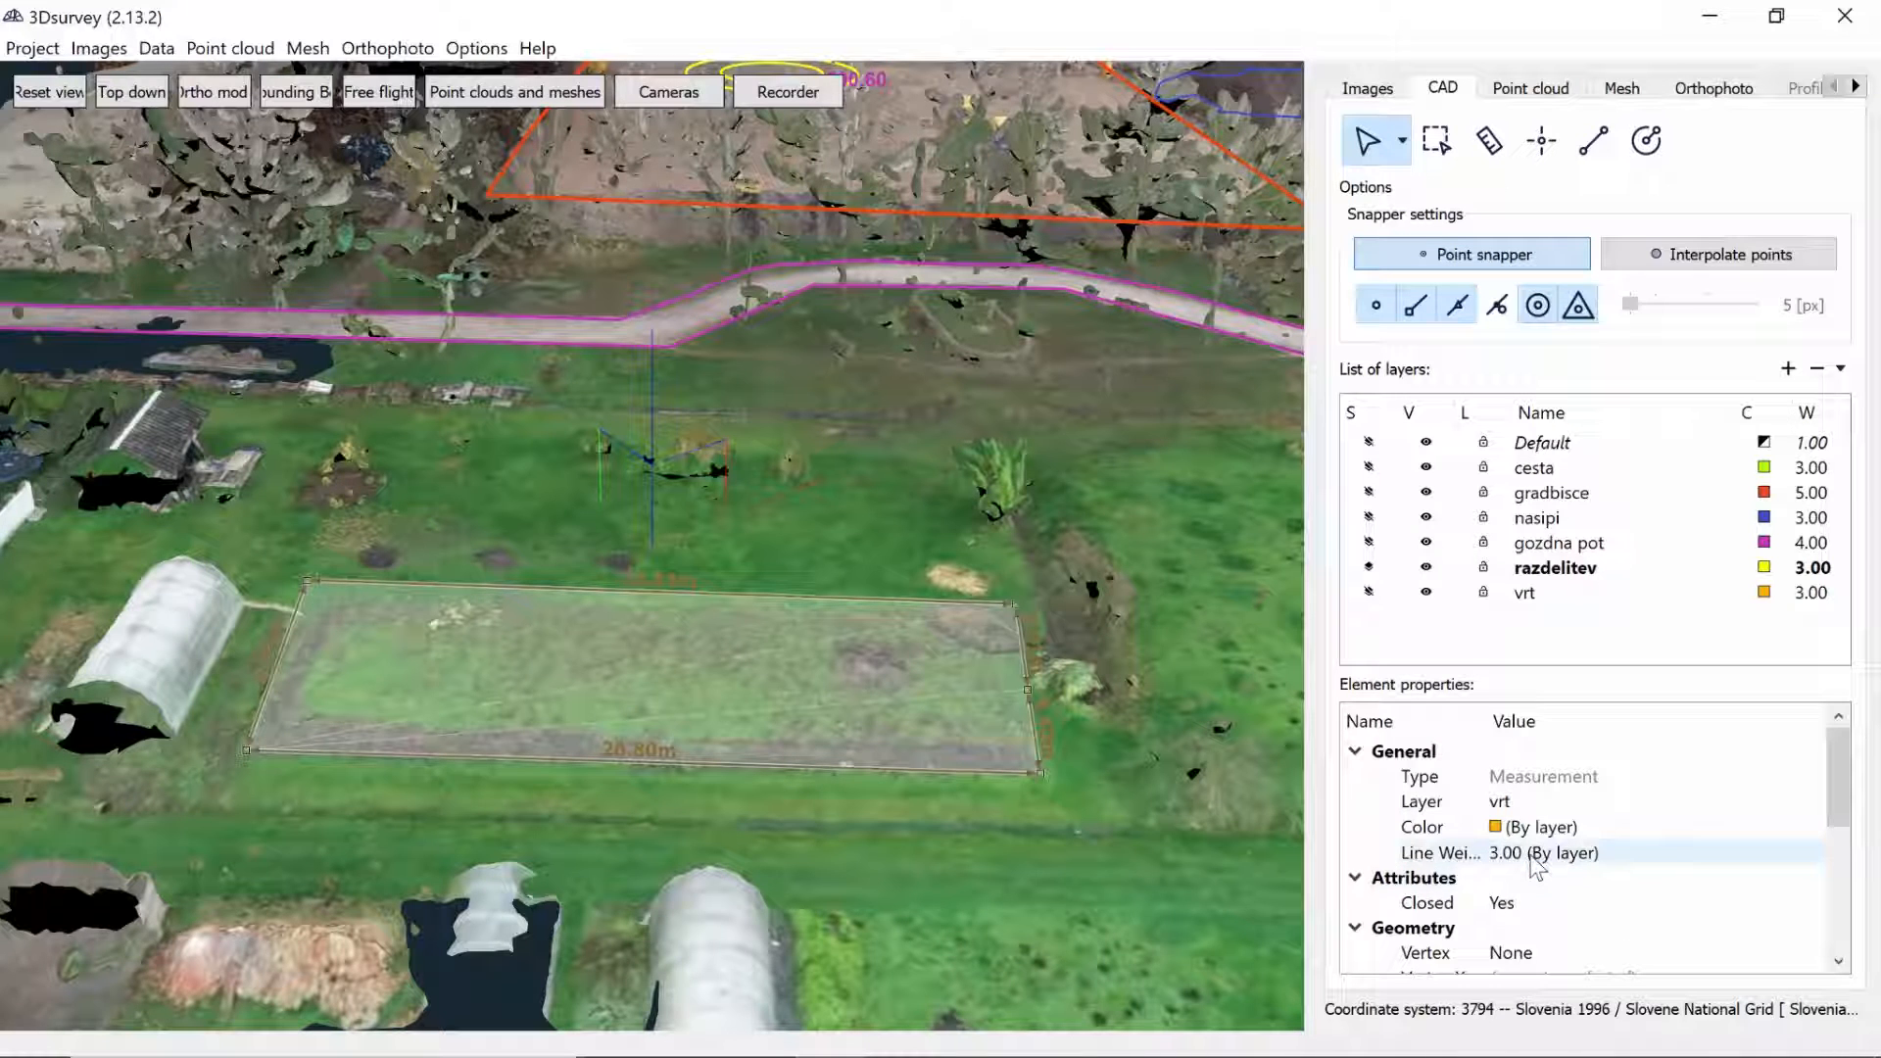
click(1536, 858)
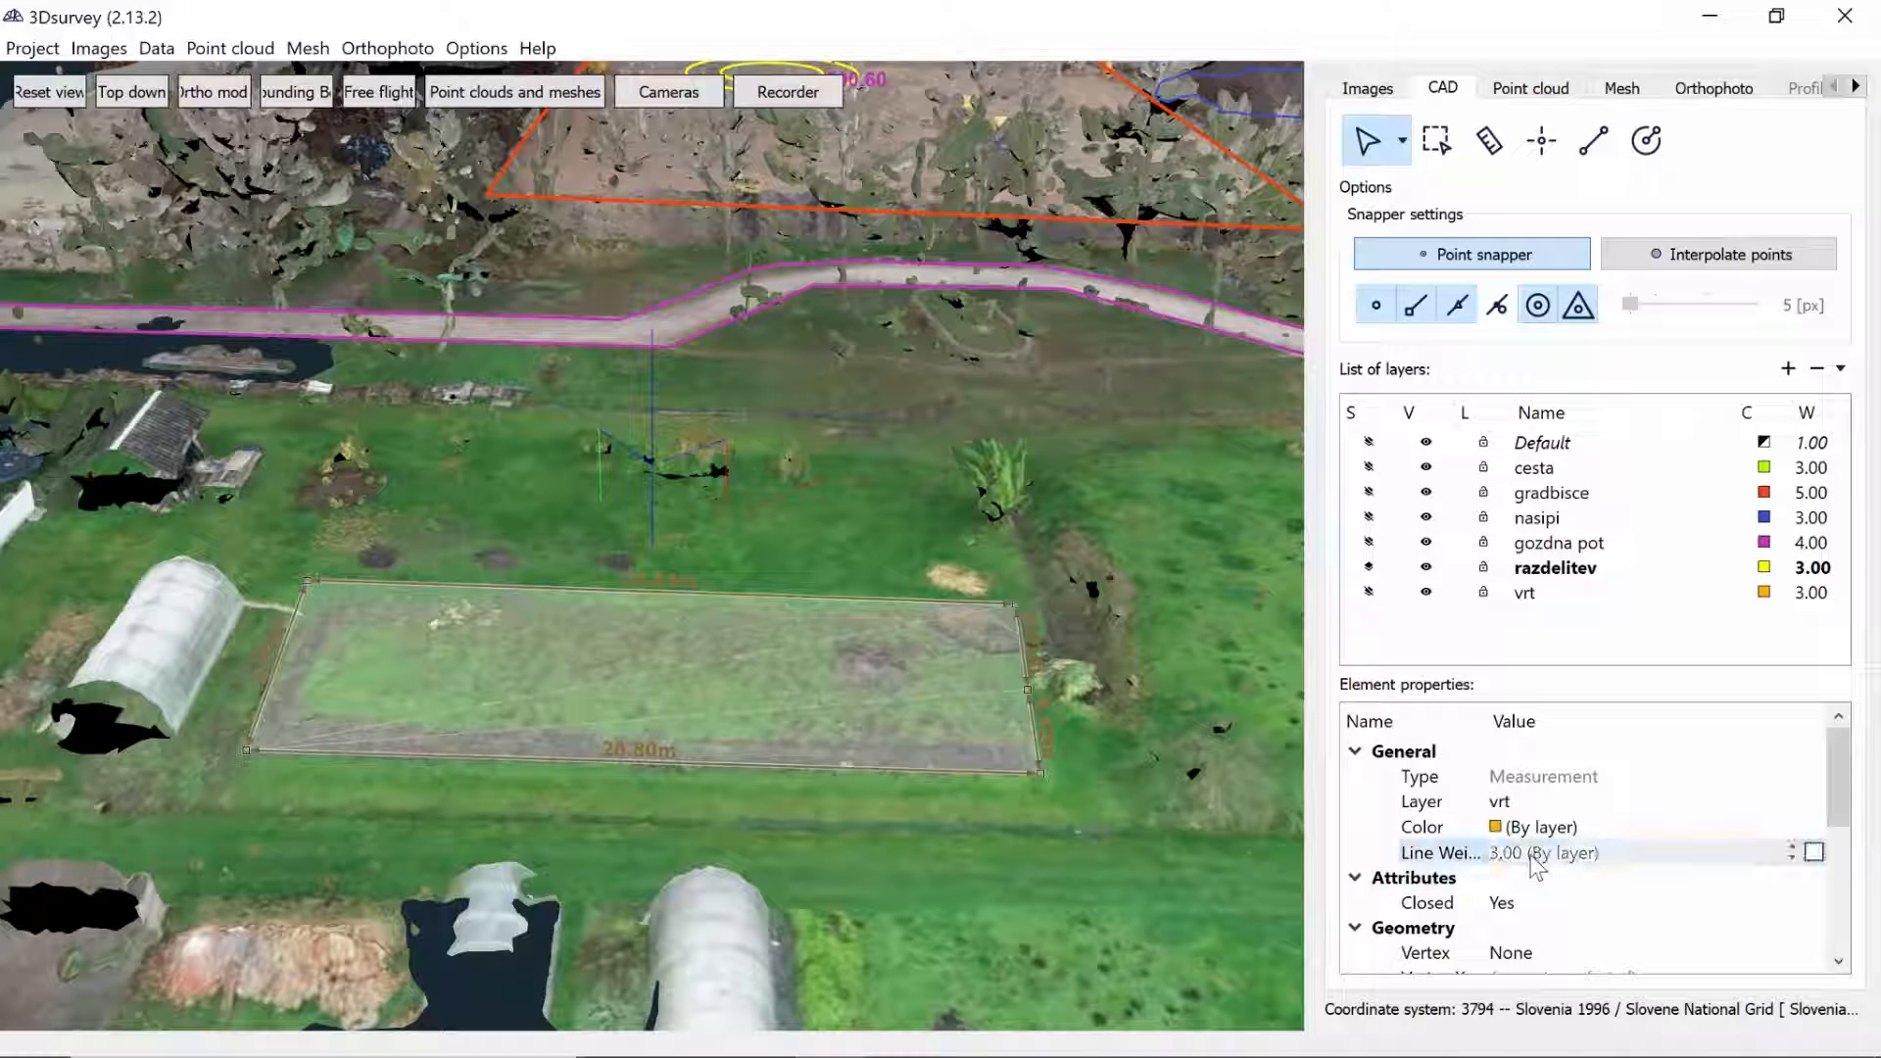
click(1814, 852)
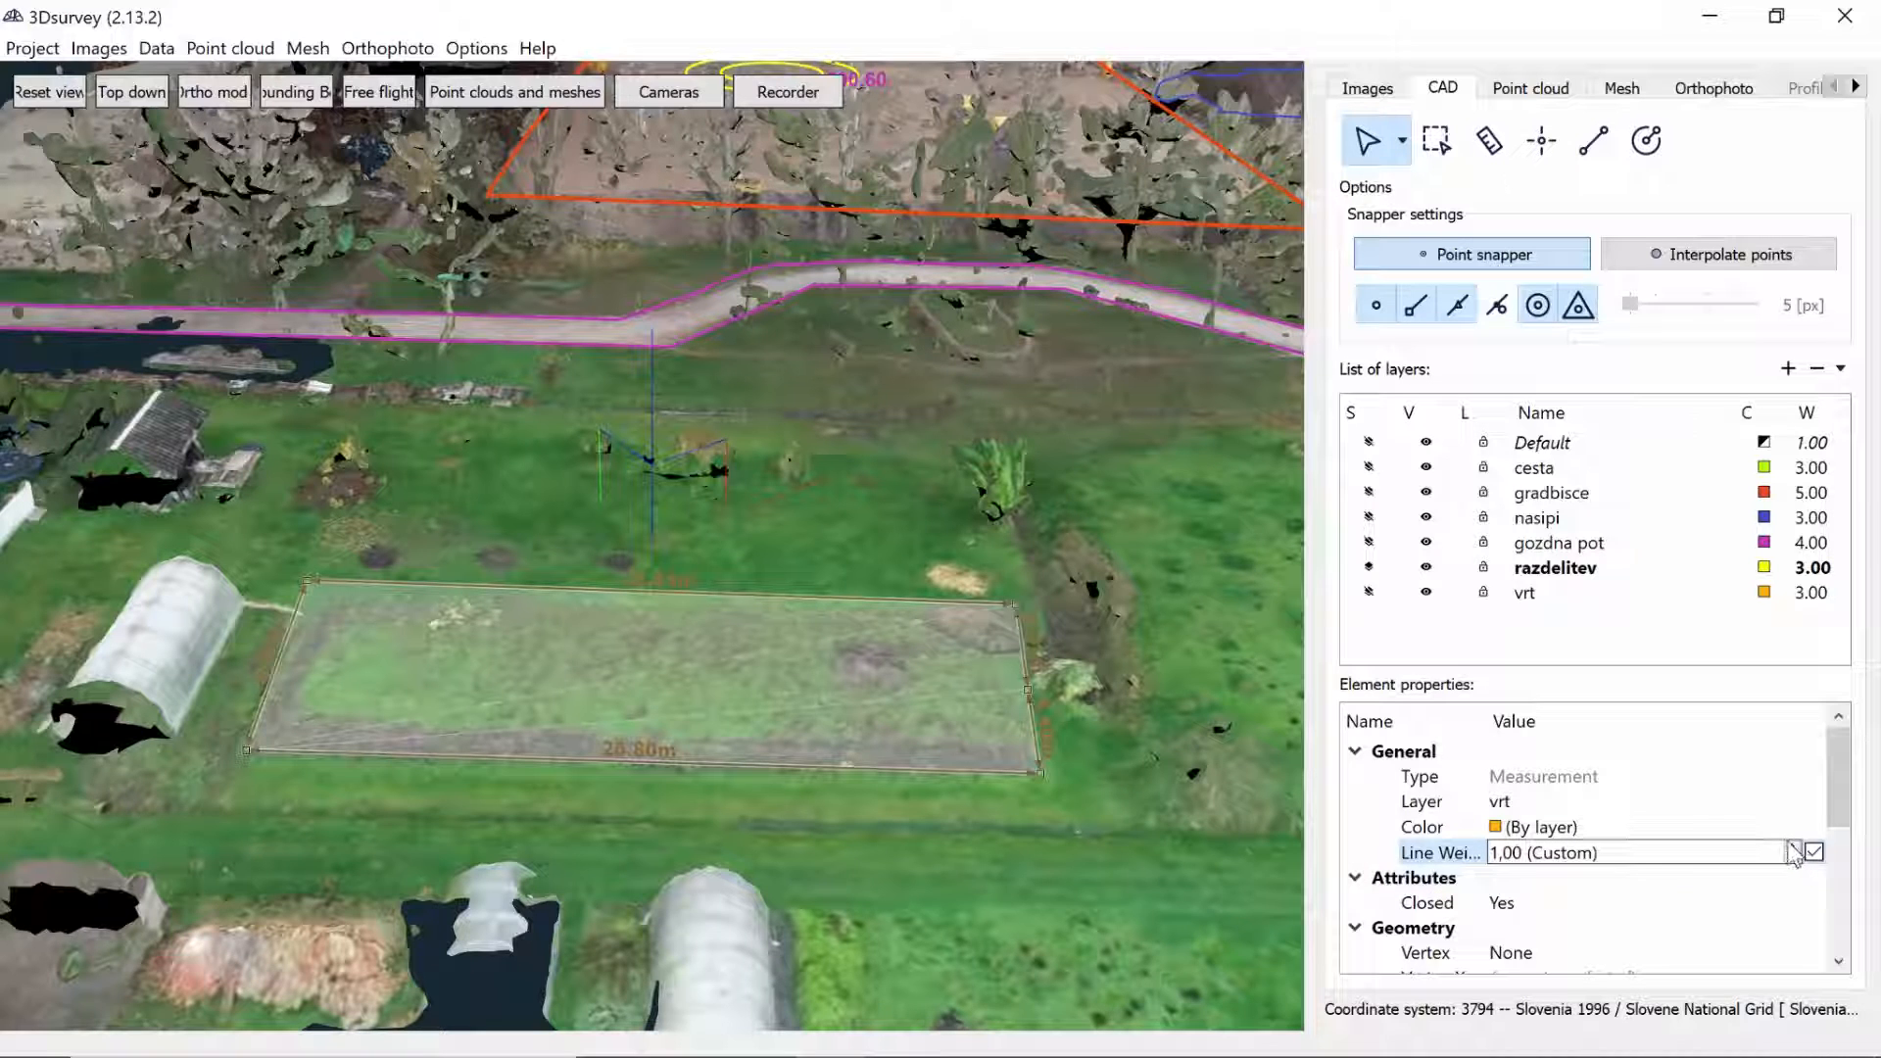
click(1793, 847)
click(1690, 889)
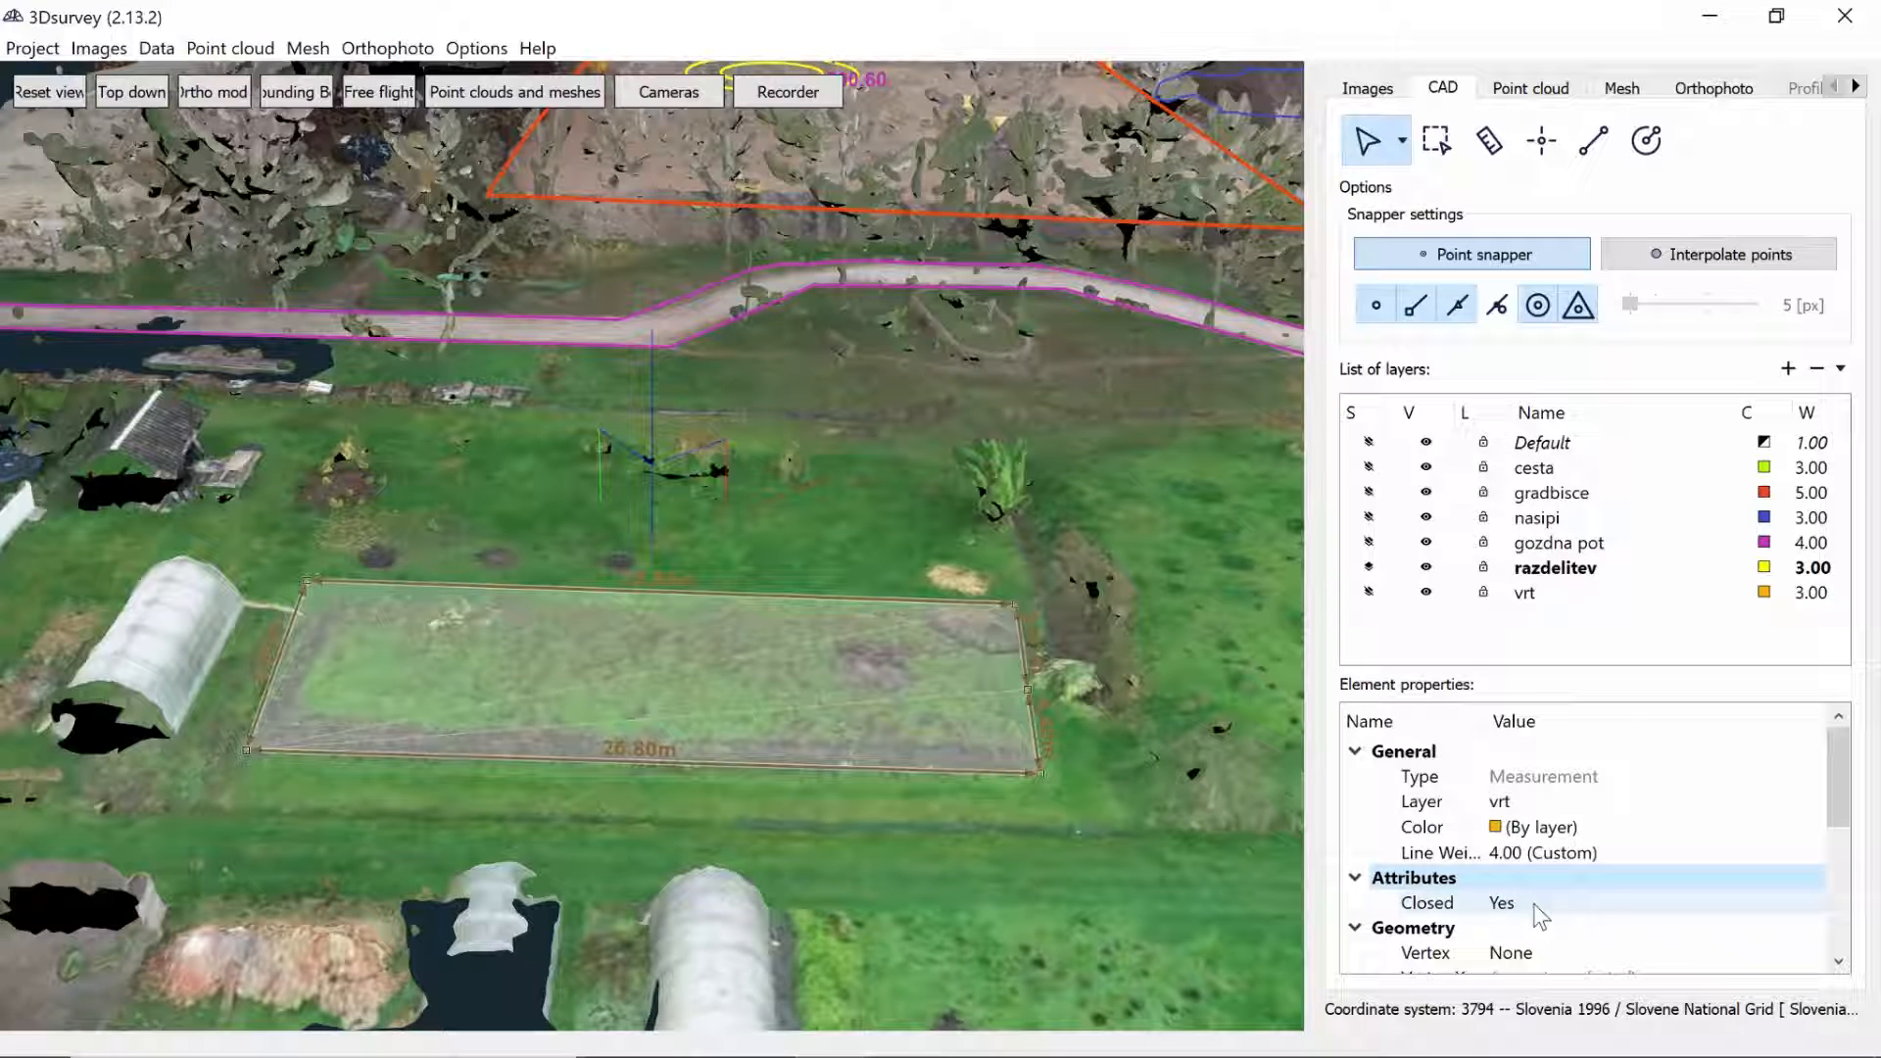
- Set ΔHeight and the first Distance display property of the garden plot measurement to Yes
scroll(1534, 905, down, 2)
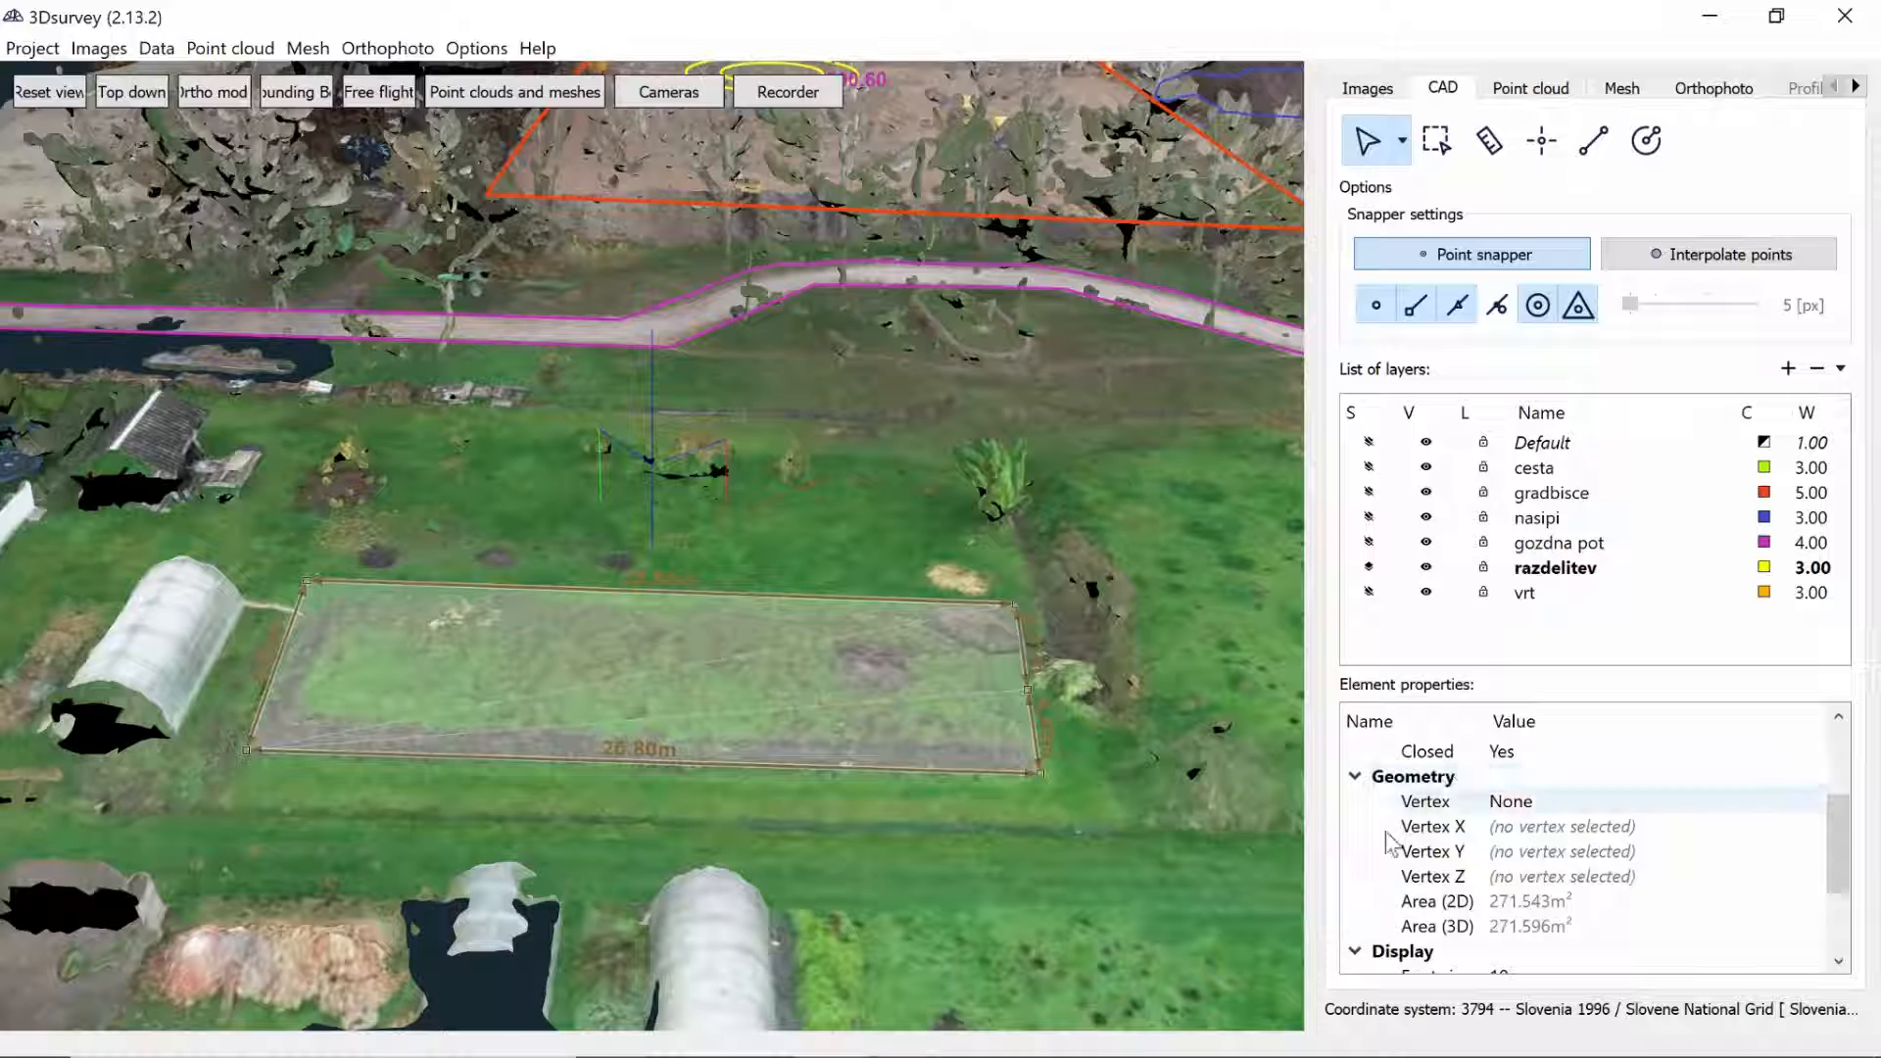
scroll(1530, 893, down, 2)
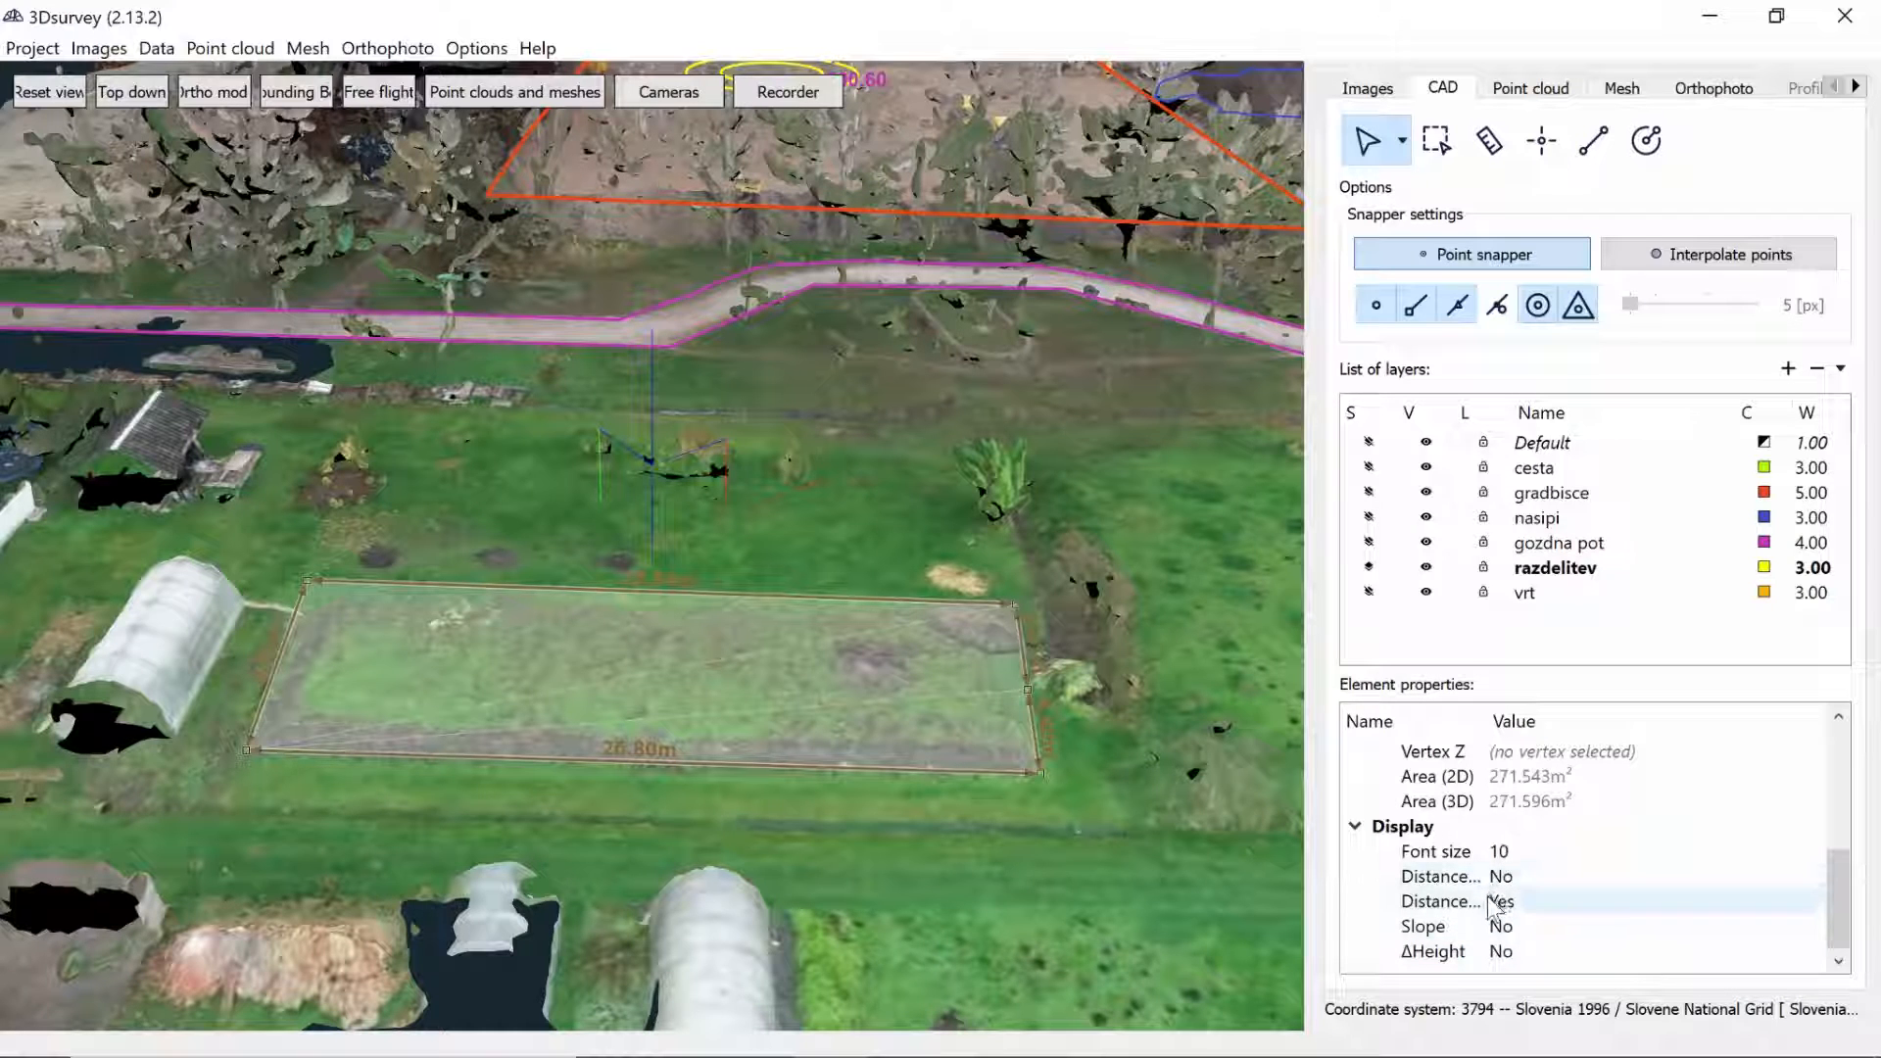
click(1501, 951)
click(1502, 951)
click(1512, 974)
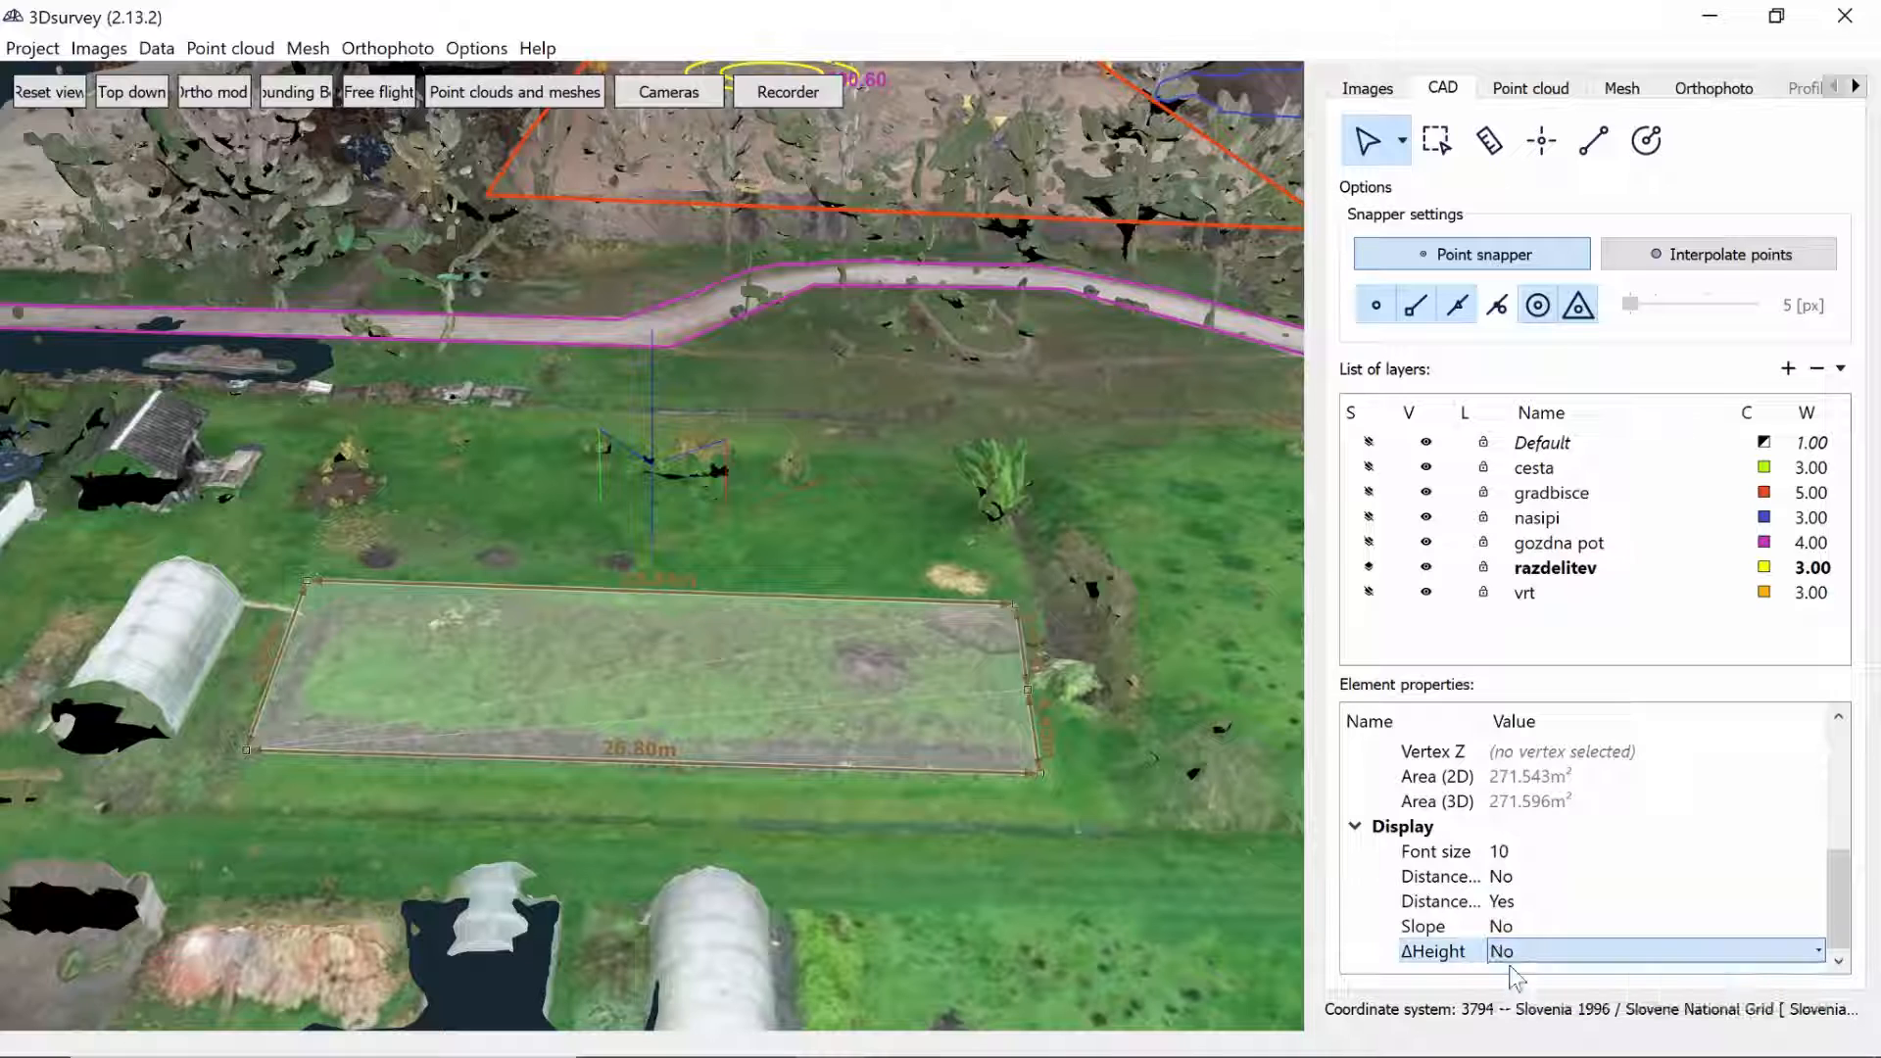
click(1519, 876)
click(1519, 876)
click(1519, 900)
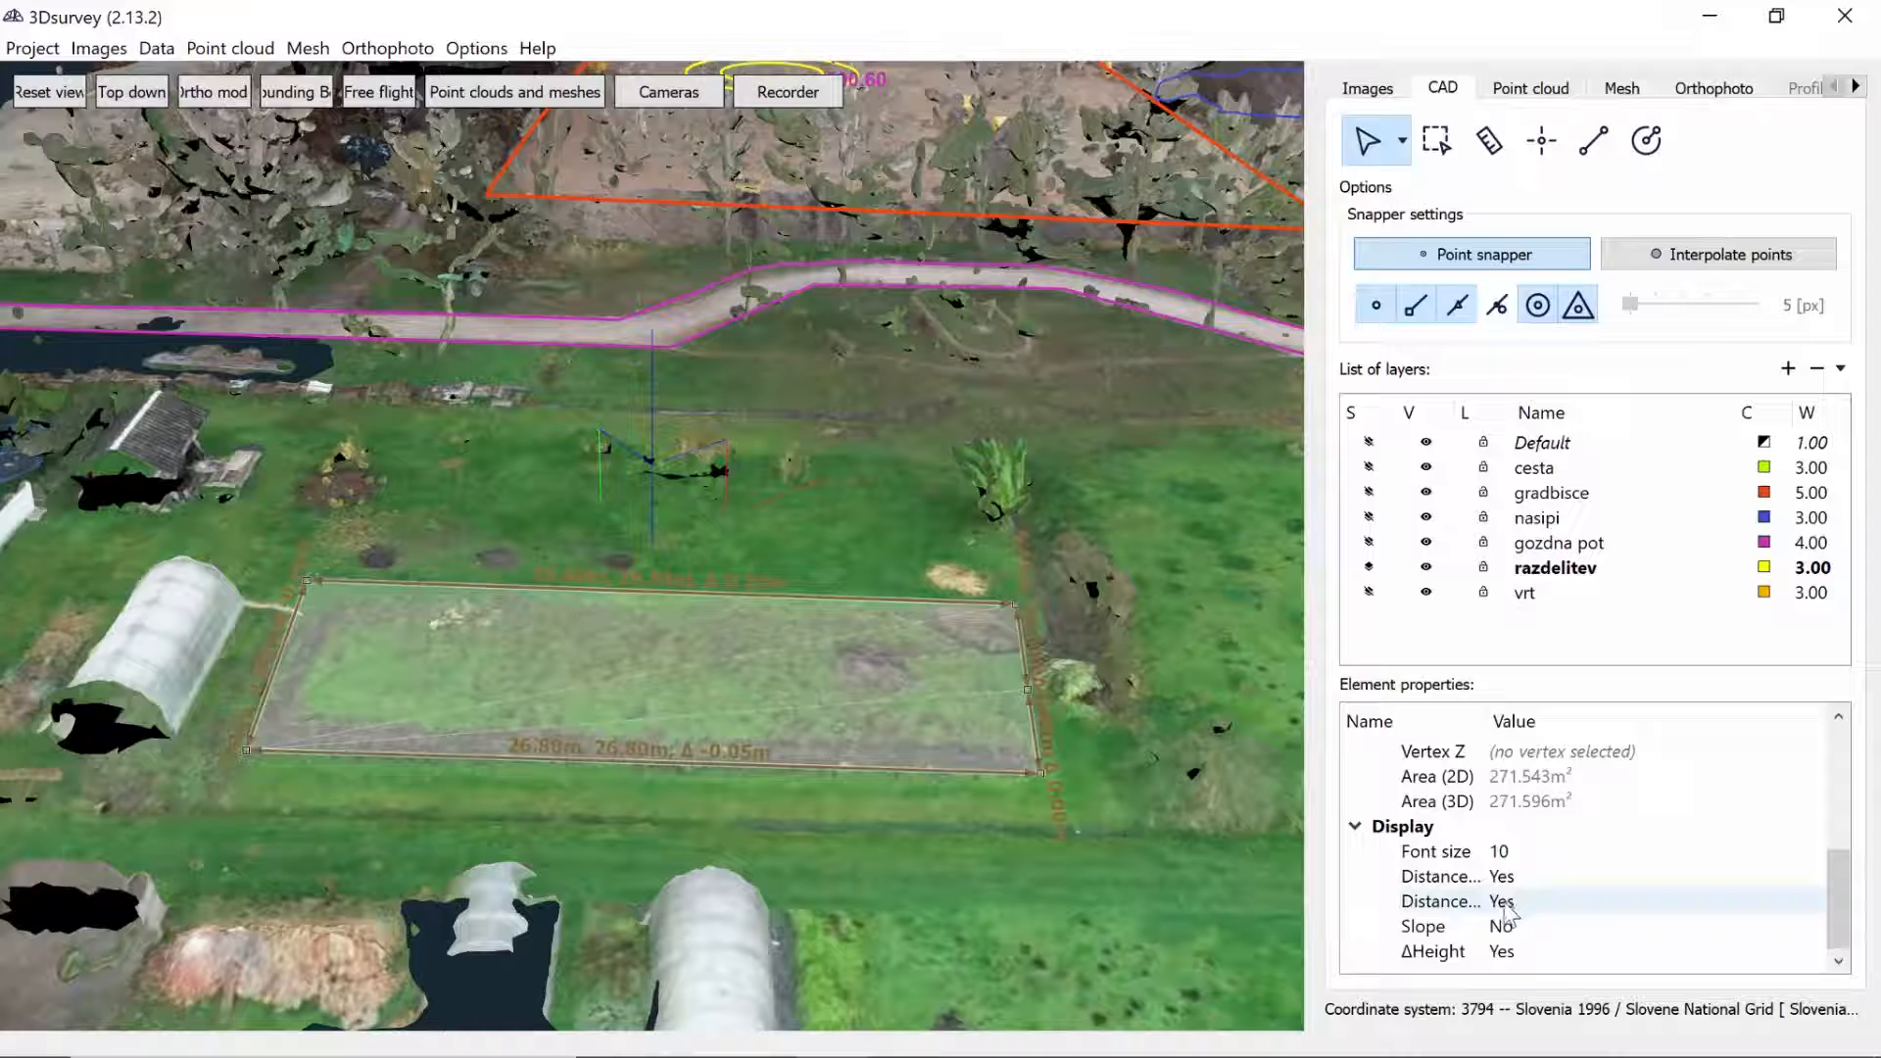
- Keep the Slope label off and set the second Distance display property of the garden plot measurement to No
double_click(1506, 926)
click(1507, 903)
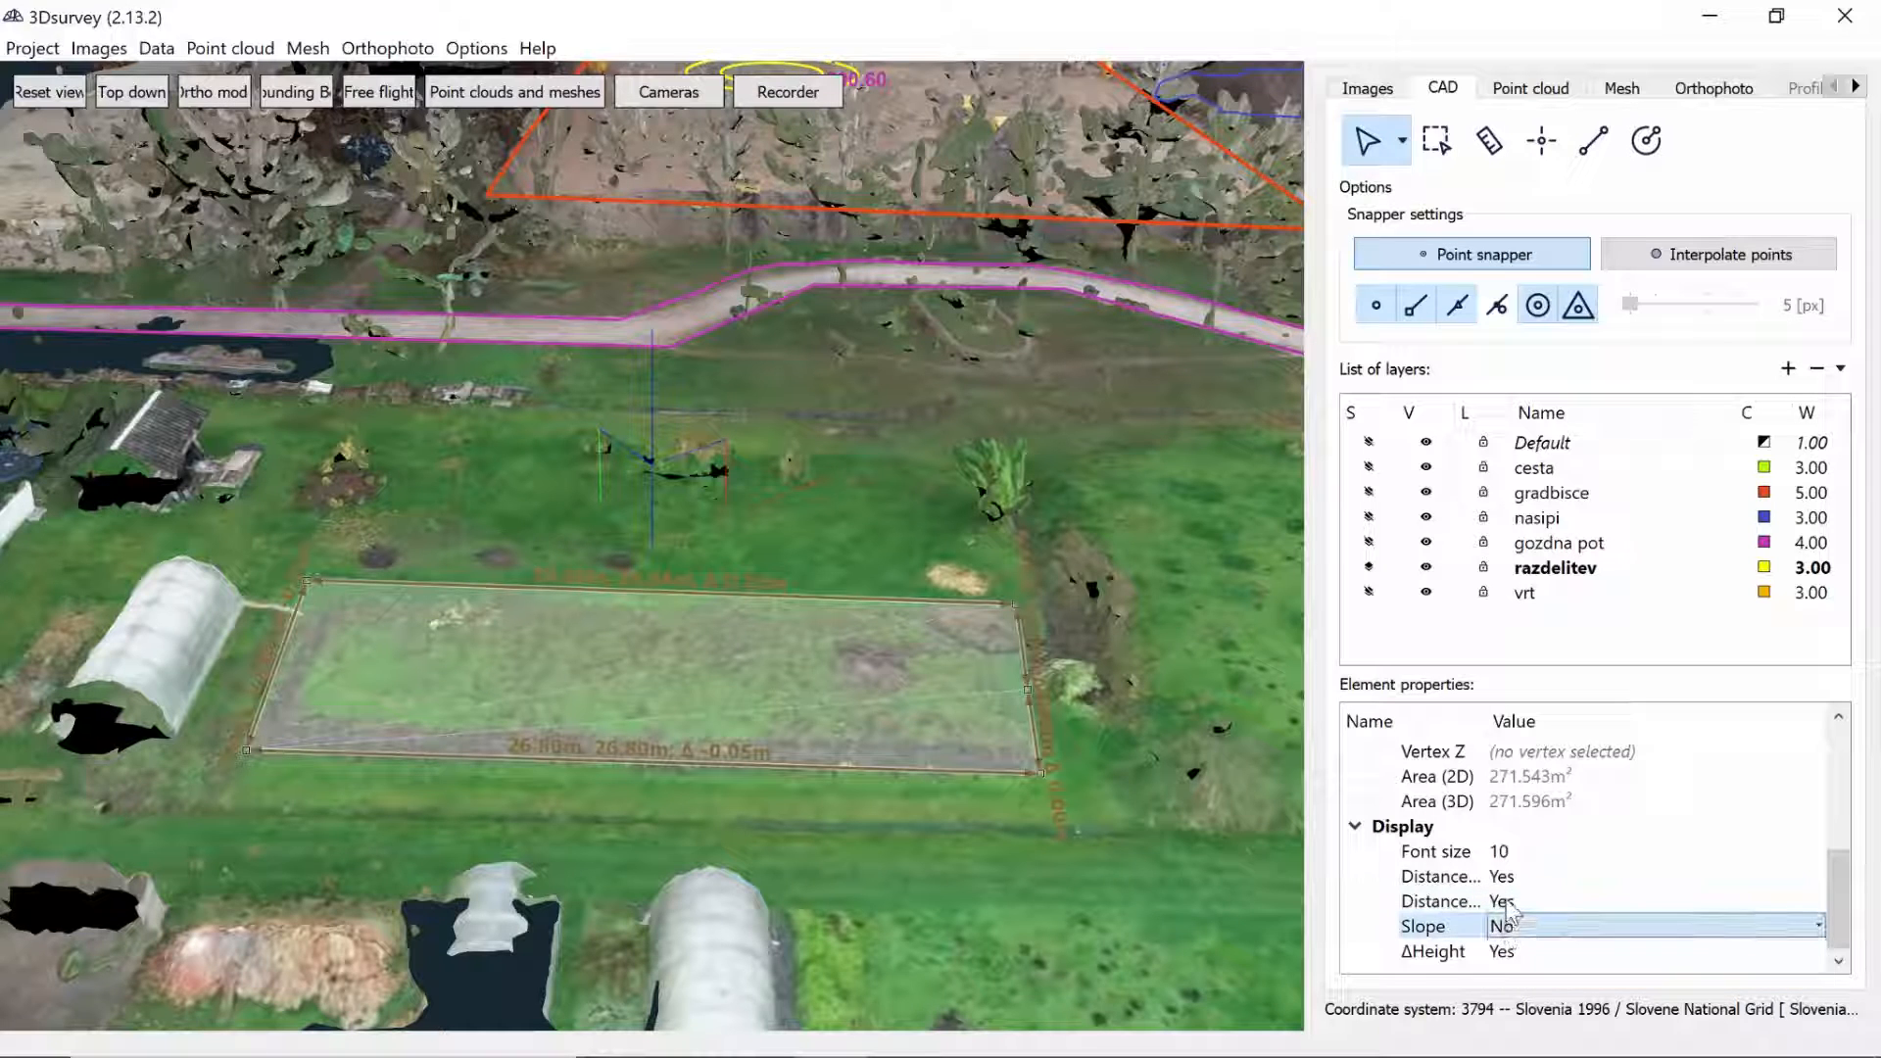
double_click(1509, 901)
click(1509, 948)
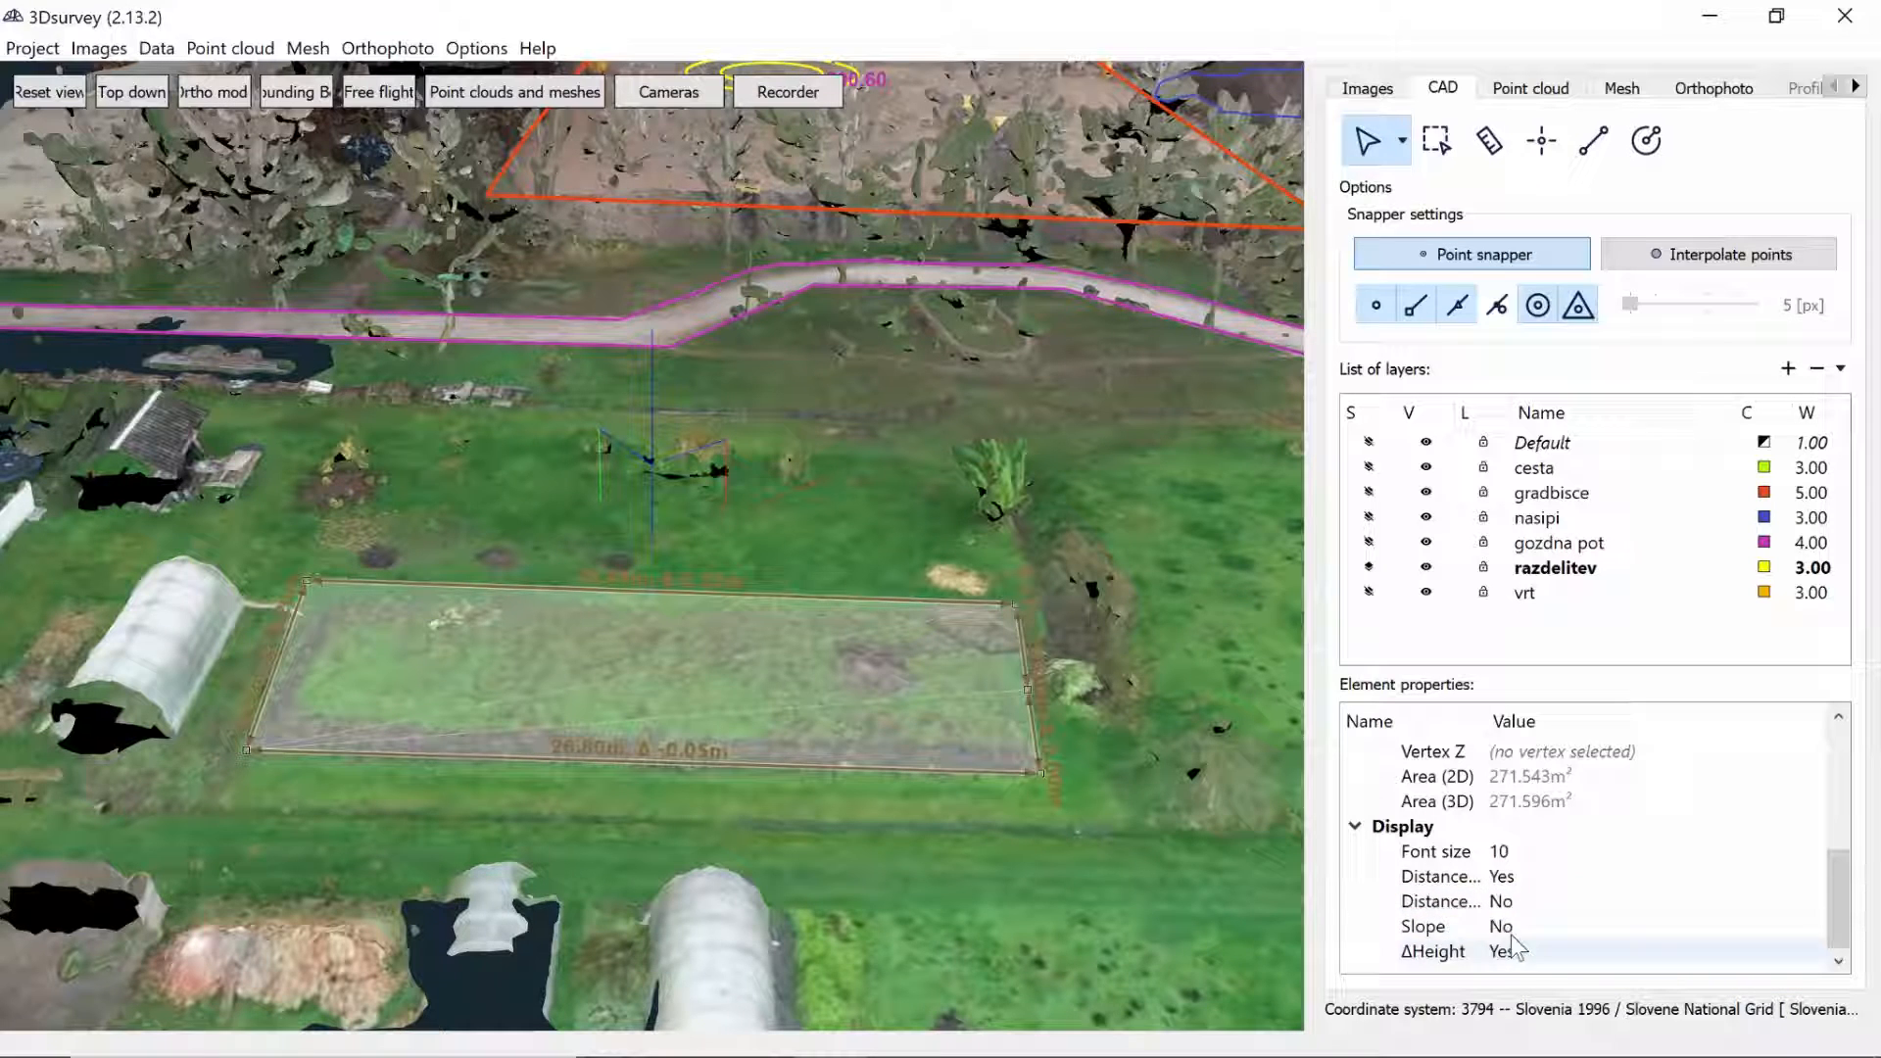
- Set the font size of the garden plot measurement's labels to 8
double_click(1509, 860)
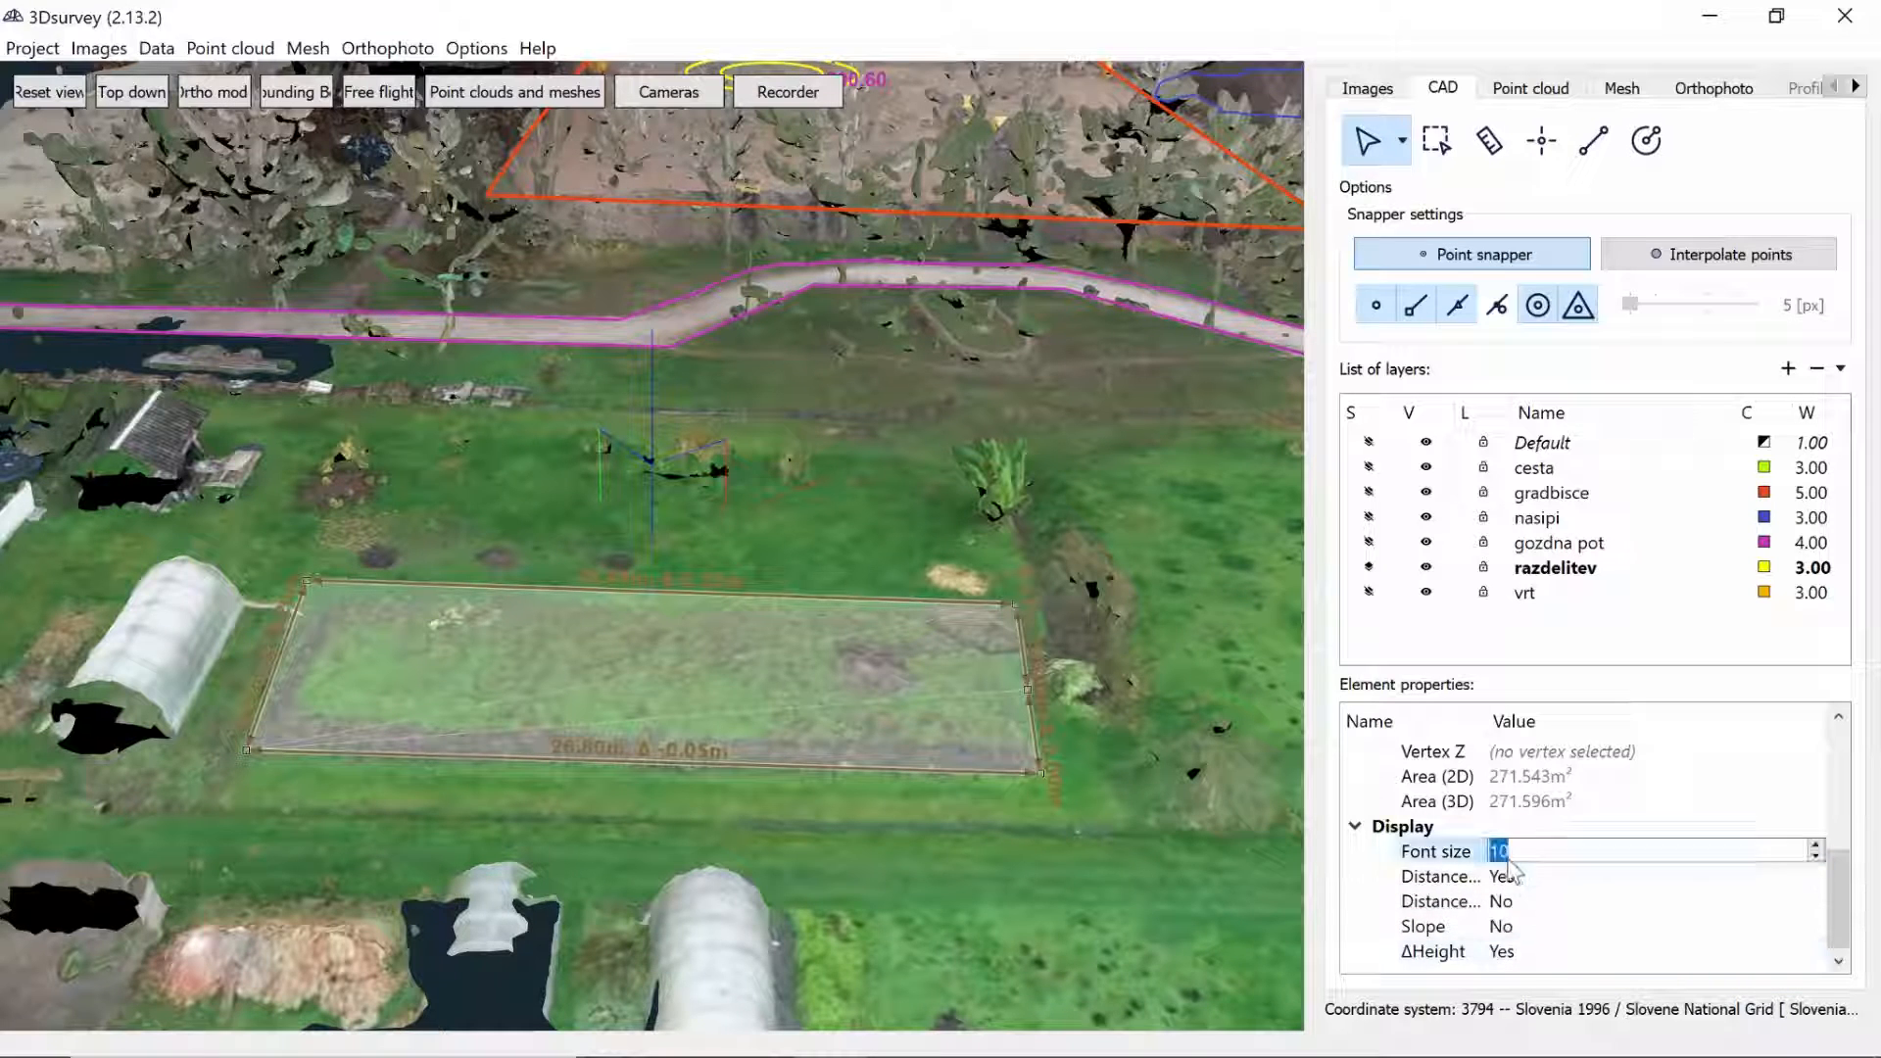
click(1816, 859)
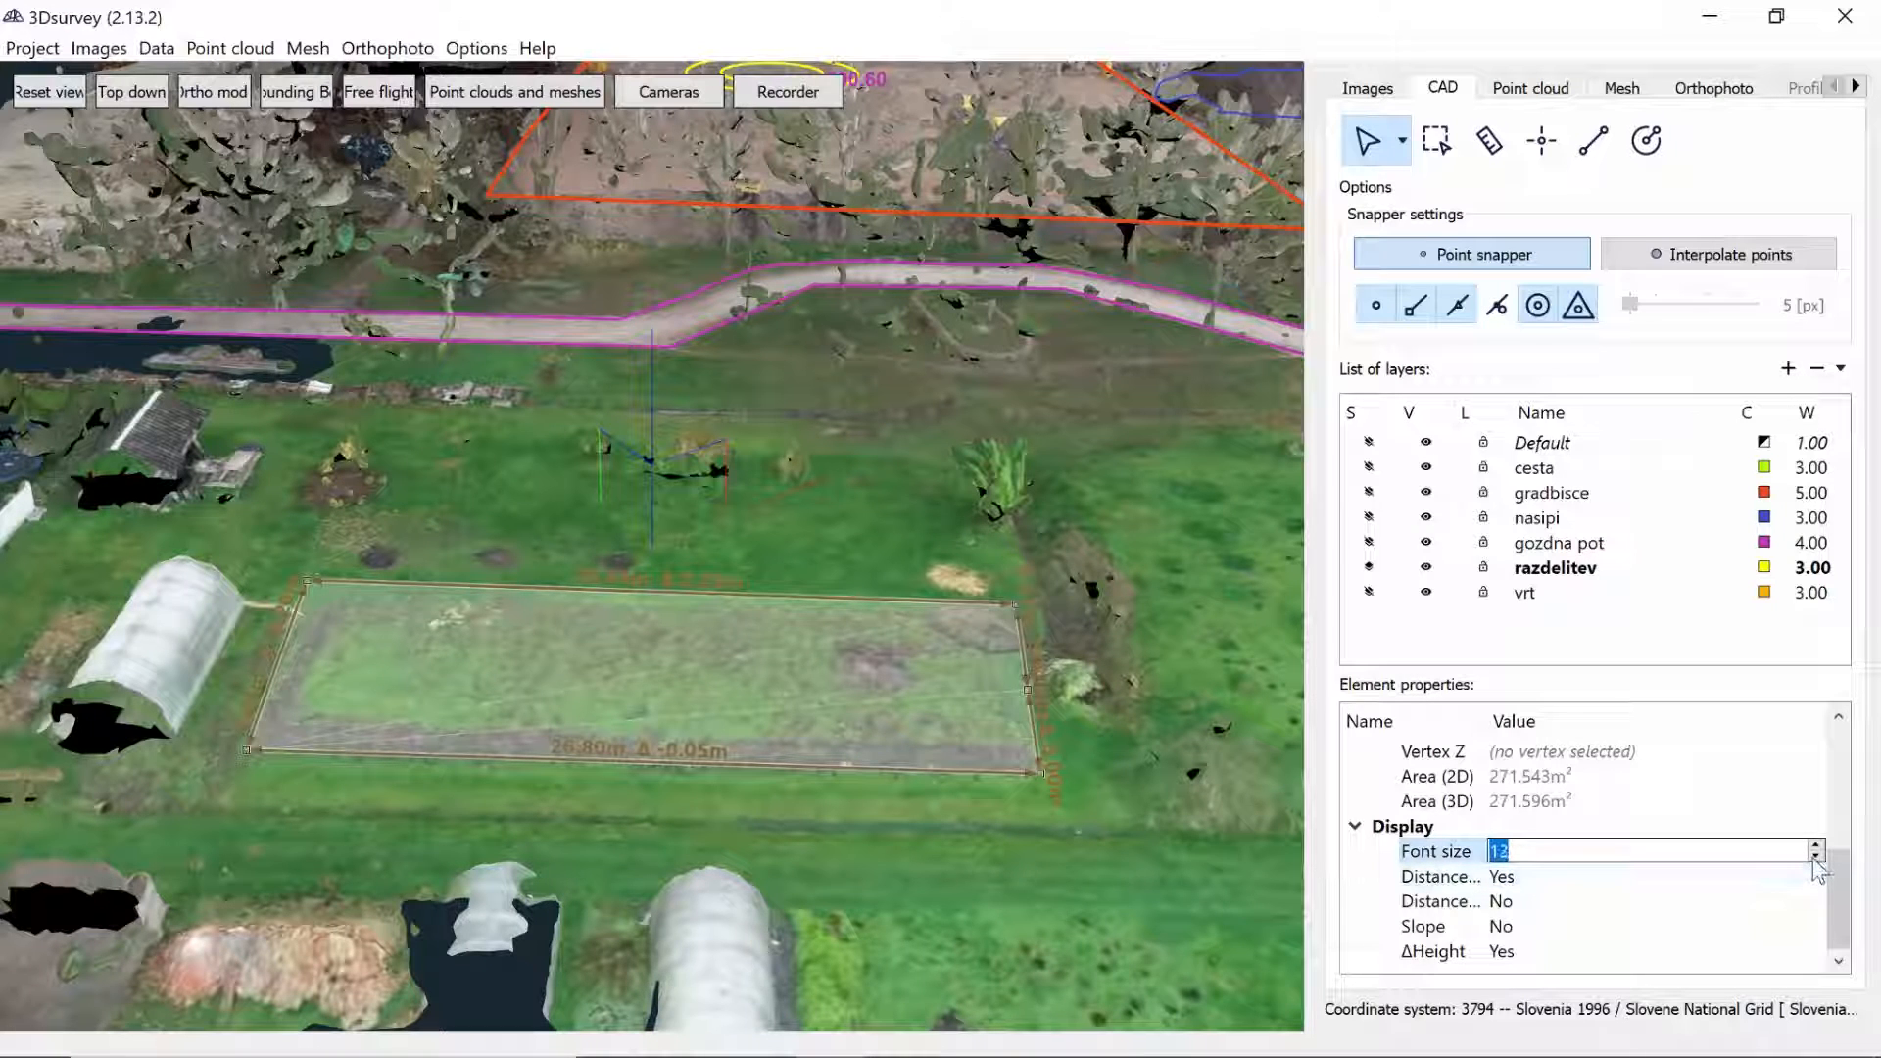
click(1815, 859)
click(1816, 858)
click(1759, 900)
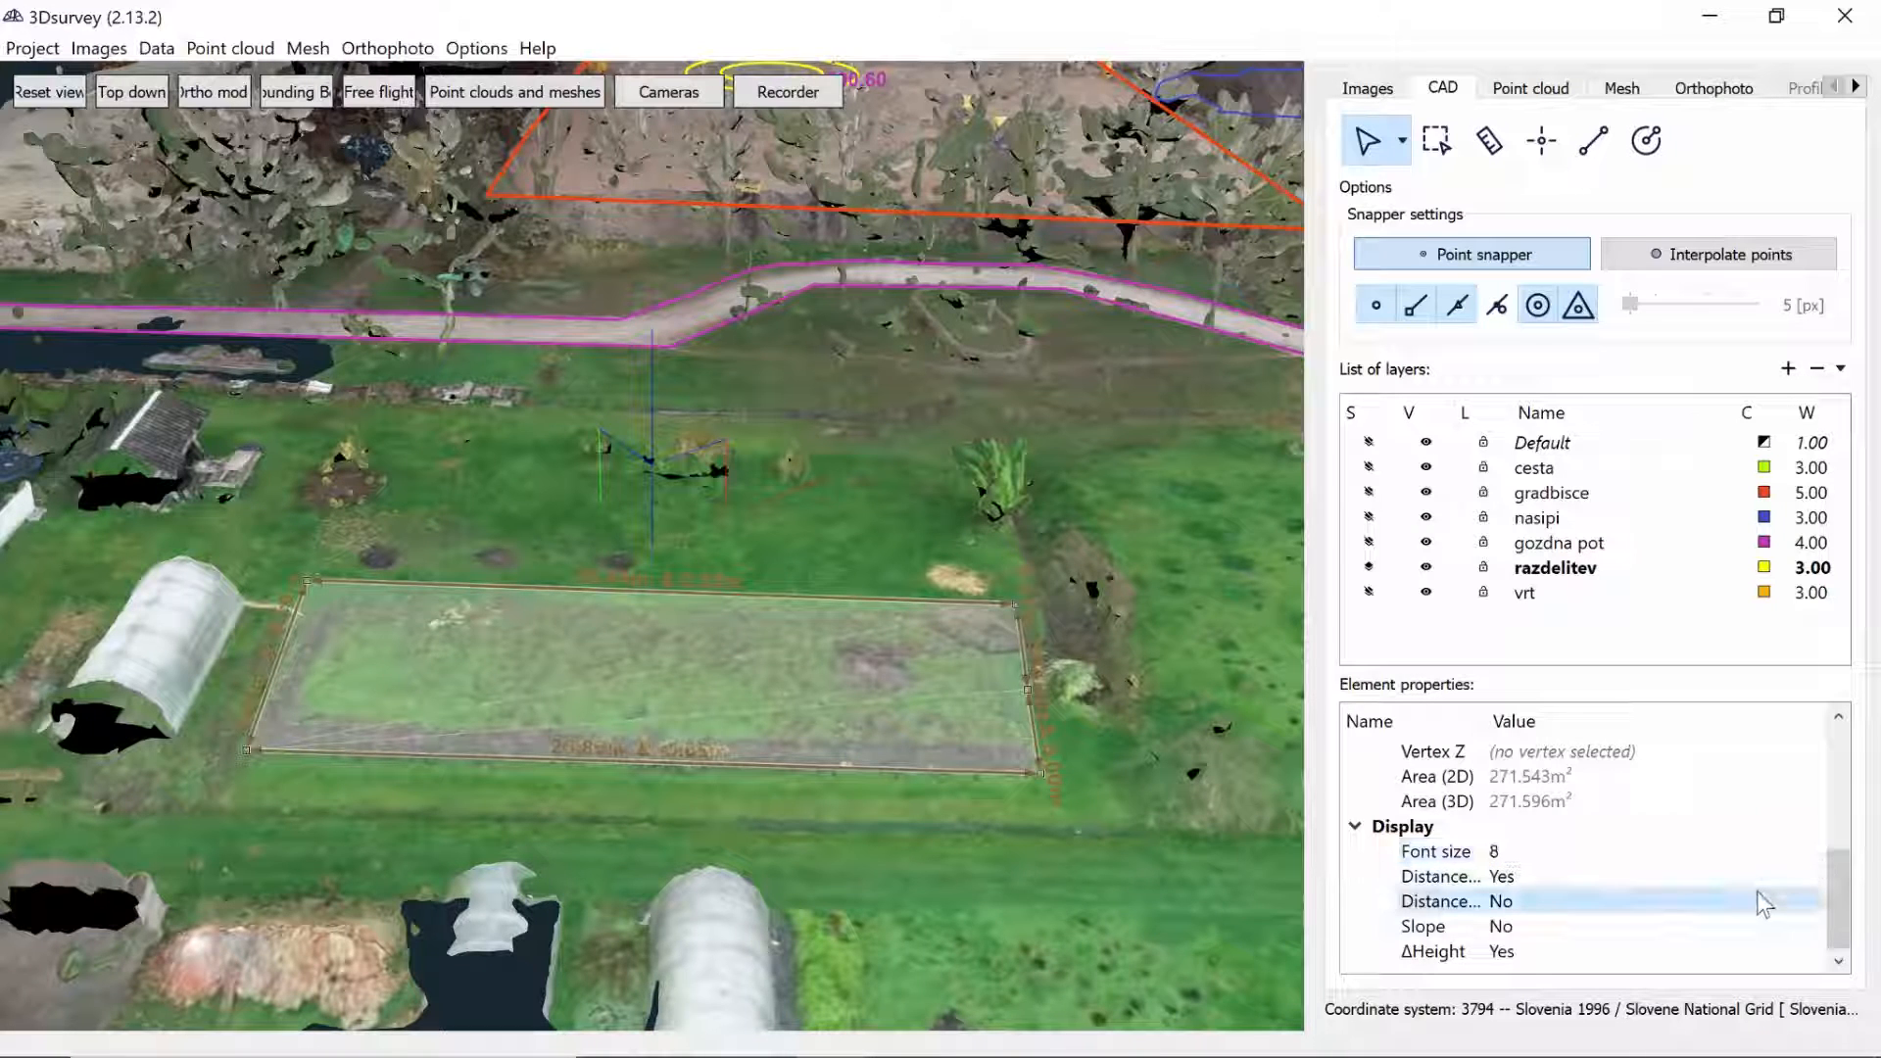